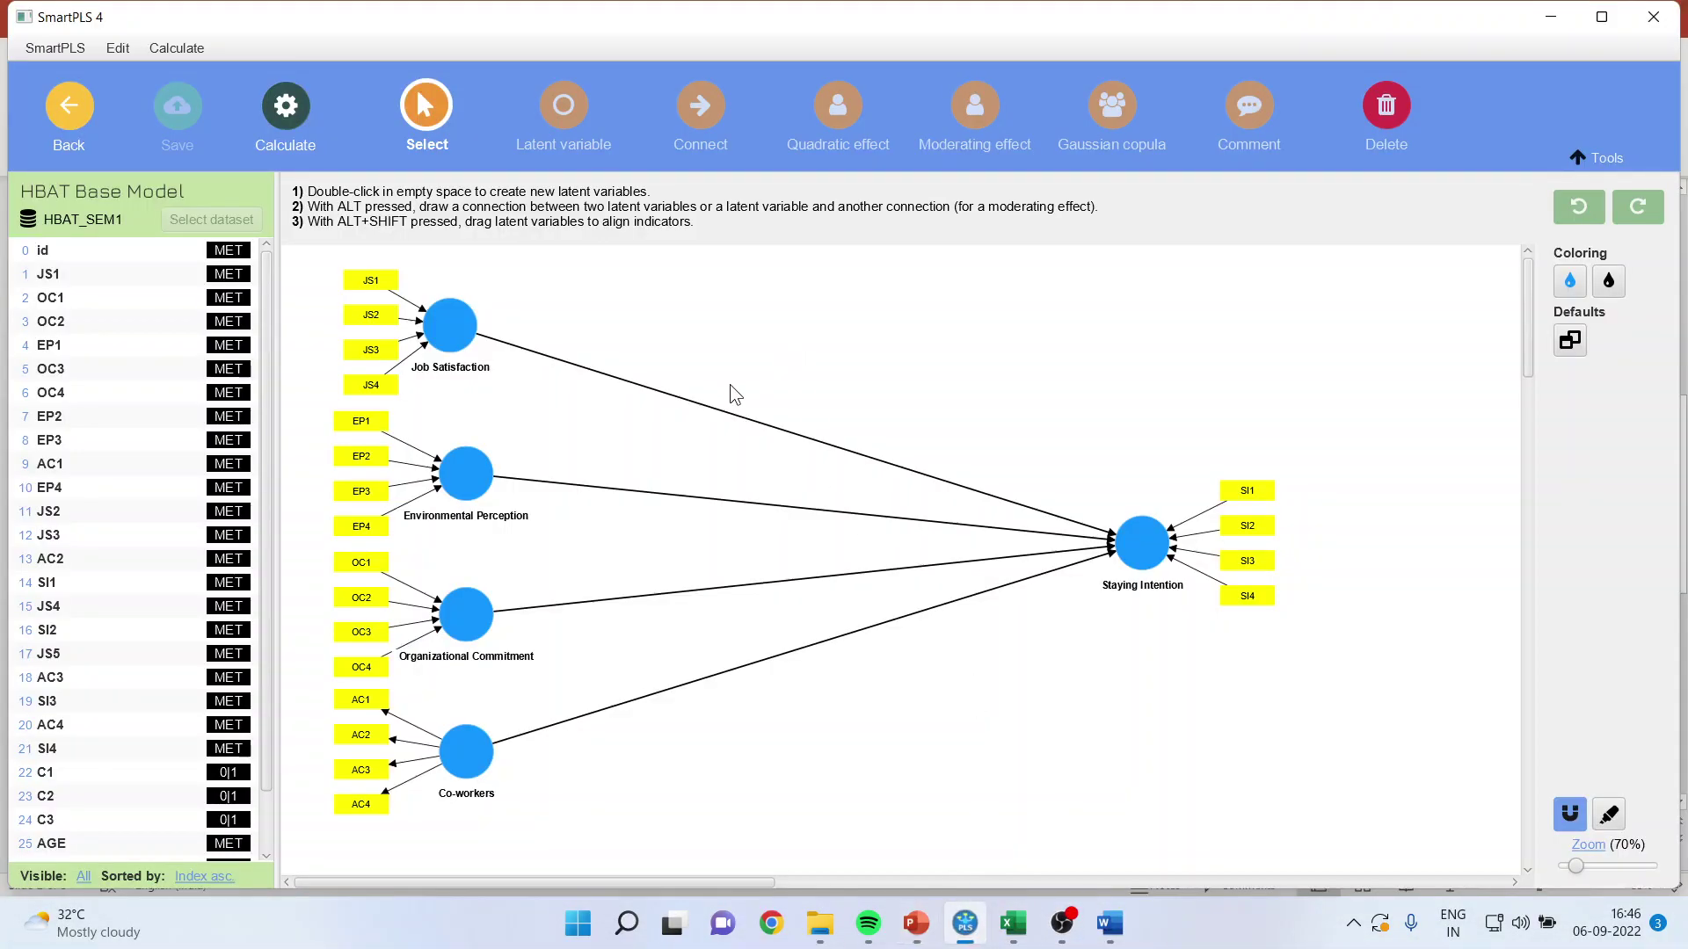
Step: Pair Job Satisfaction, Environmental Perception, Organizational Commitment and Co-workers each with Staying Intention in the model
left_click(444, 327)
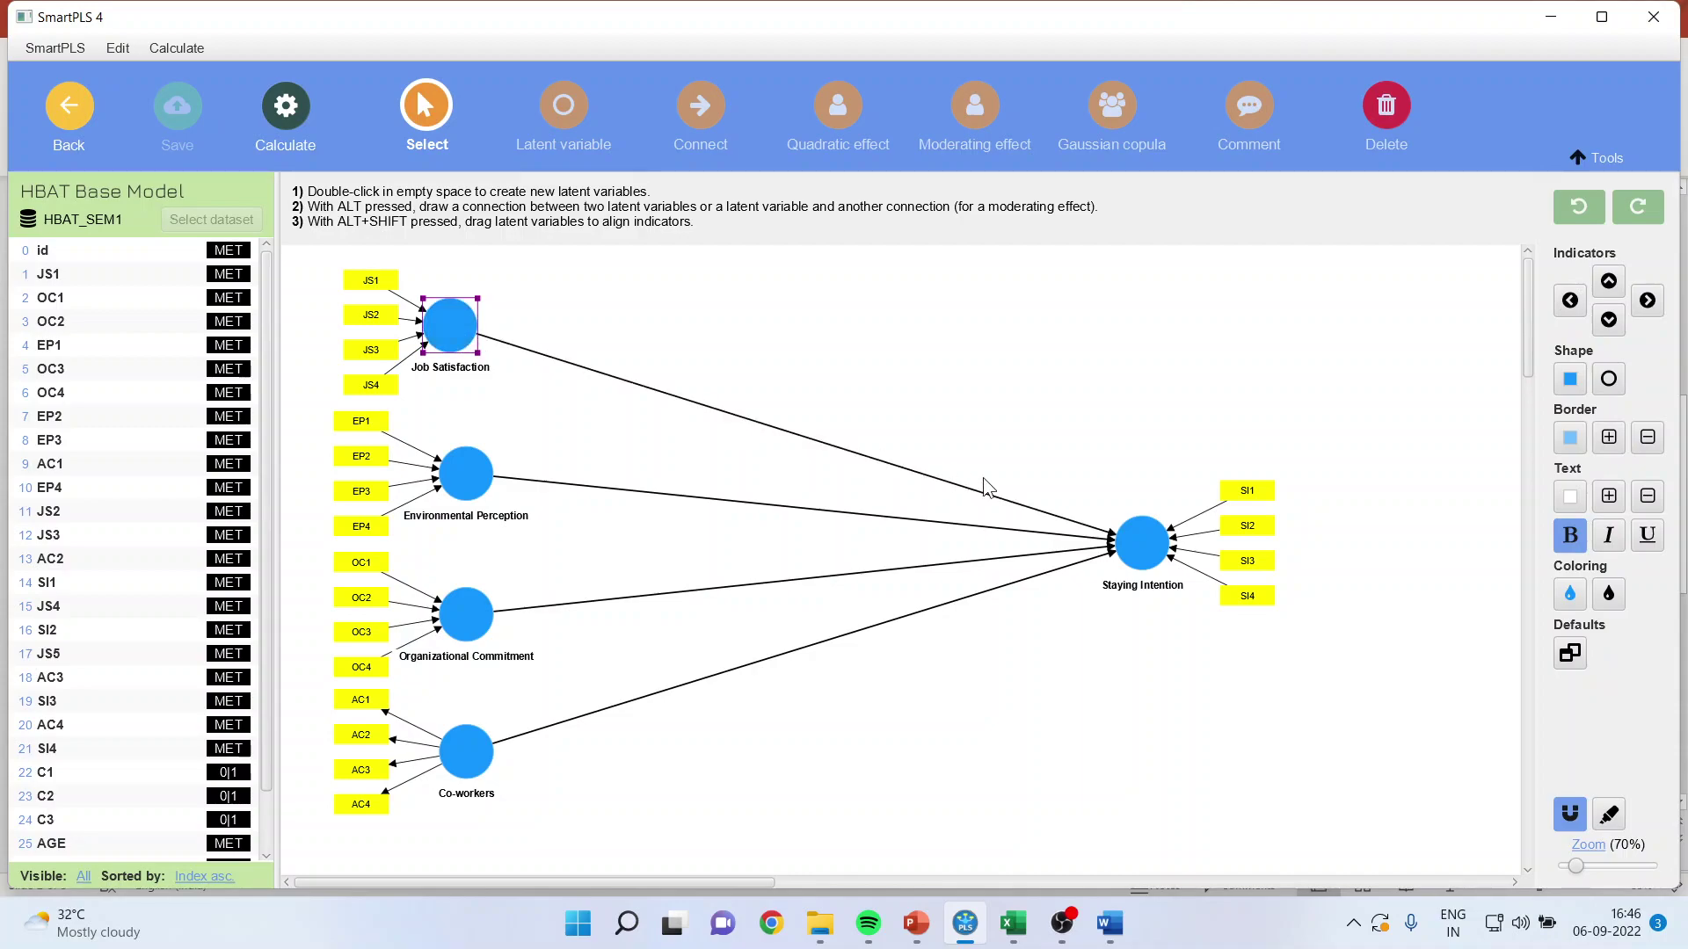
left_click(1147, 550)
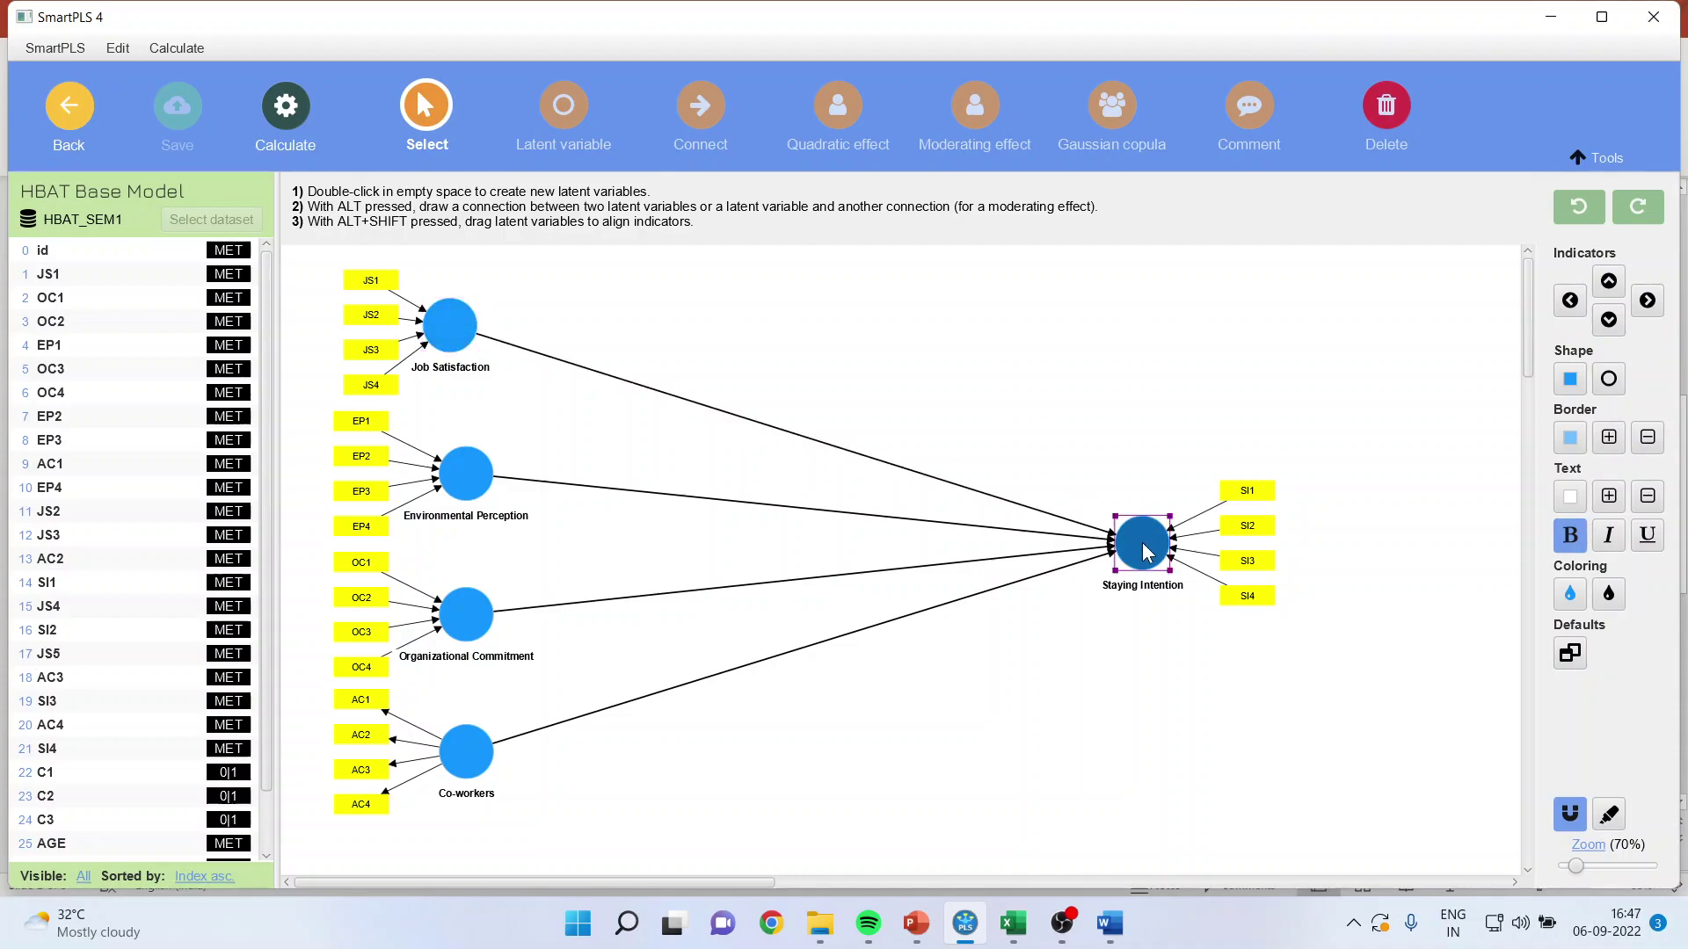
left_click(468, 493)
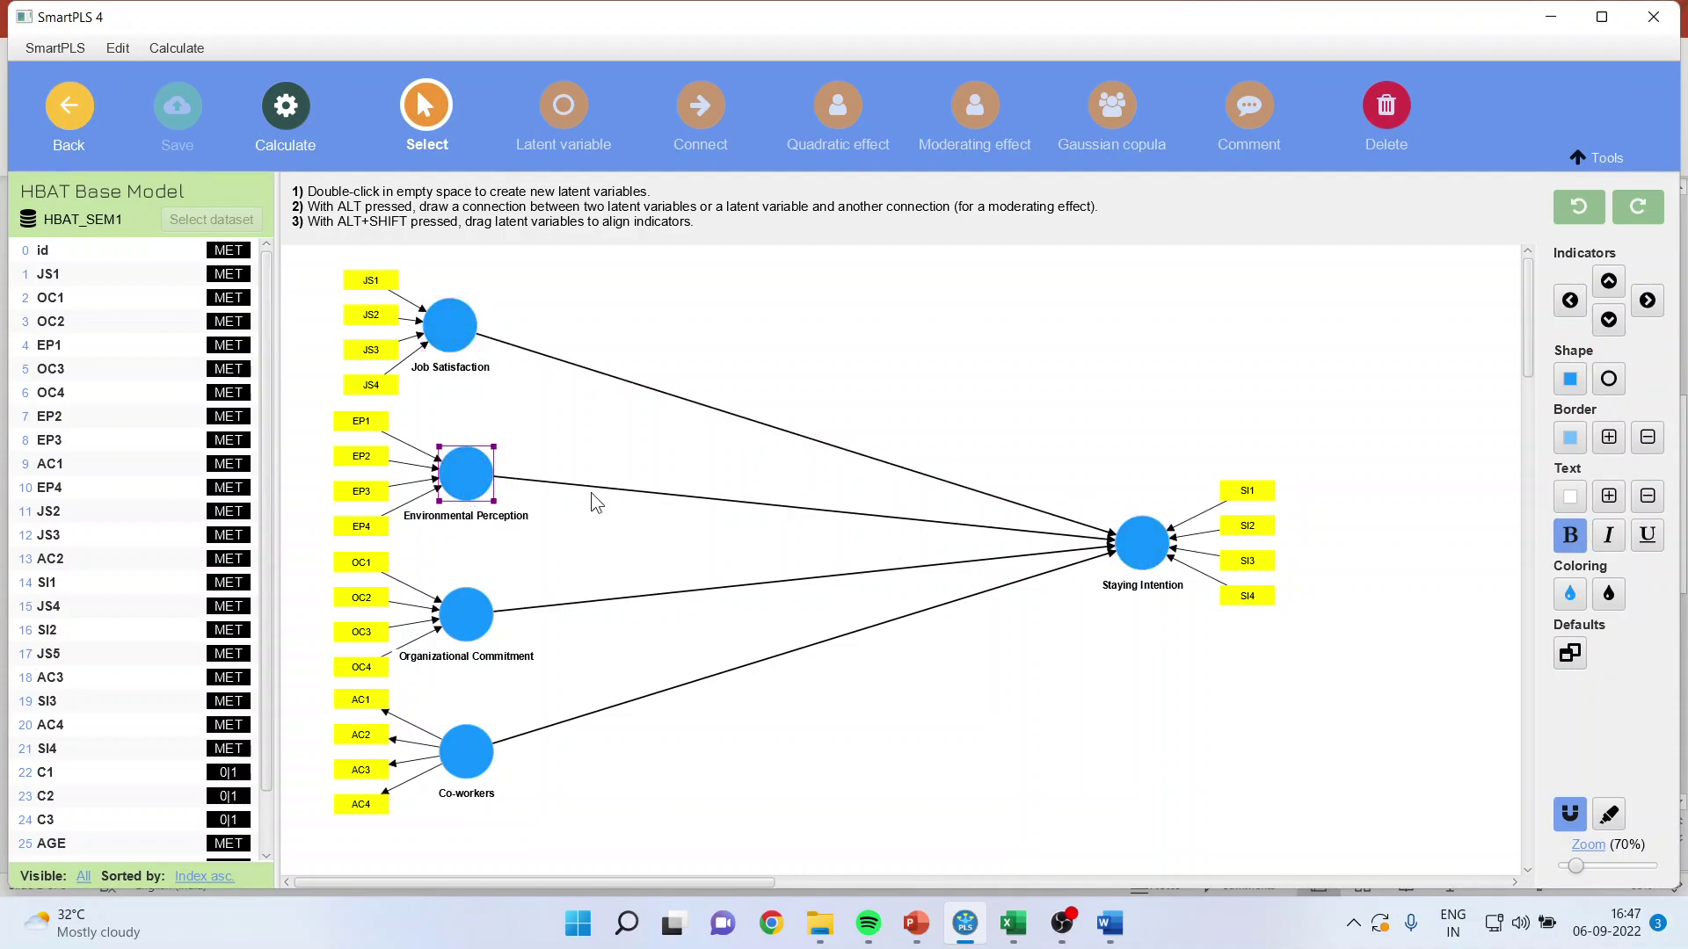
left_click(1150, 549)
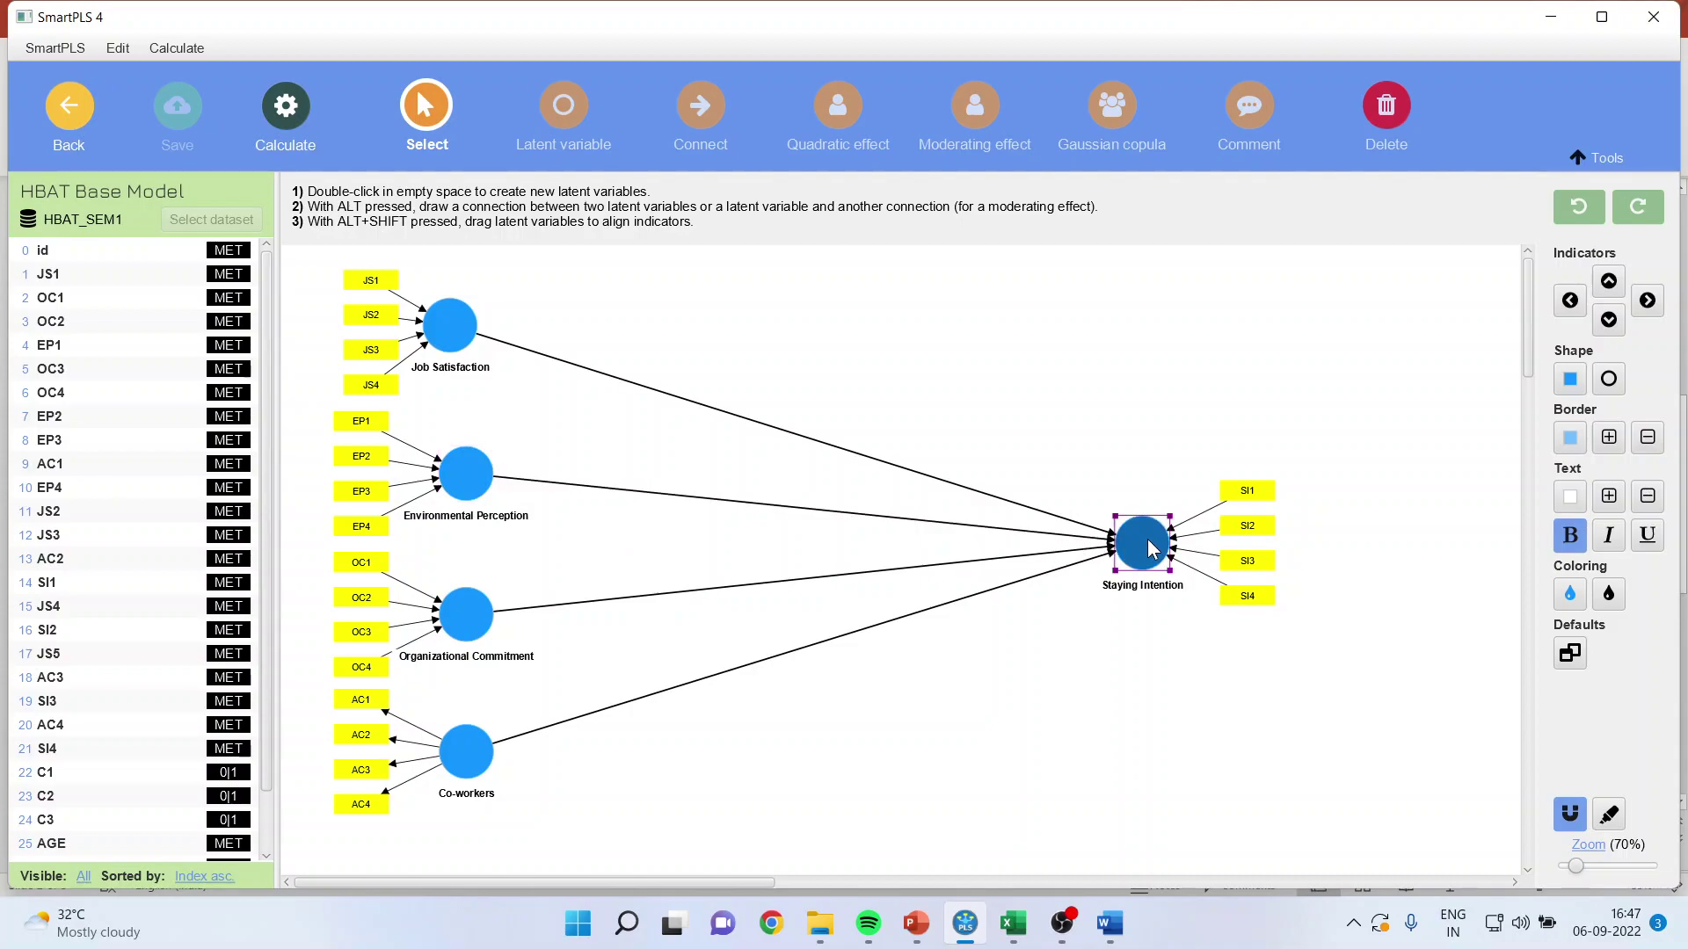
left_click(479, 614)
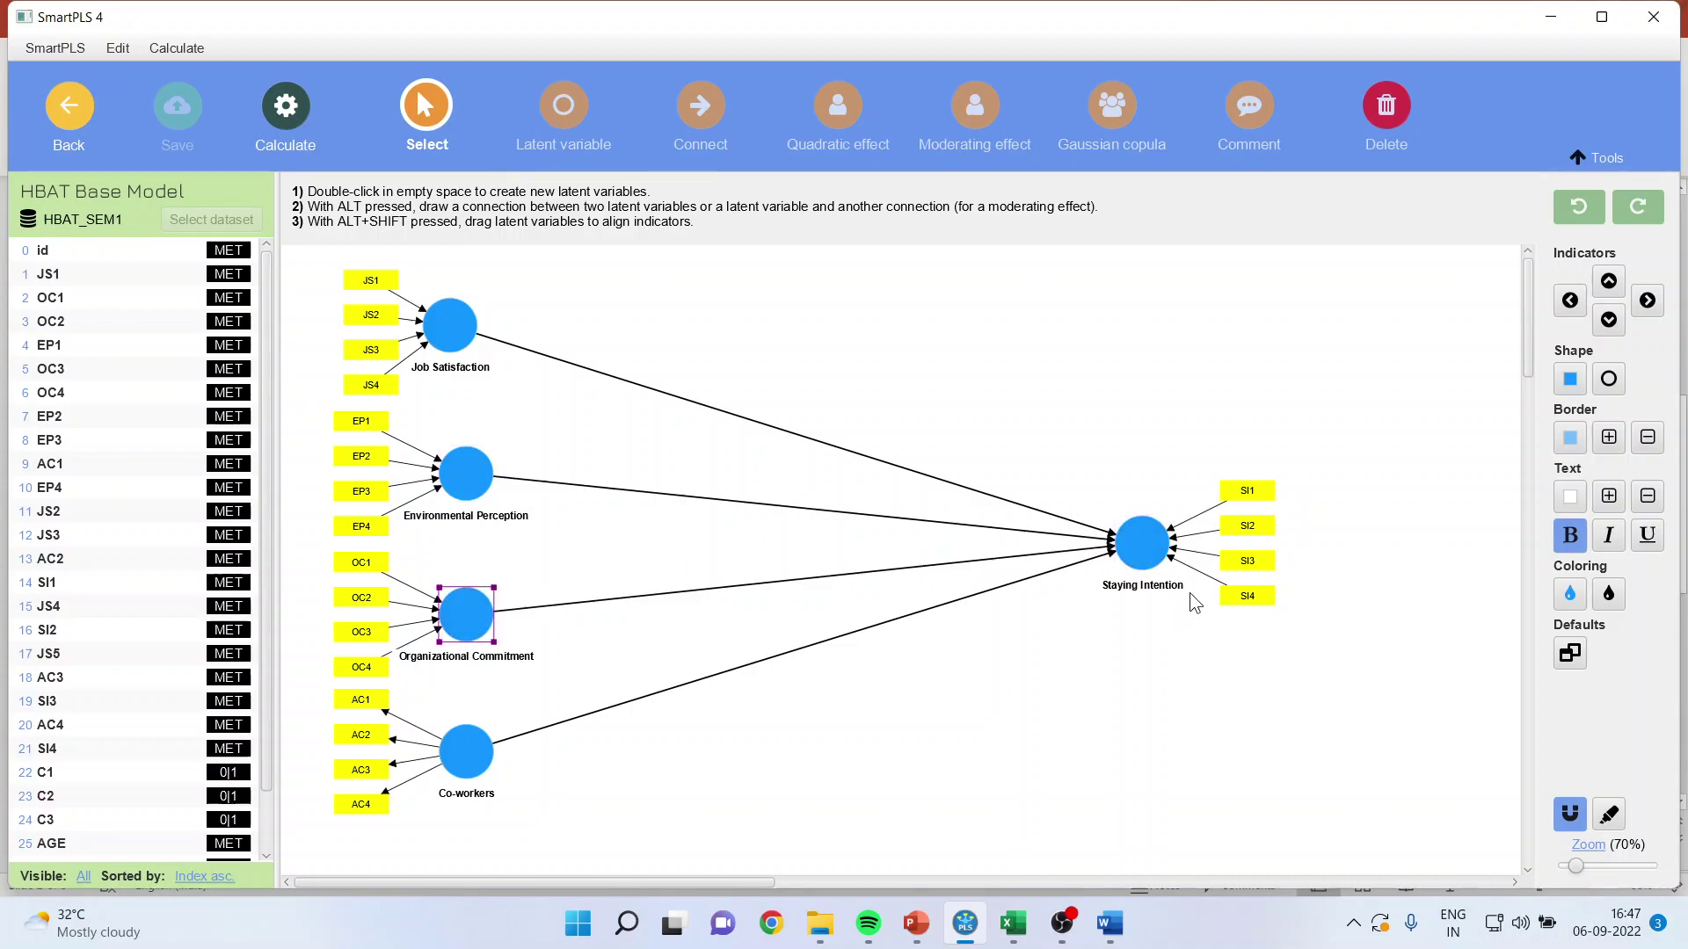
left_click(1148, 558)
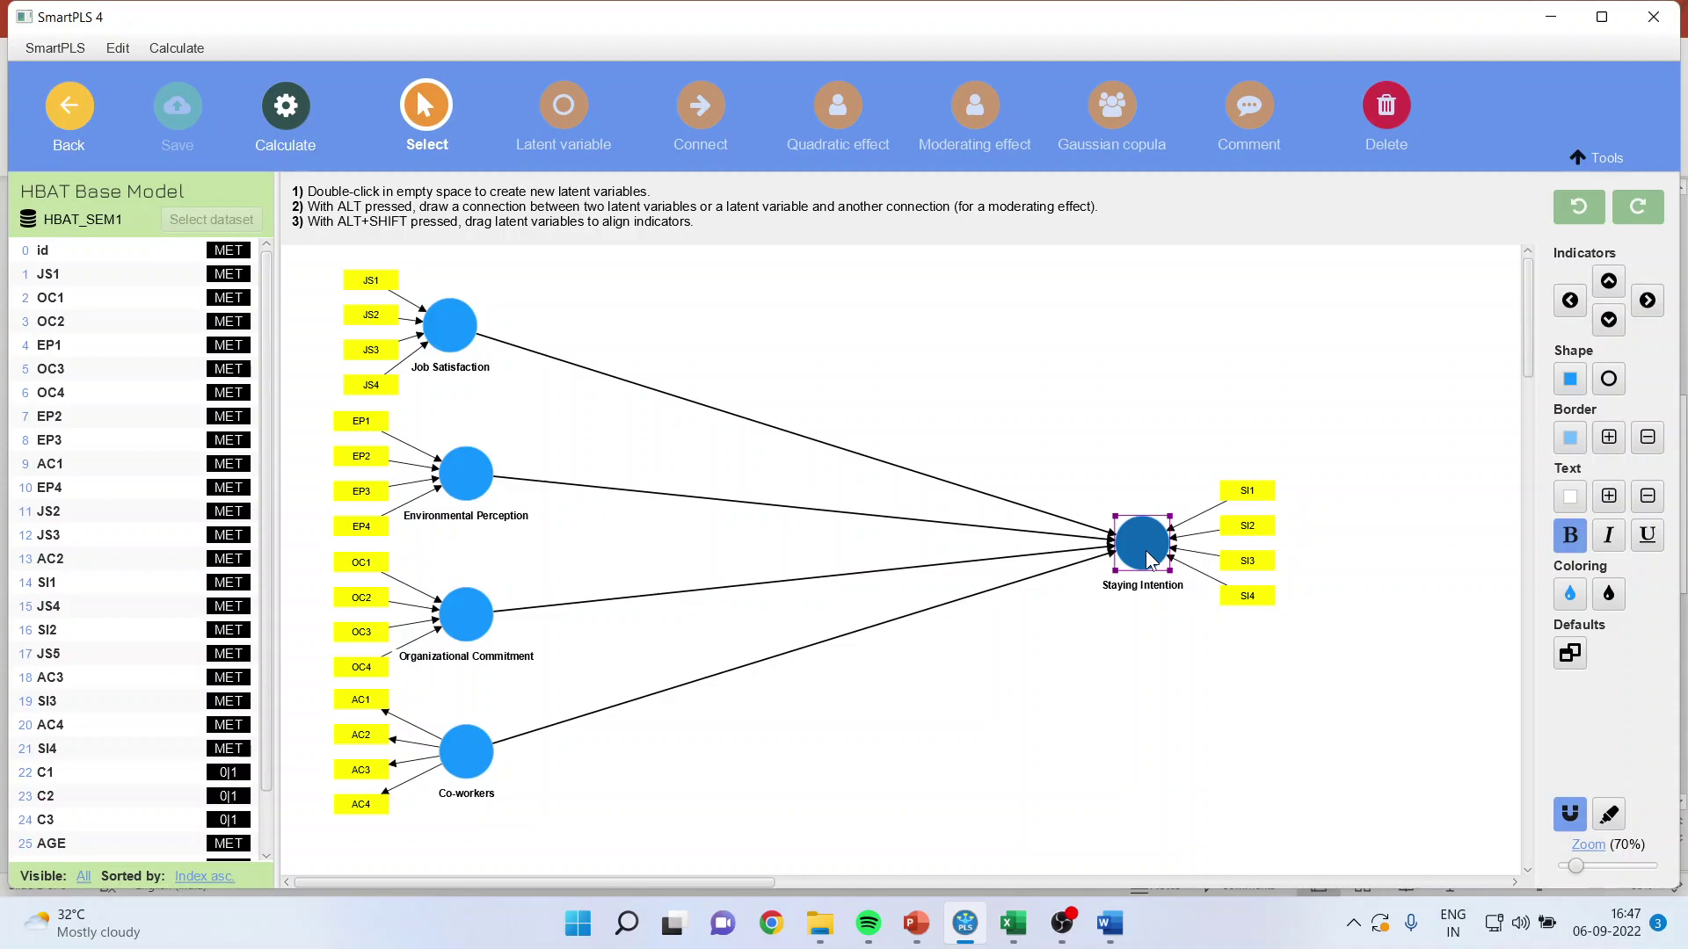
left_click(466, 753)
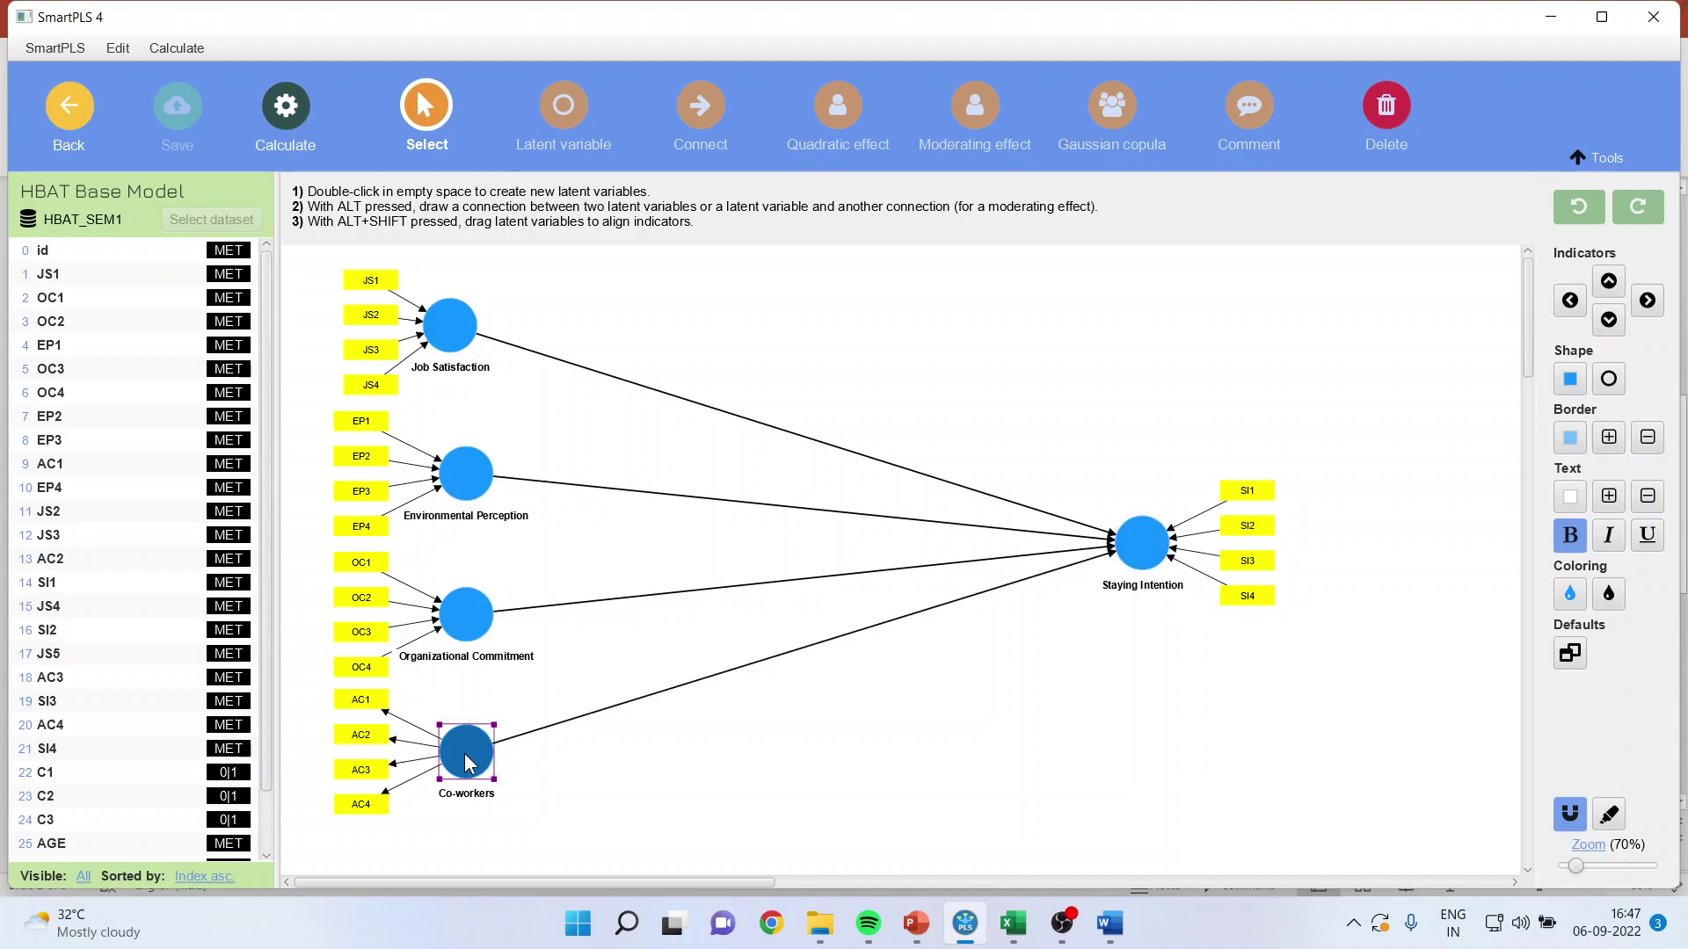
left_click(1148, 558)
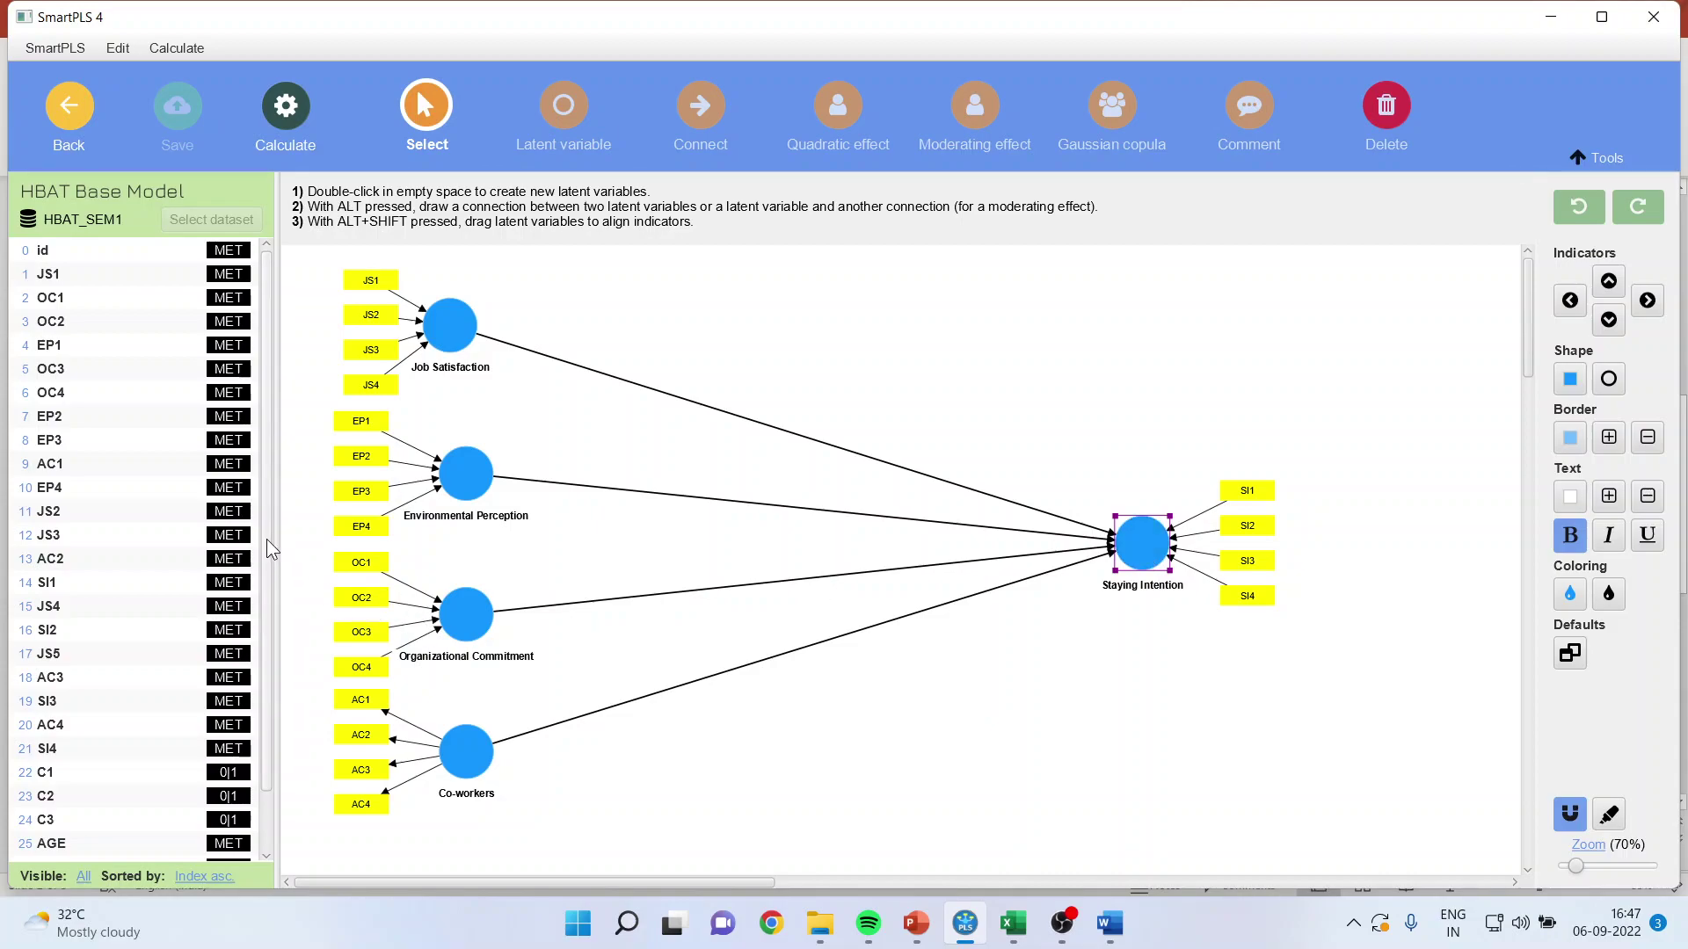
left_click_drag(266, 540, 262, 640)
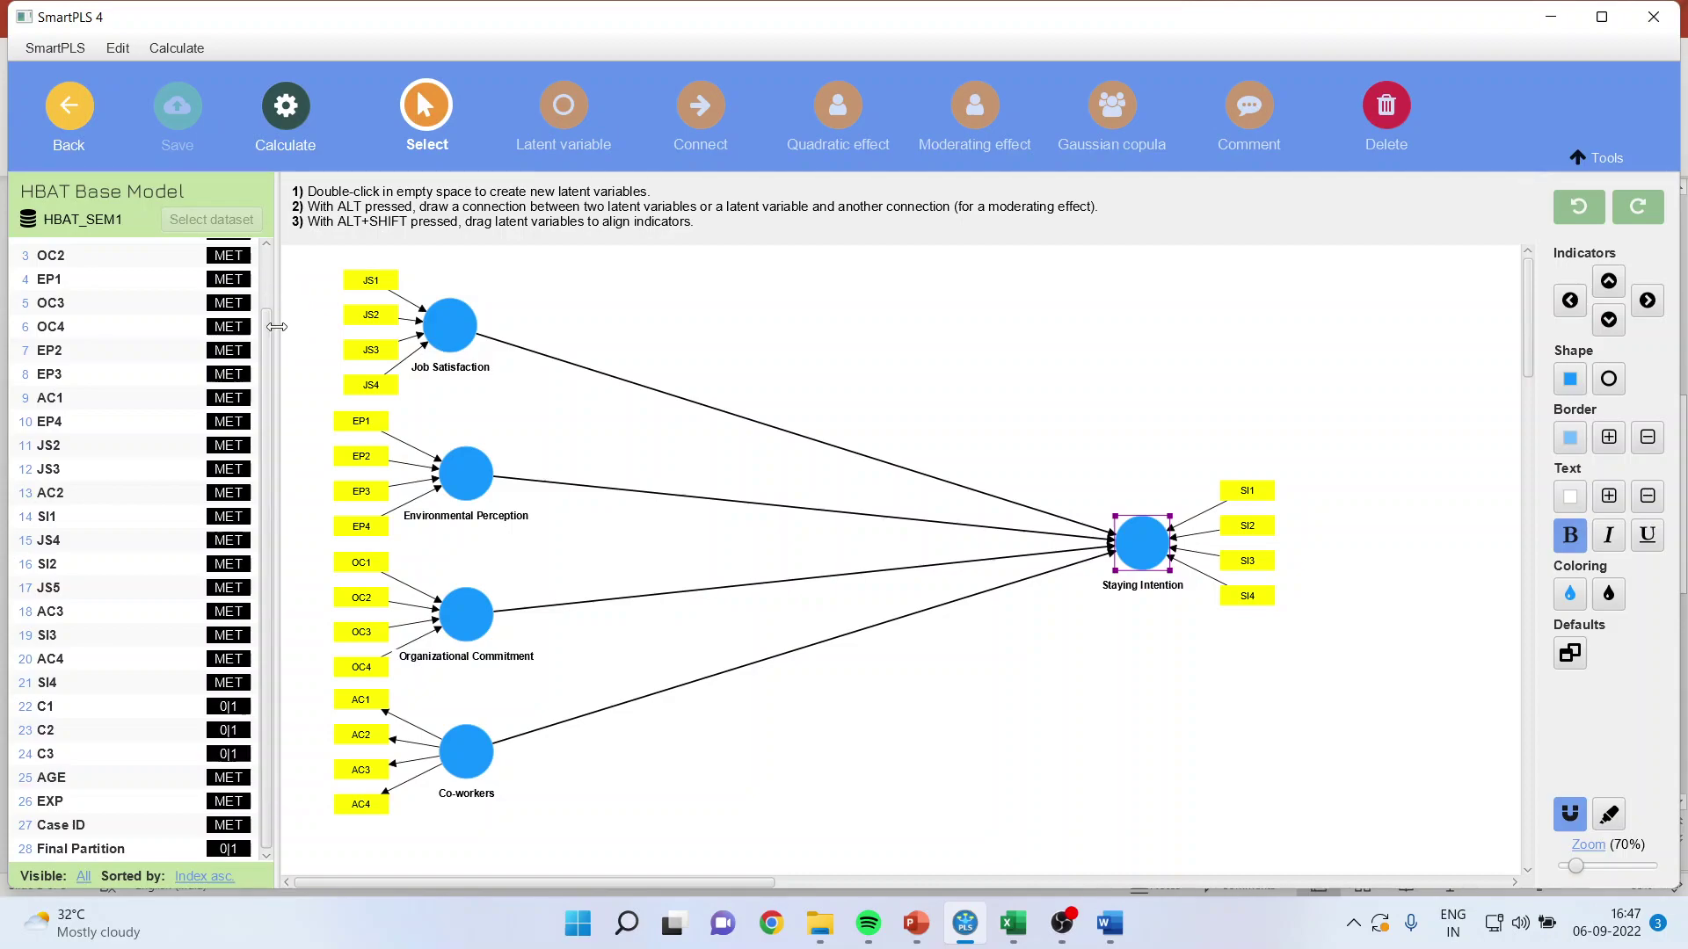
Step: Run the standard PLS-SEM algorithm on the model
left_click(290, 132)
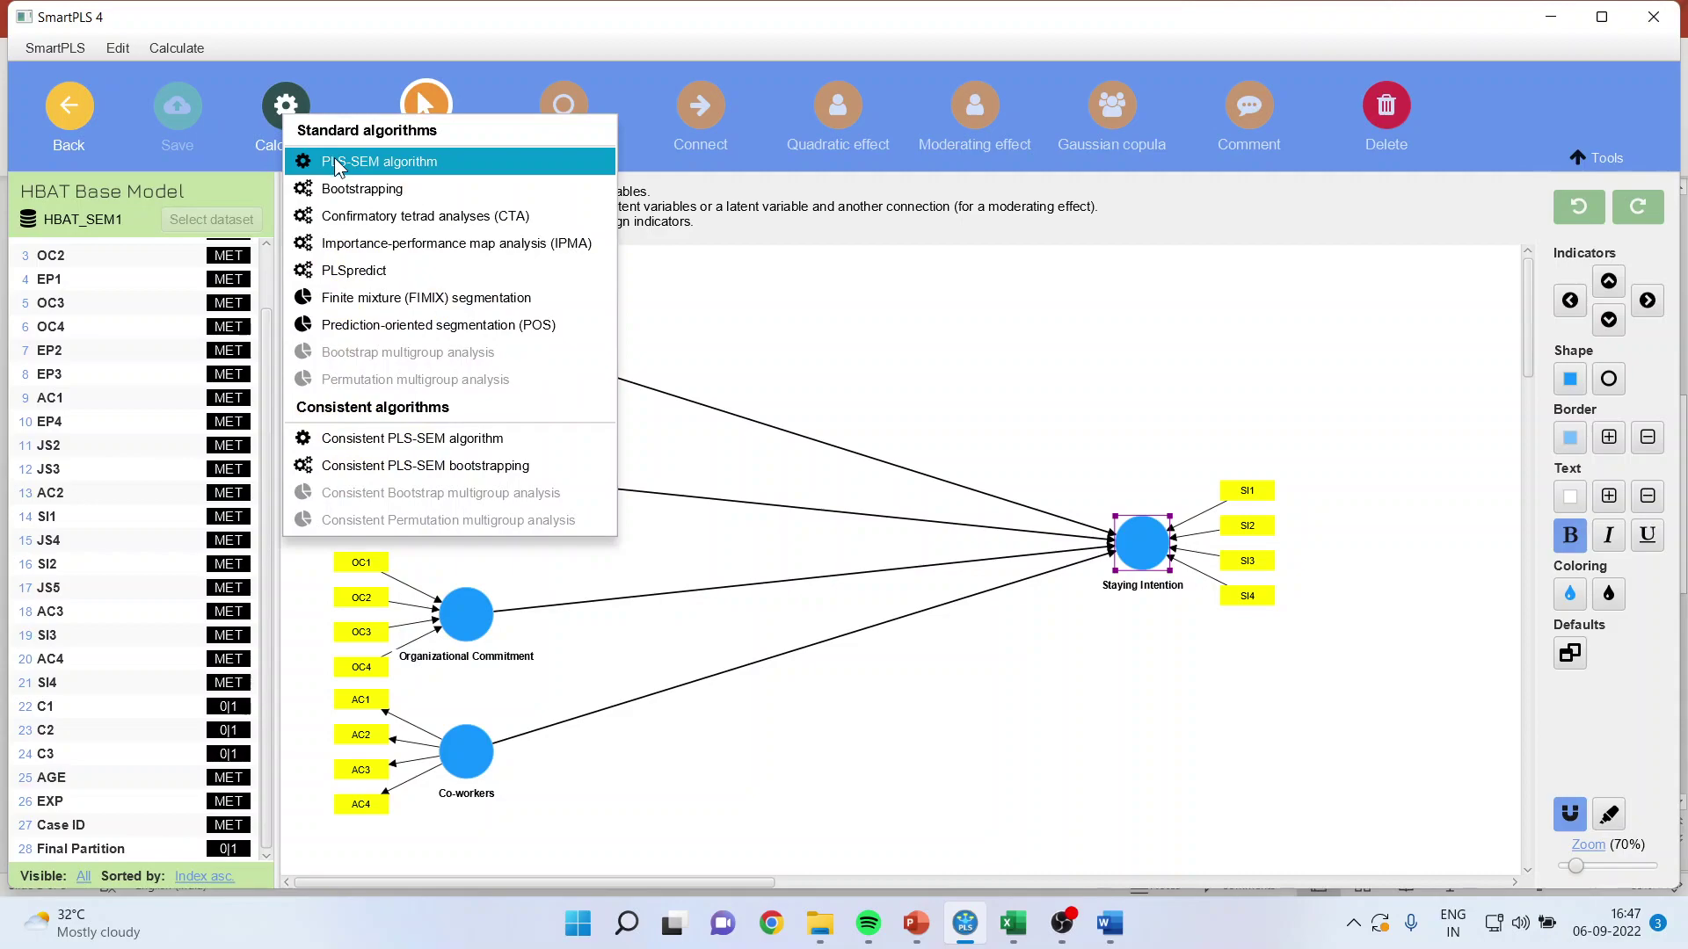
left_click(334, 159)
left_click(1013, 804)
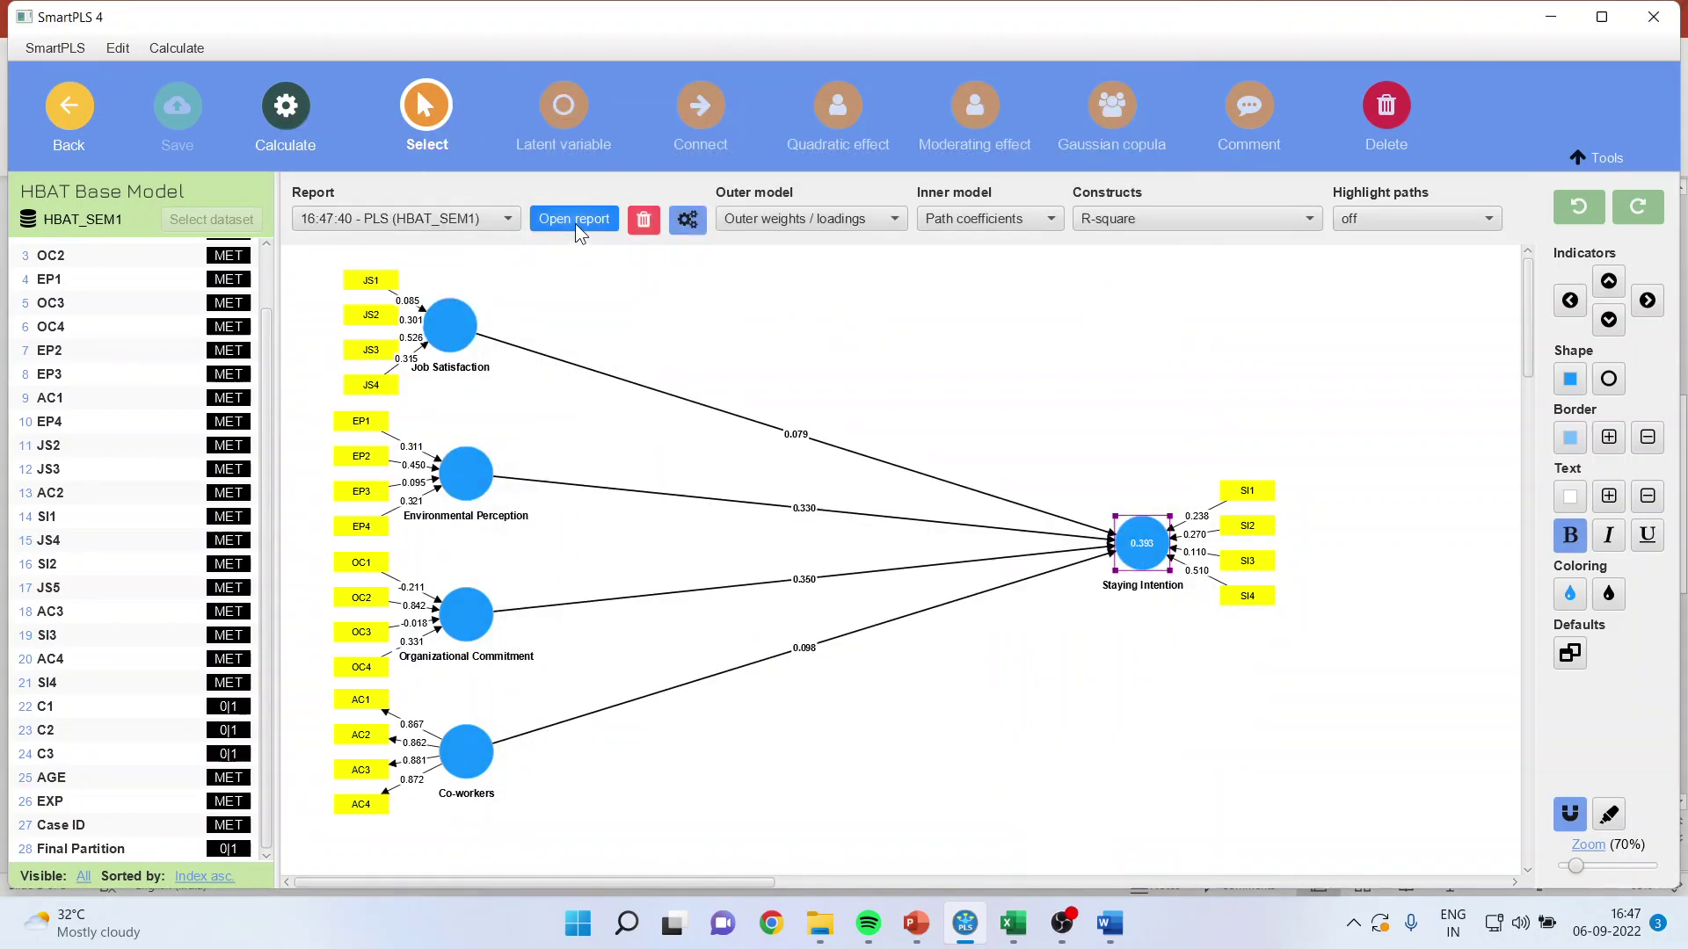
Step: From the results report, create a data file holding the manifest and latent variable scores
left_click(575, 220)
left_click(640, 118)
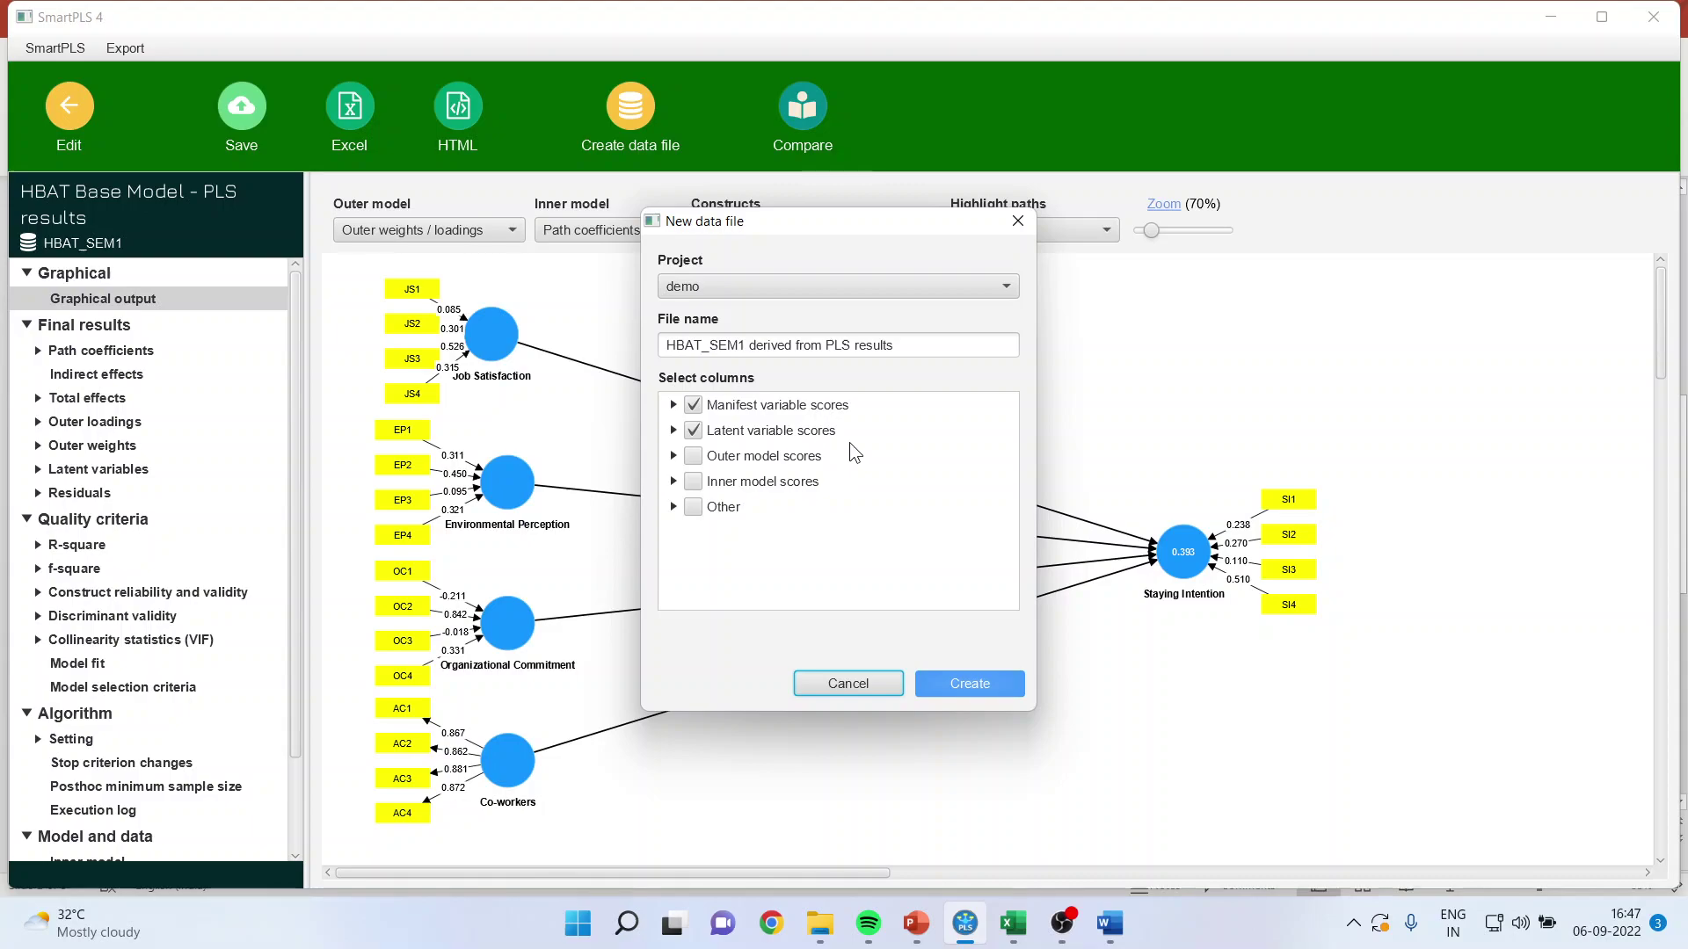
left_click(967, 683)
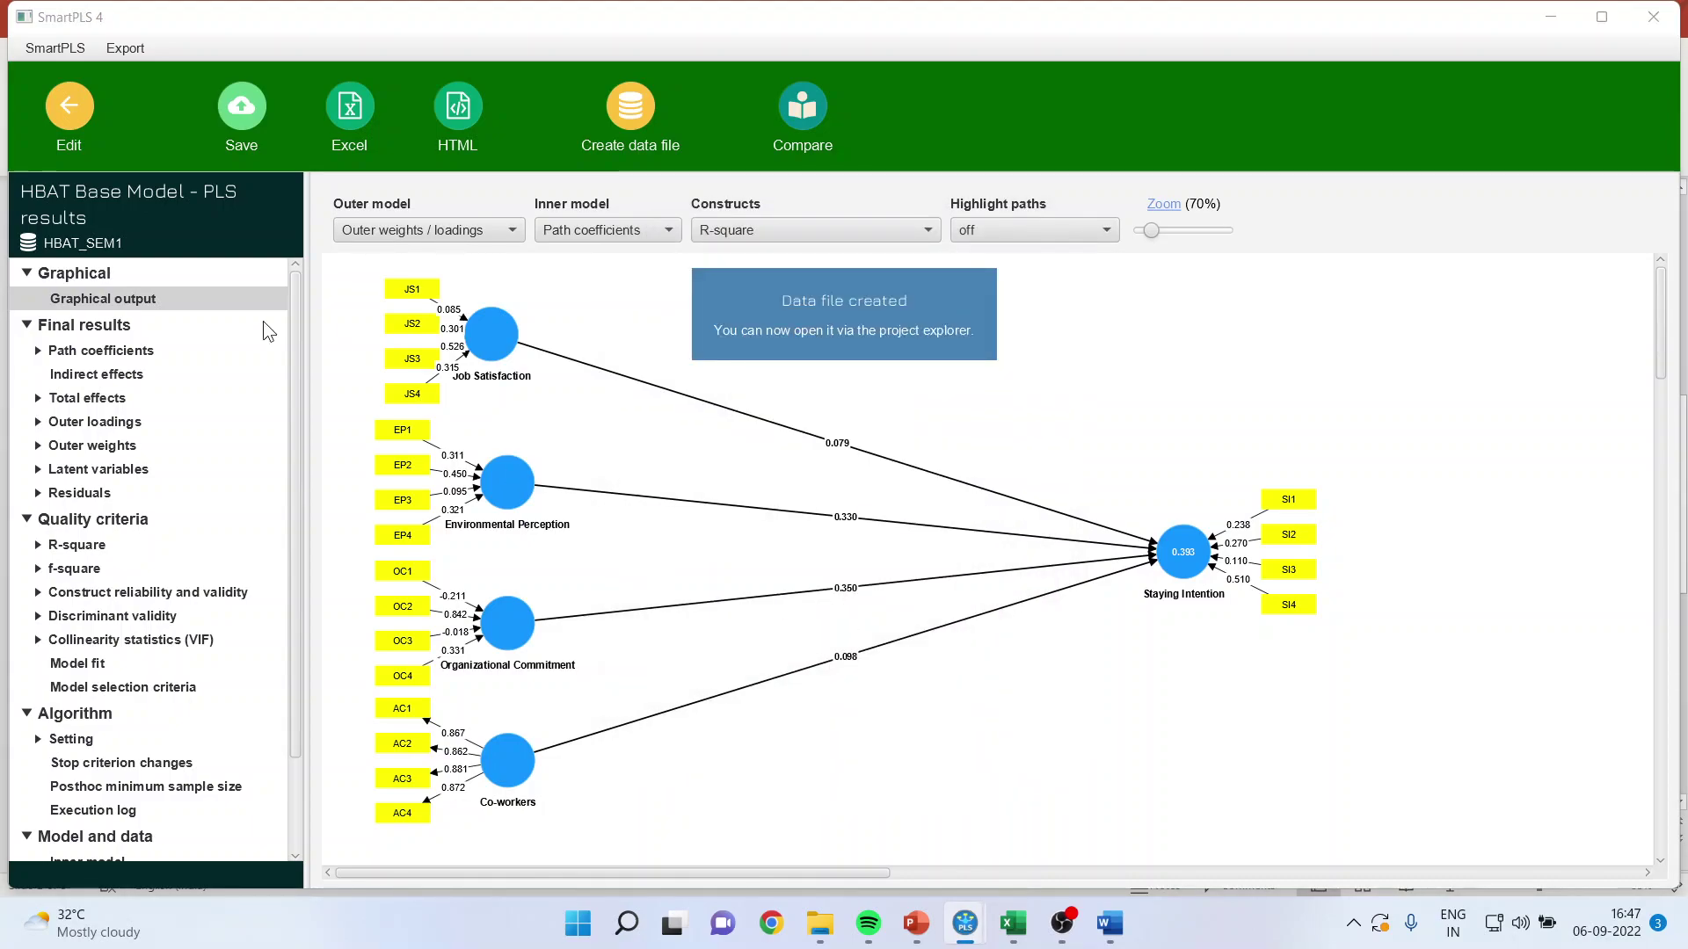
left_click(71, 112)
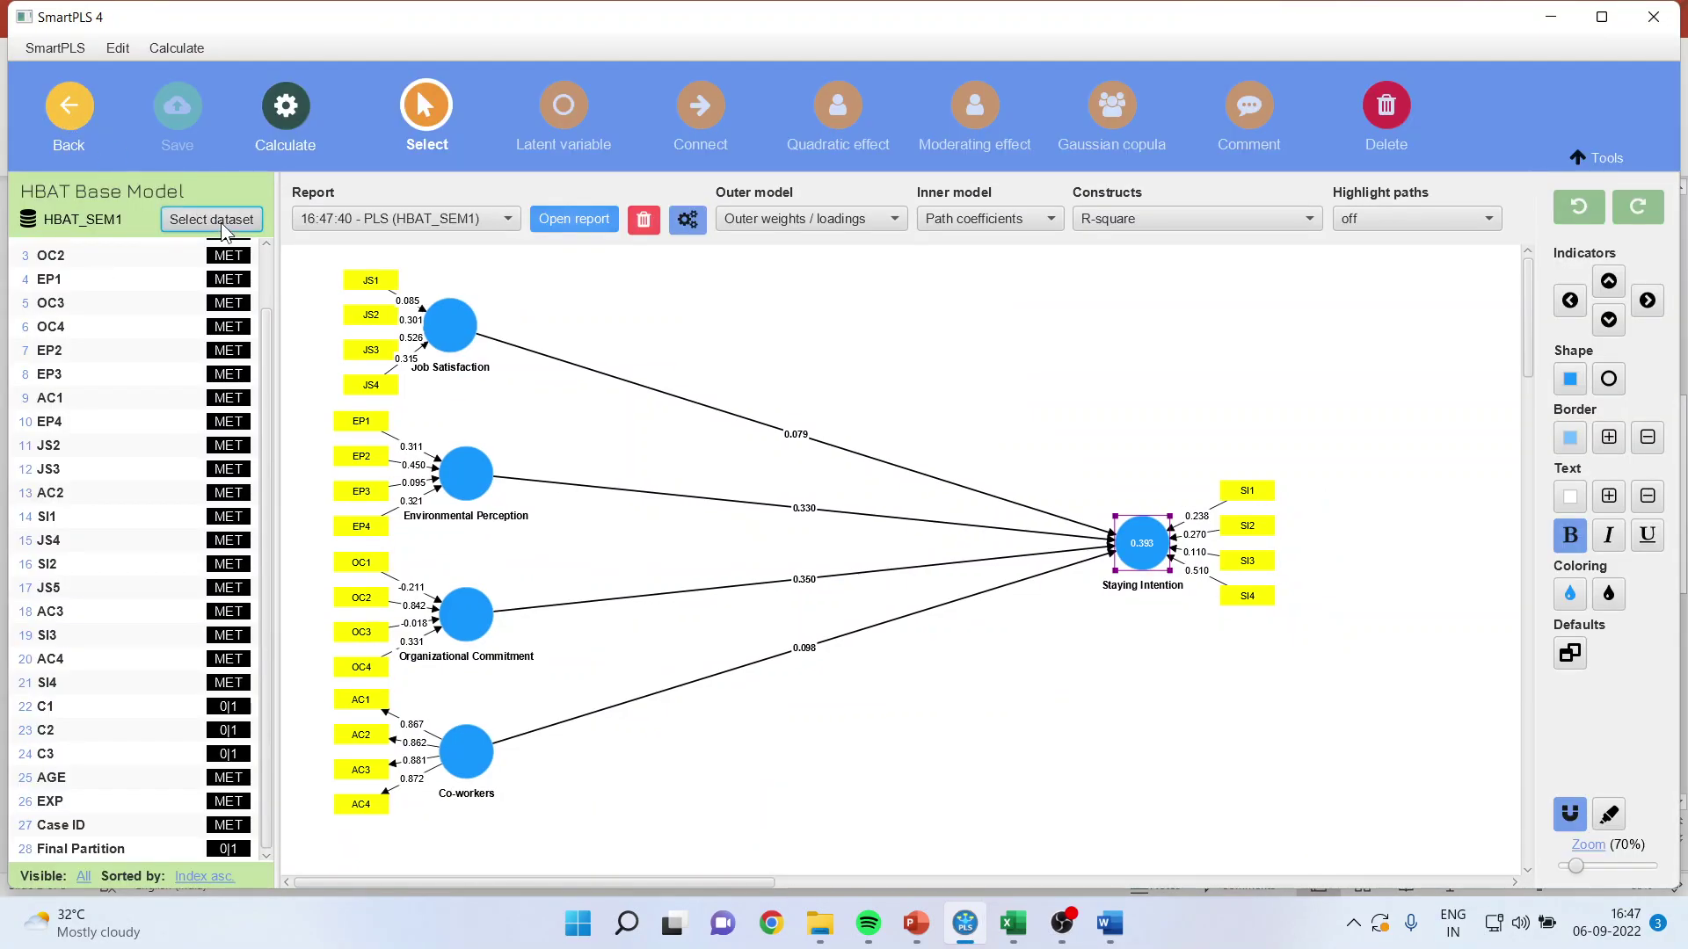
Step: Add a new REGRESSION model, appending 1 to its name so it reads regression1
left_click(220, 222)
left_click(66, 121)
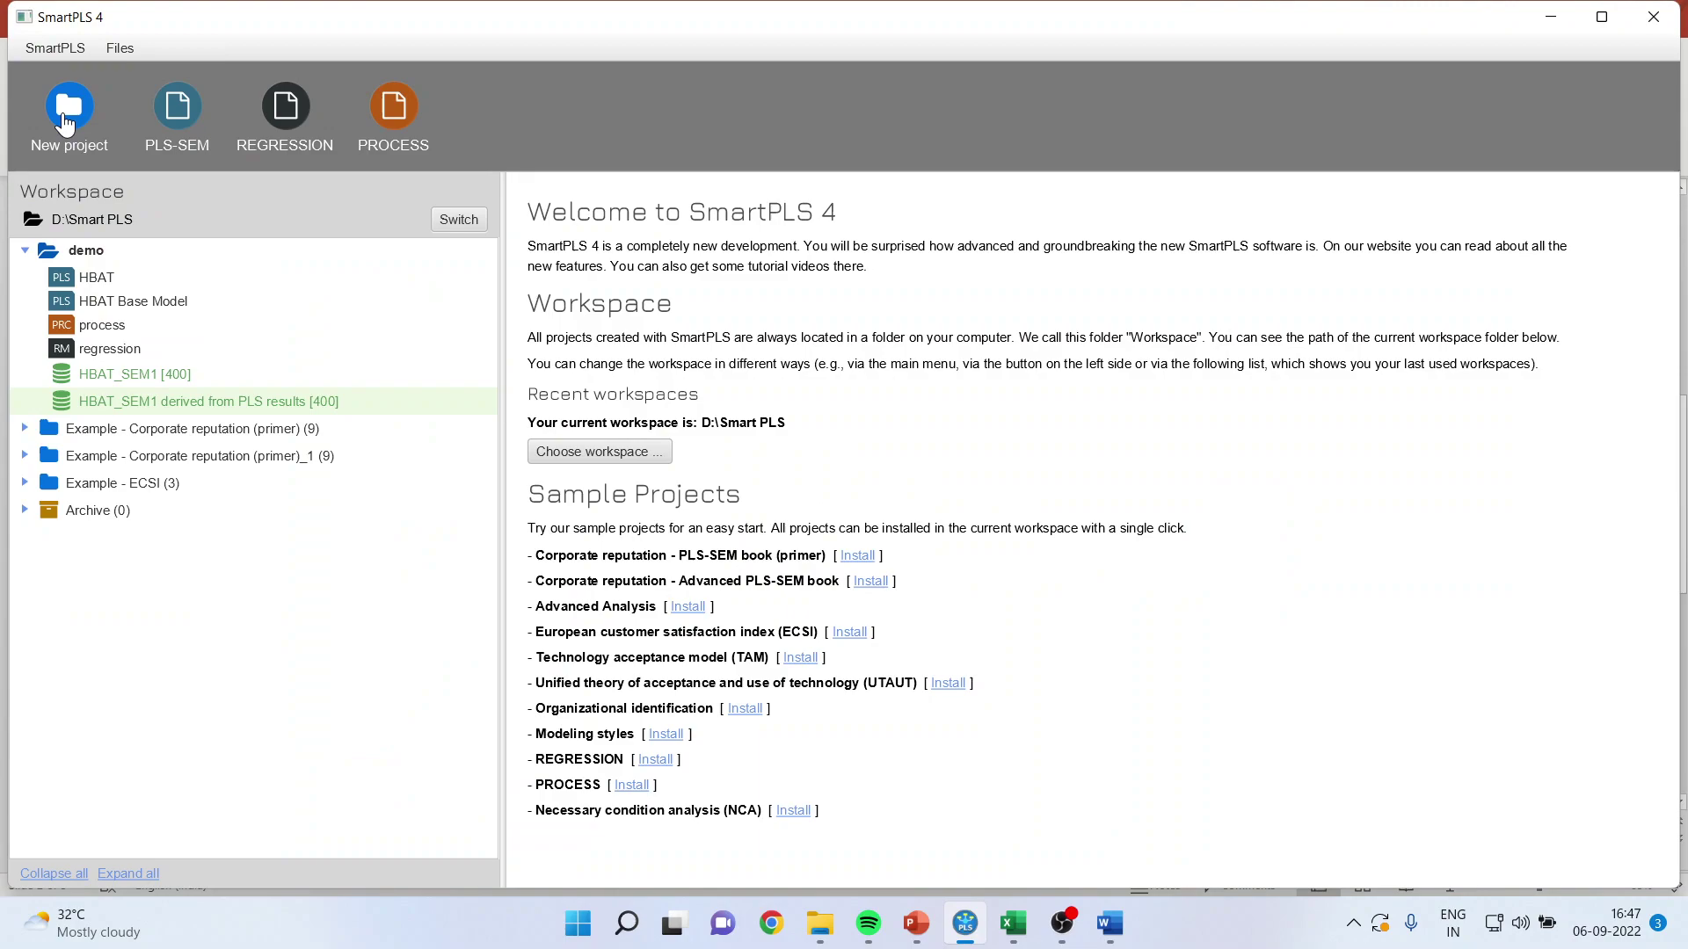
left_click(284, 110)
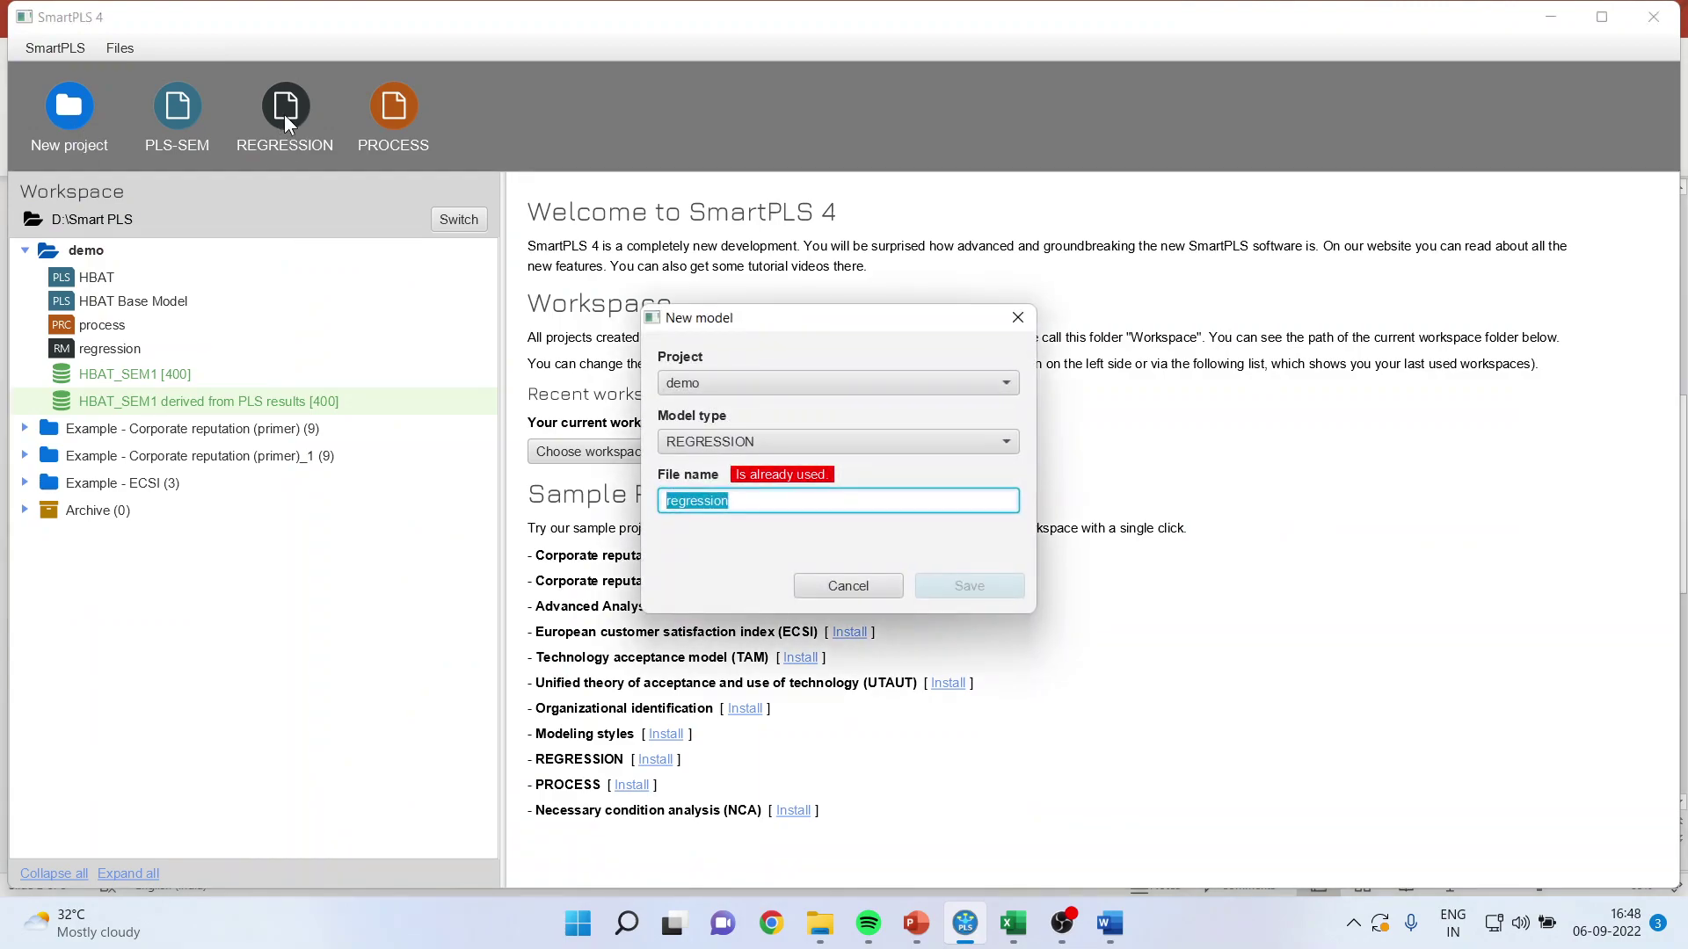
left_click(757, 497)
type("1")
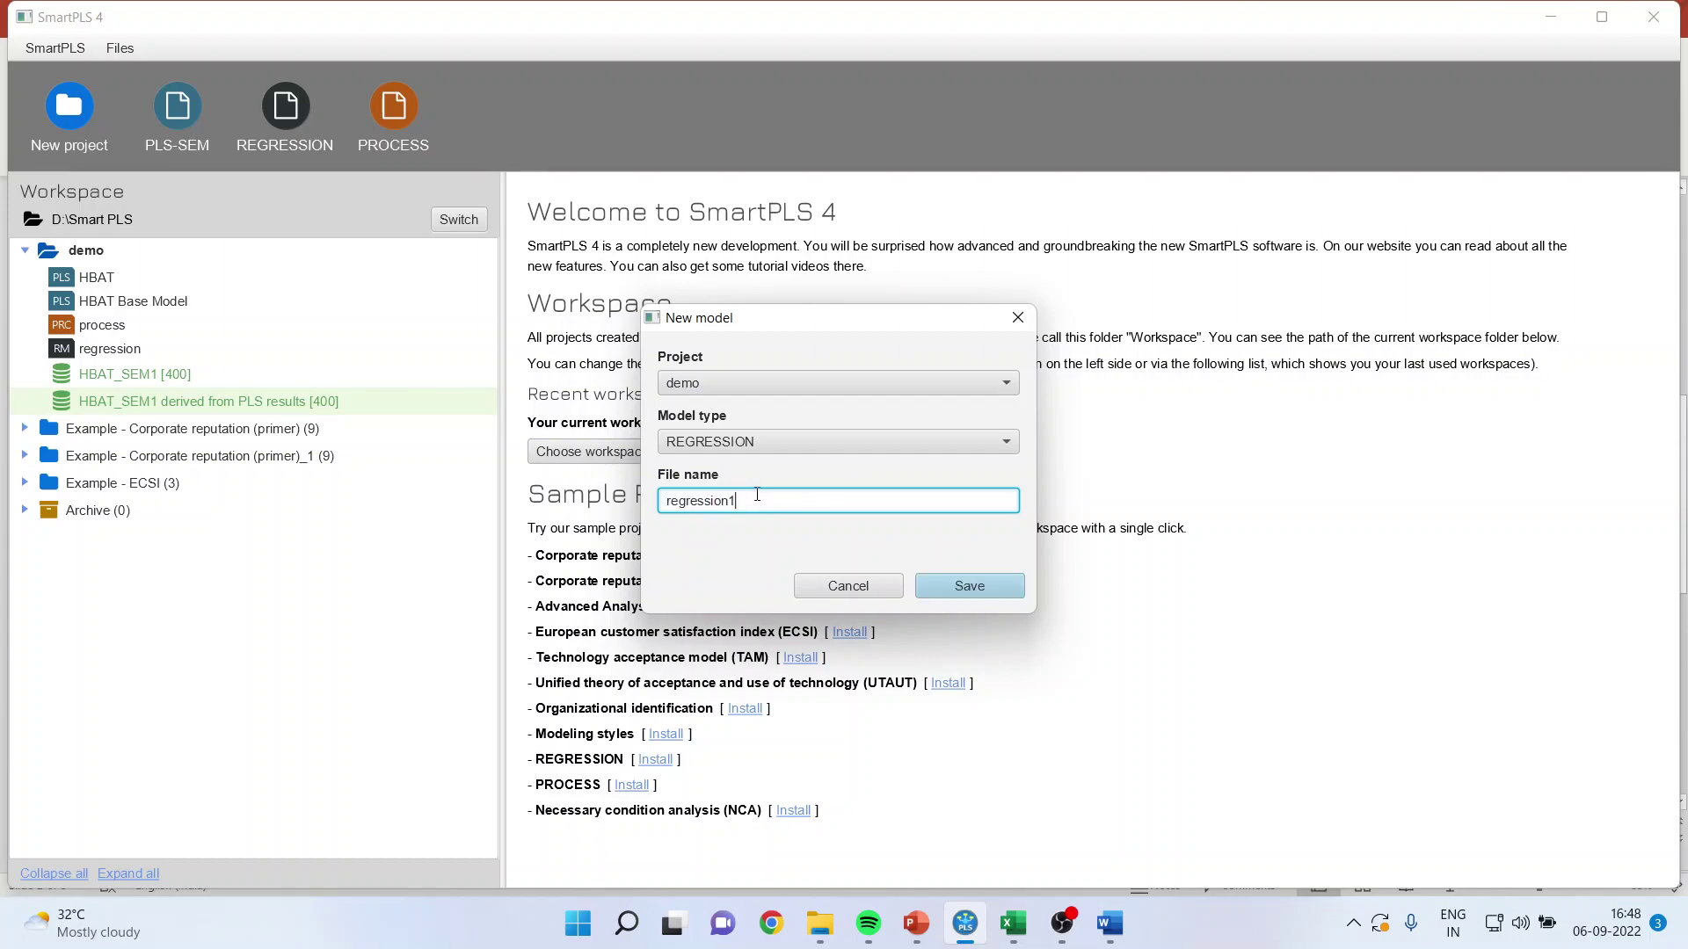
left_click(944, 583)
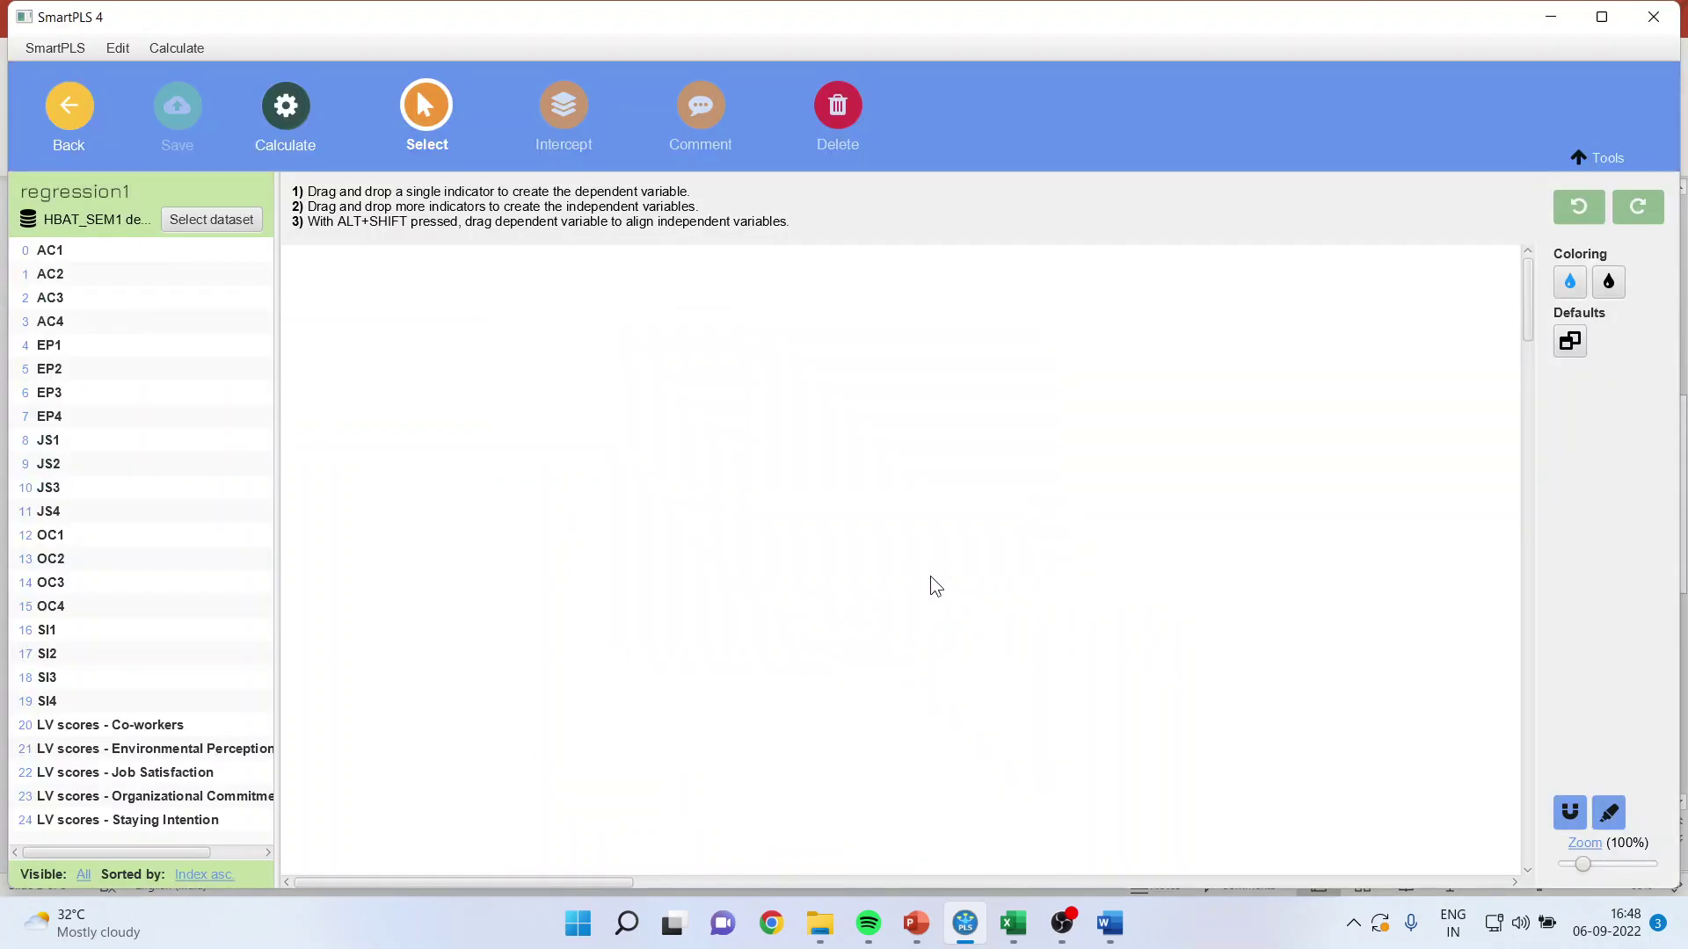
Step: Set regression1's dataset to 'HBAT_SEM1 derived from PLS results [400]'
left_click(204, 226)
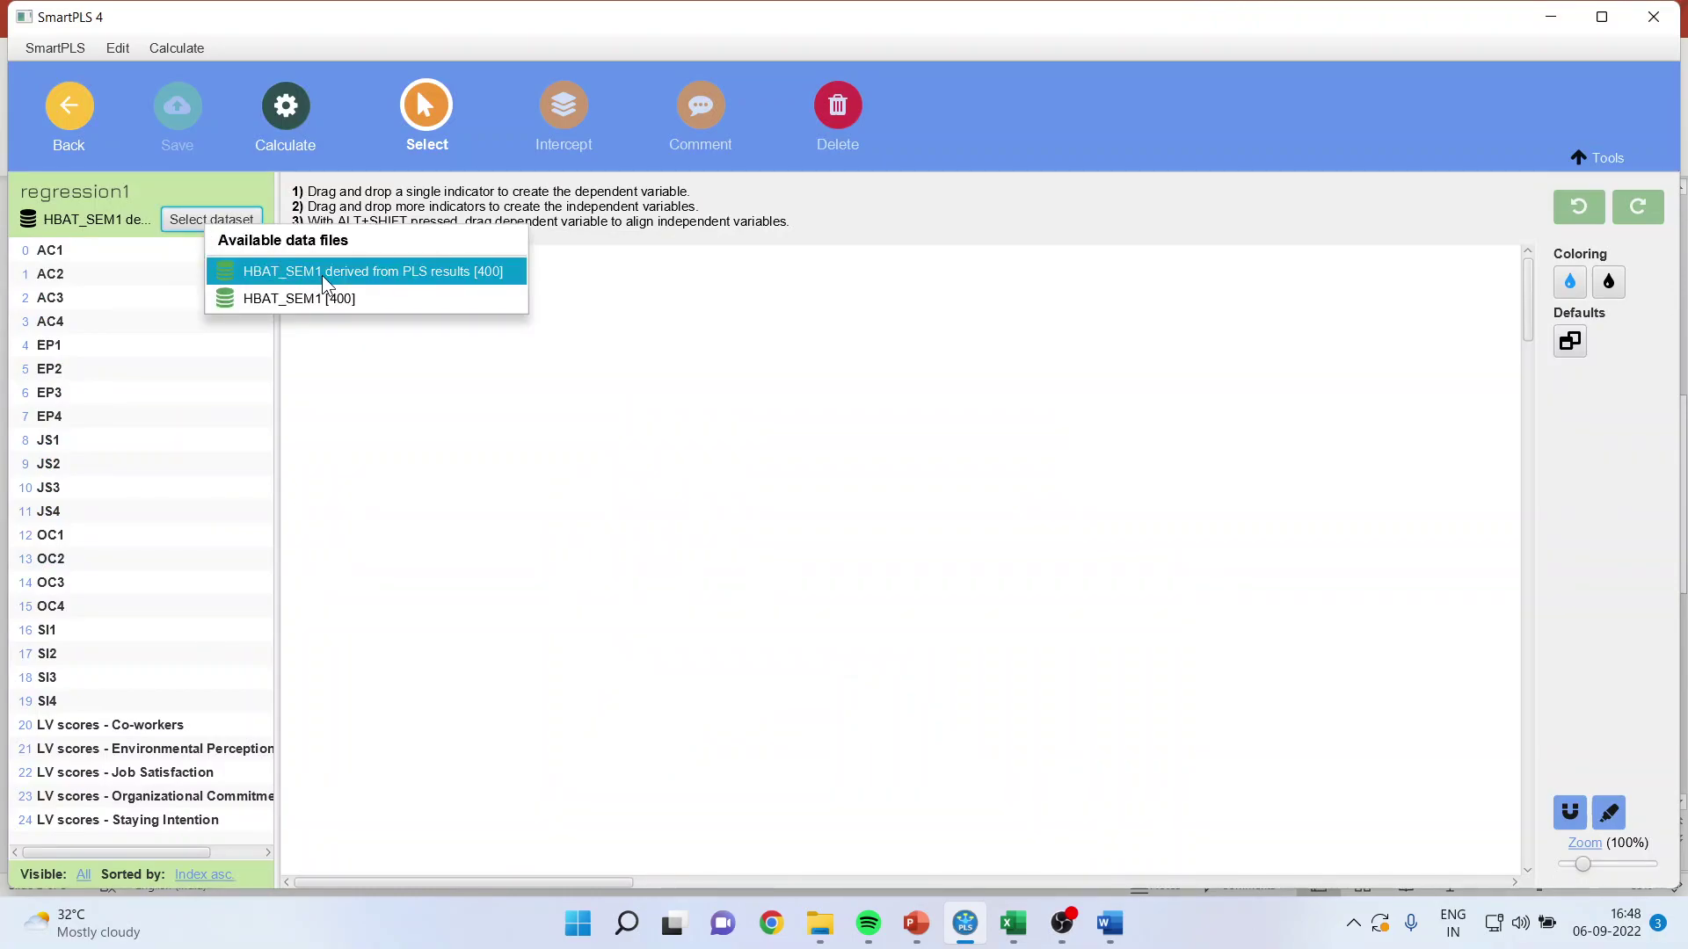
left_click(397, 283)
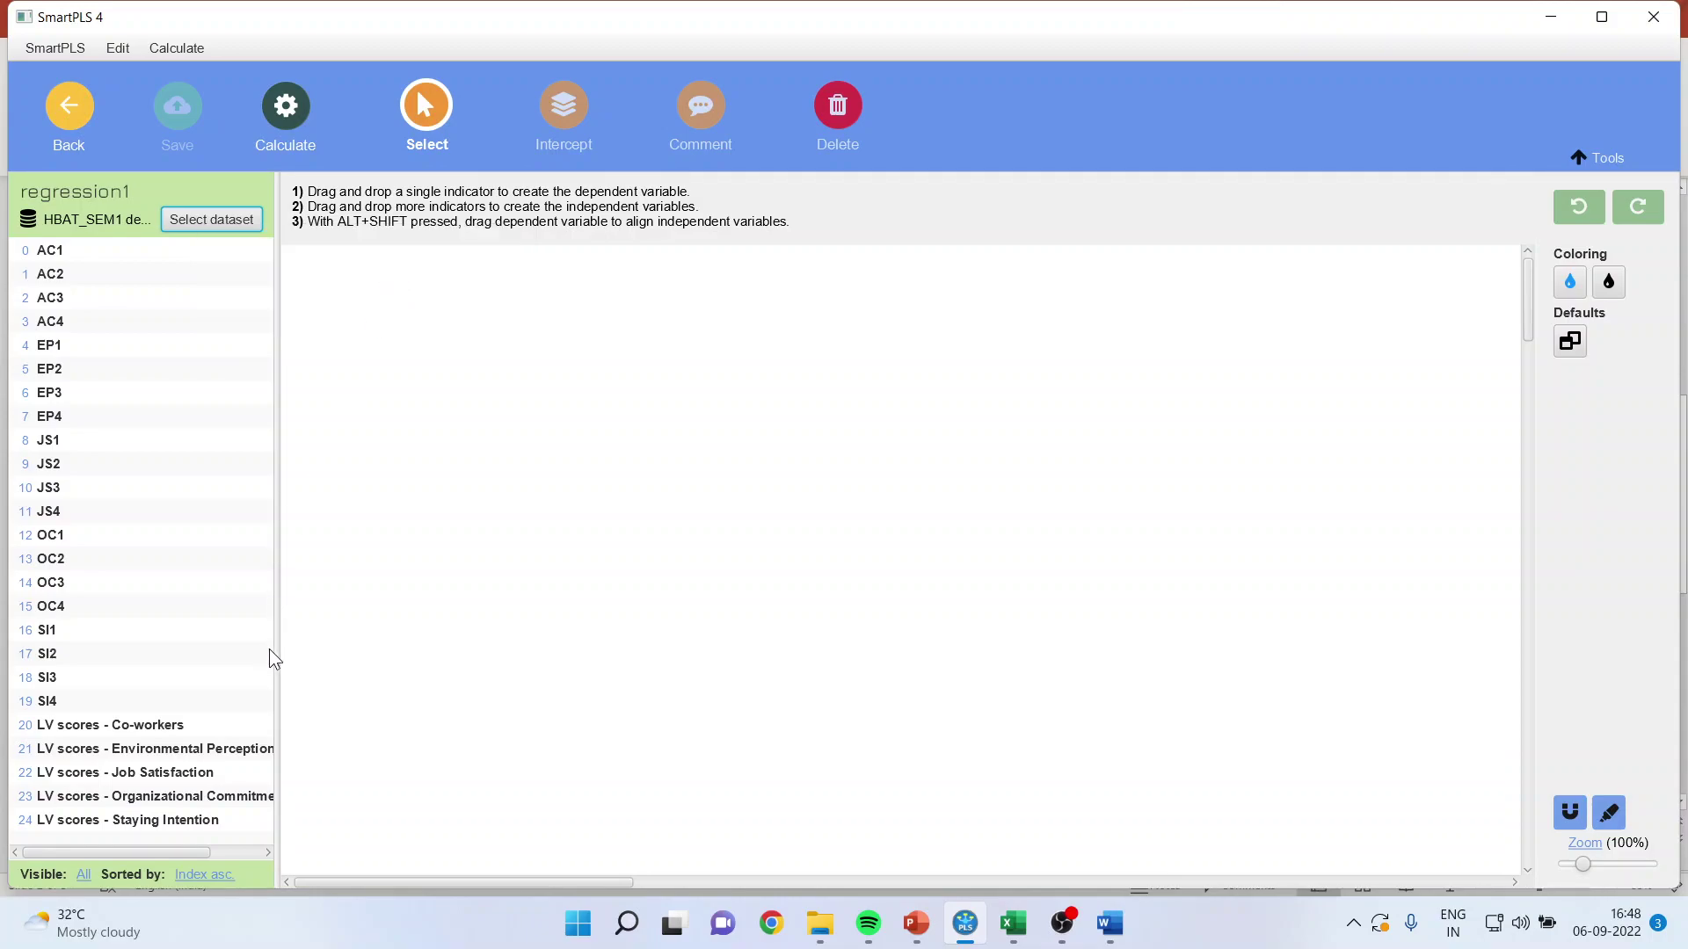
left_click(167, 729)
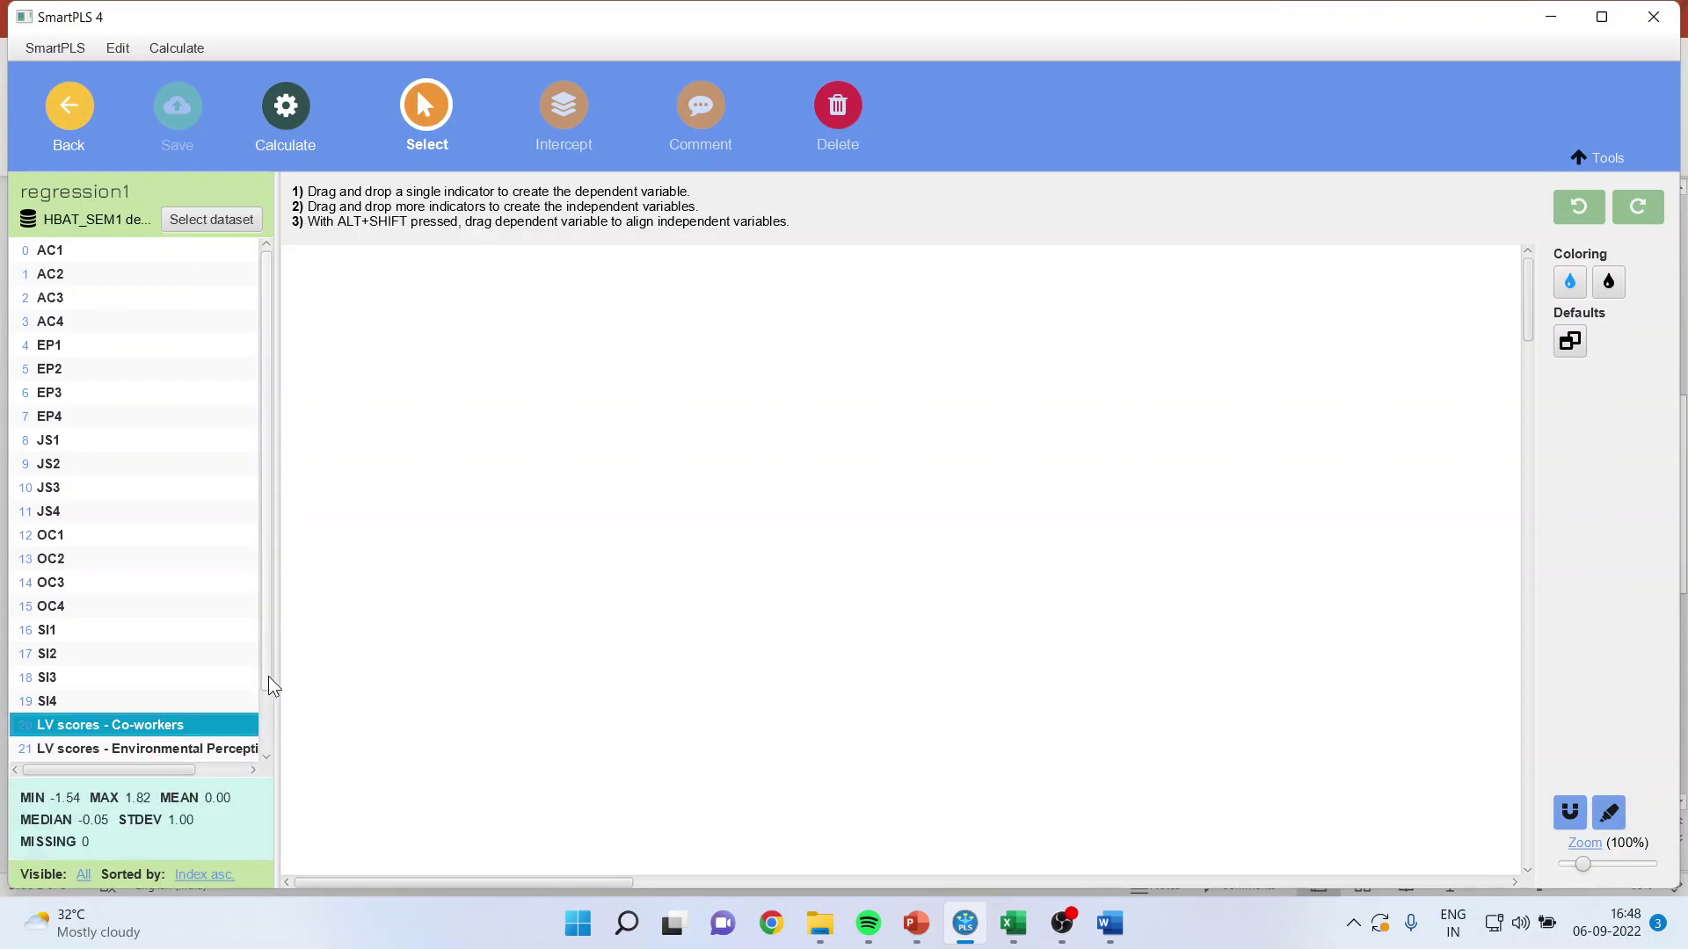
left_click_drag(267, 677, 266, 749)
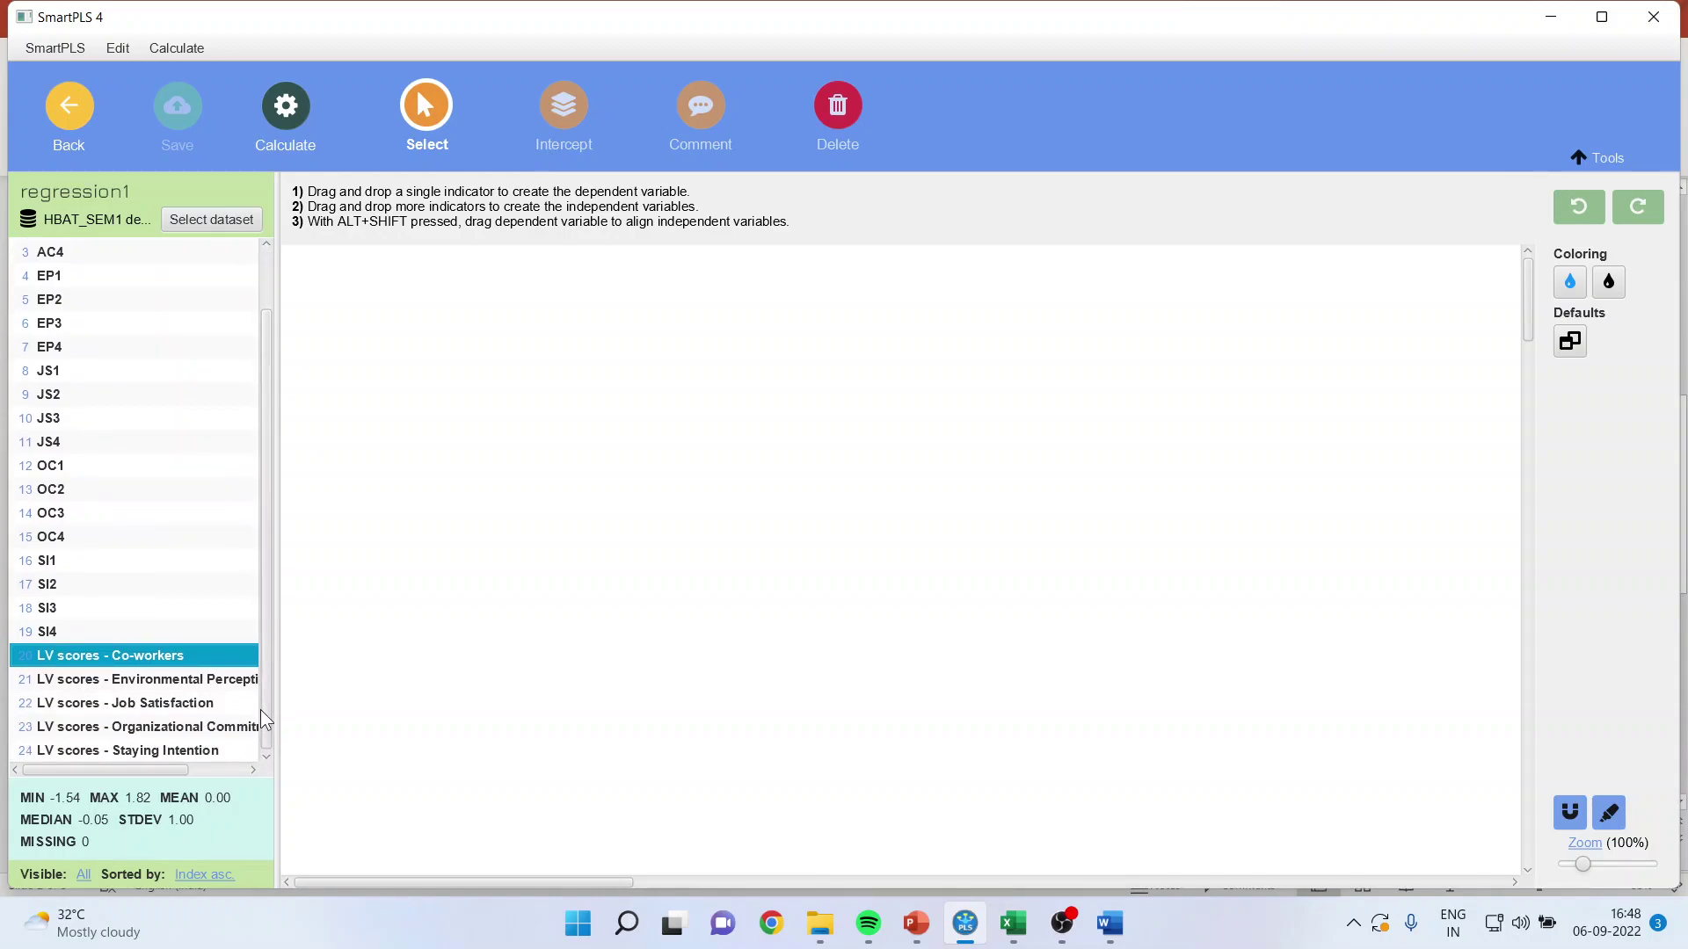
left_click(237, 222)
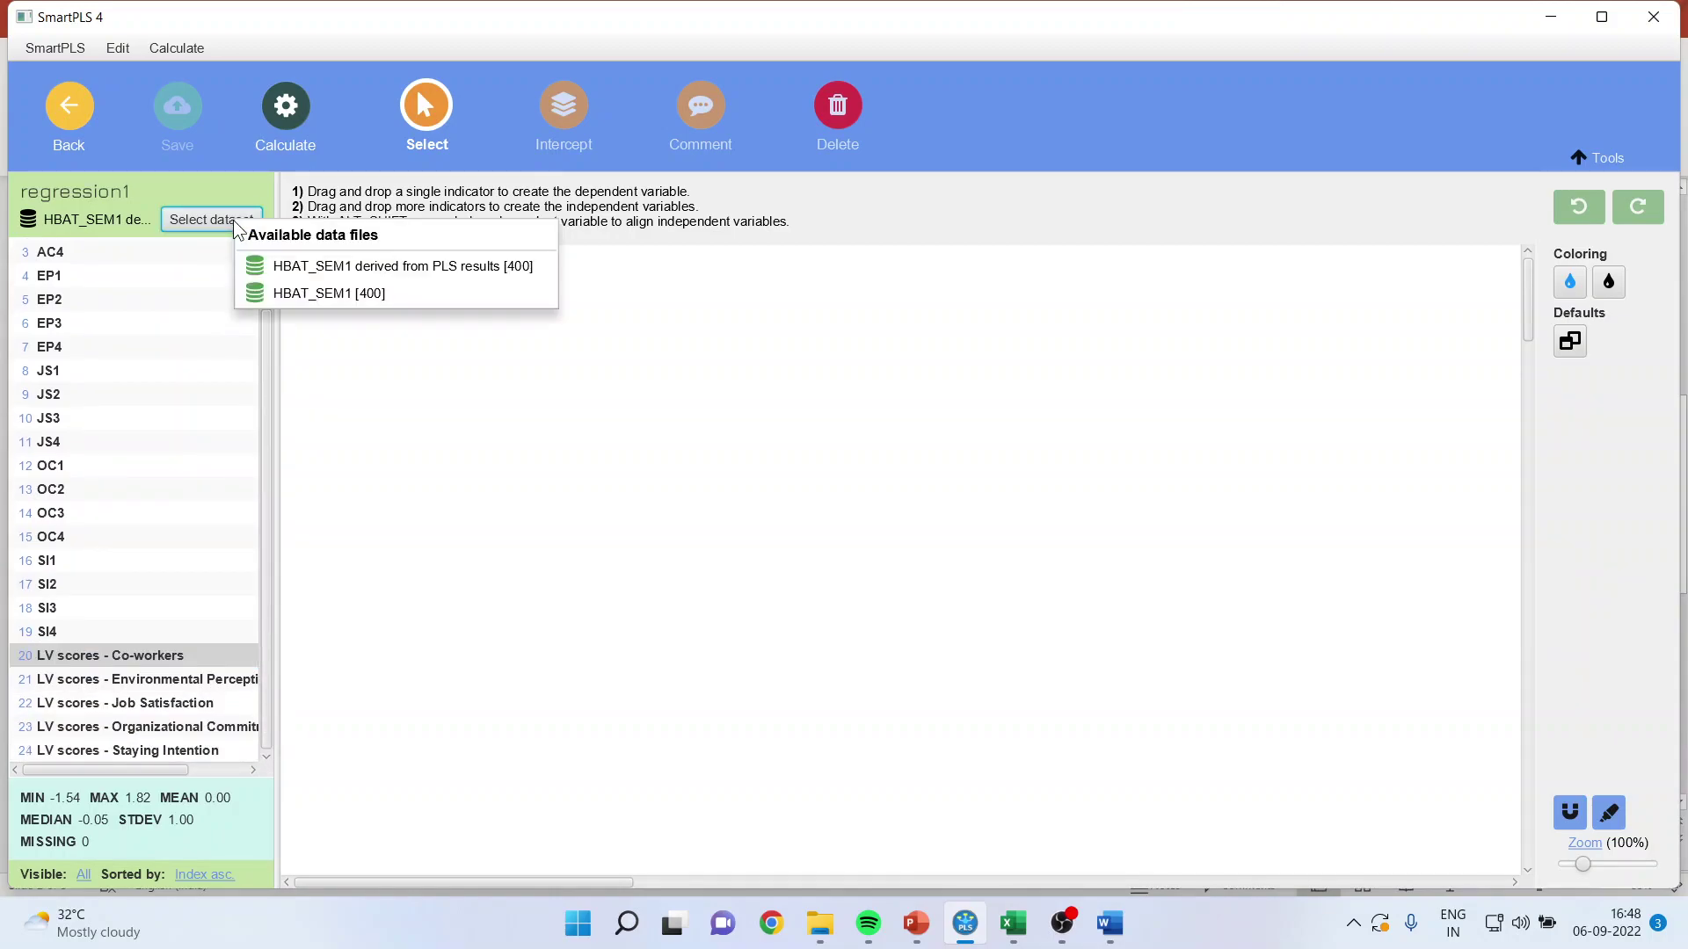
left_click(309, 291)
scroll(271, 467, "down", 1)
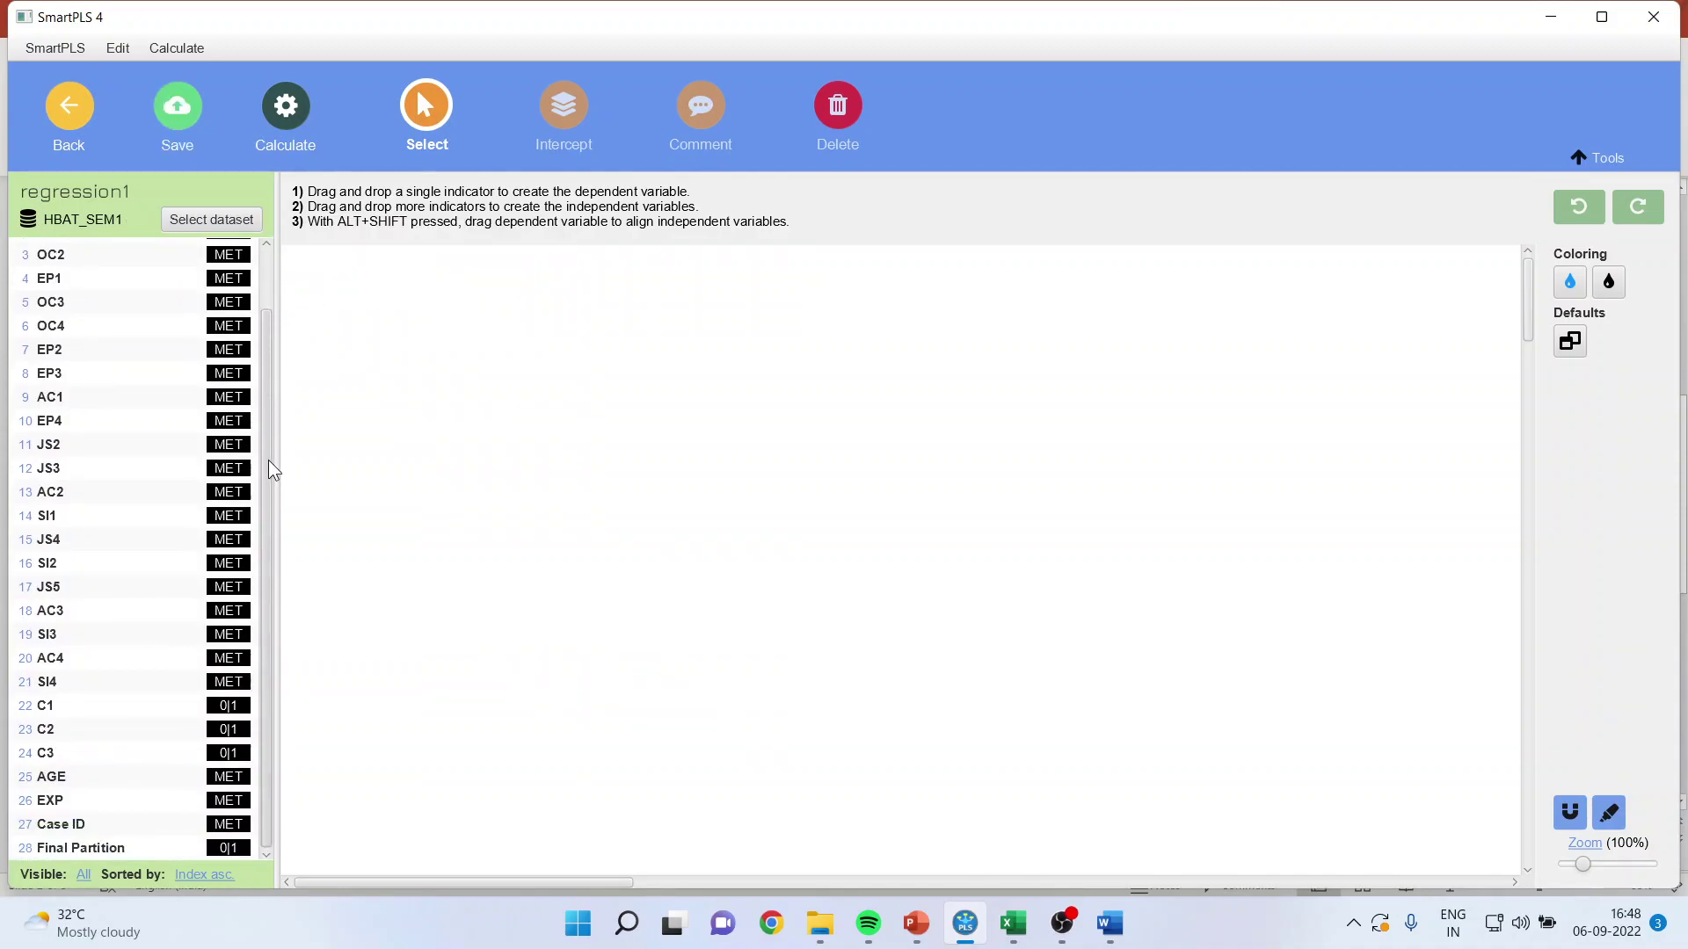
scroll(270, 466, "up", 1)
left_click(222, 221)
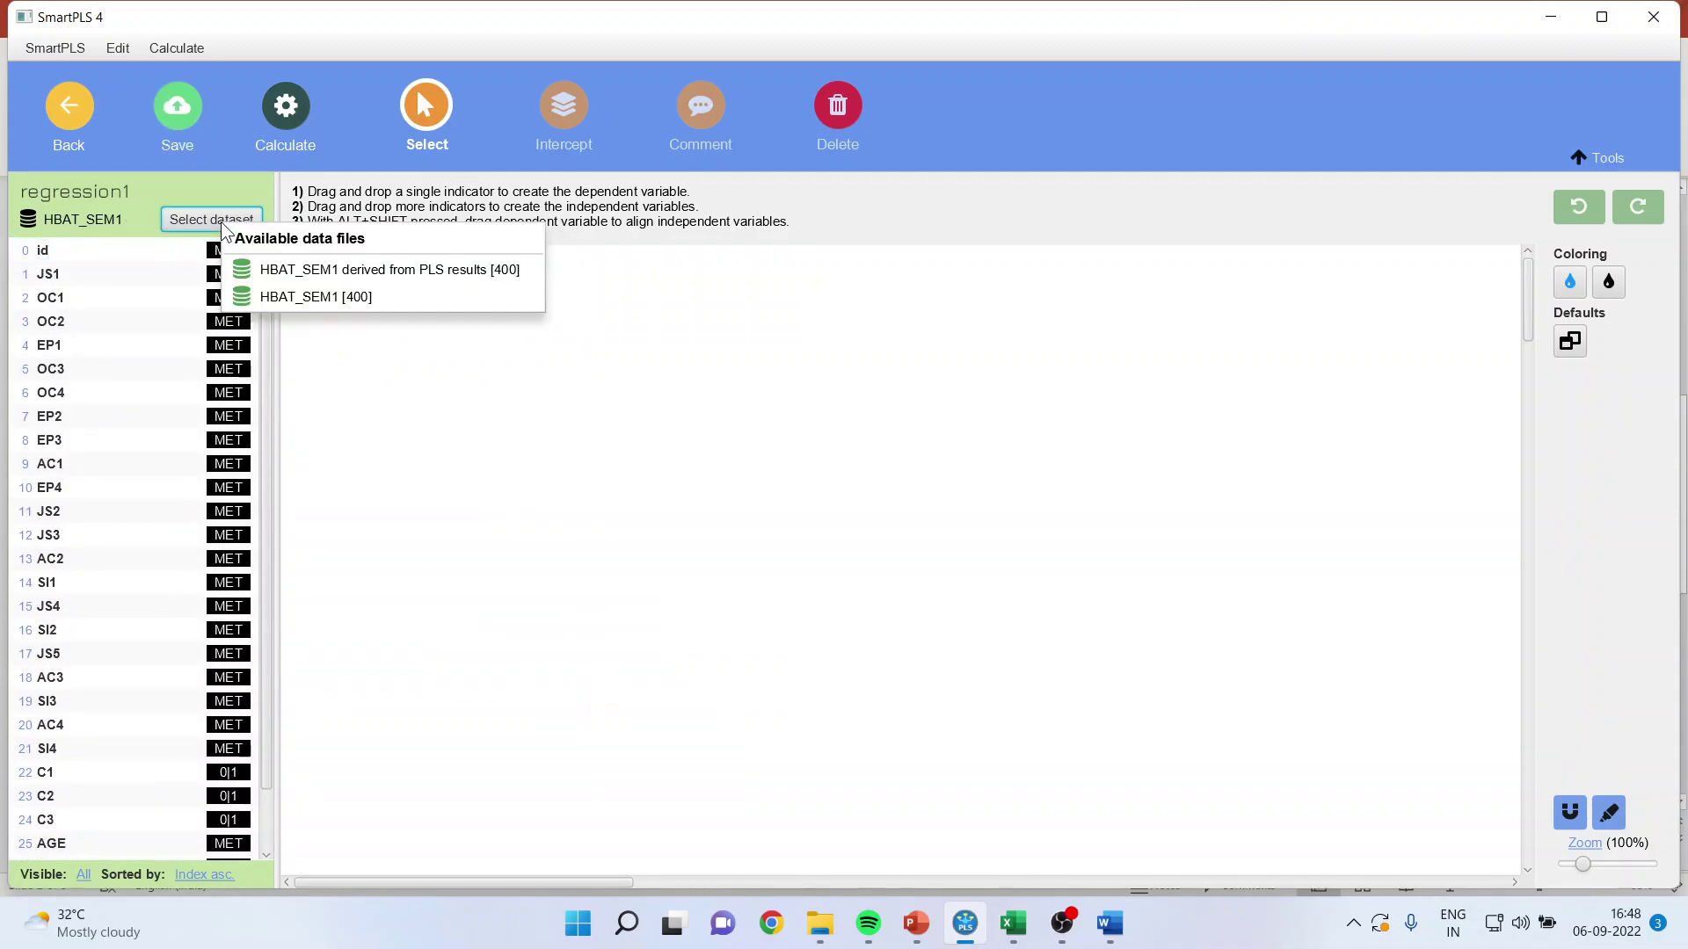
left_click(371, 271)
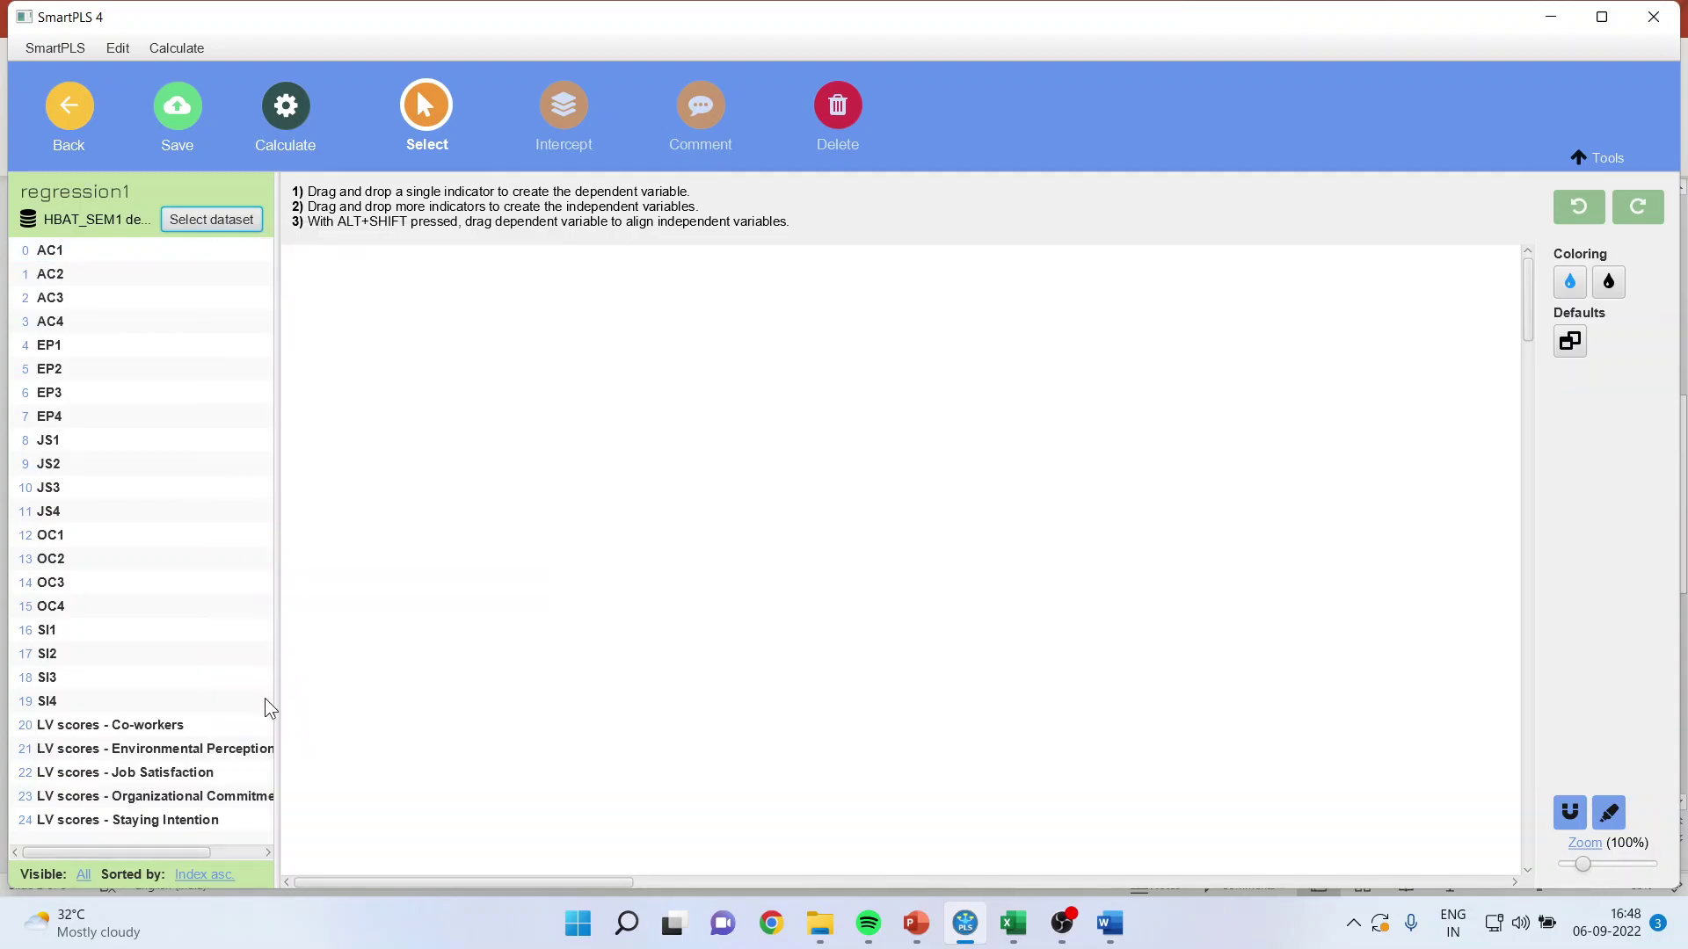
Step: Make Staying Intention LV scores the dependent variable, with Co-workers, Environmental Perception, Job Satisfaction, Organizational Commitment scores as predictors
left_click(175, 826)
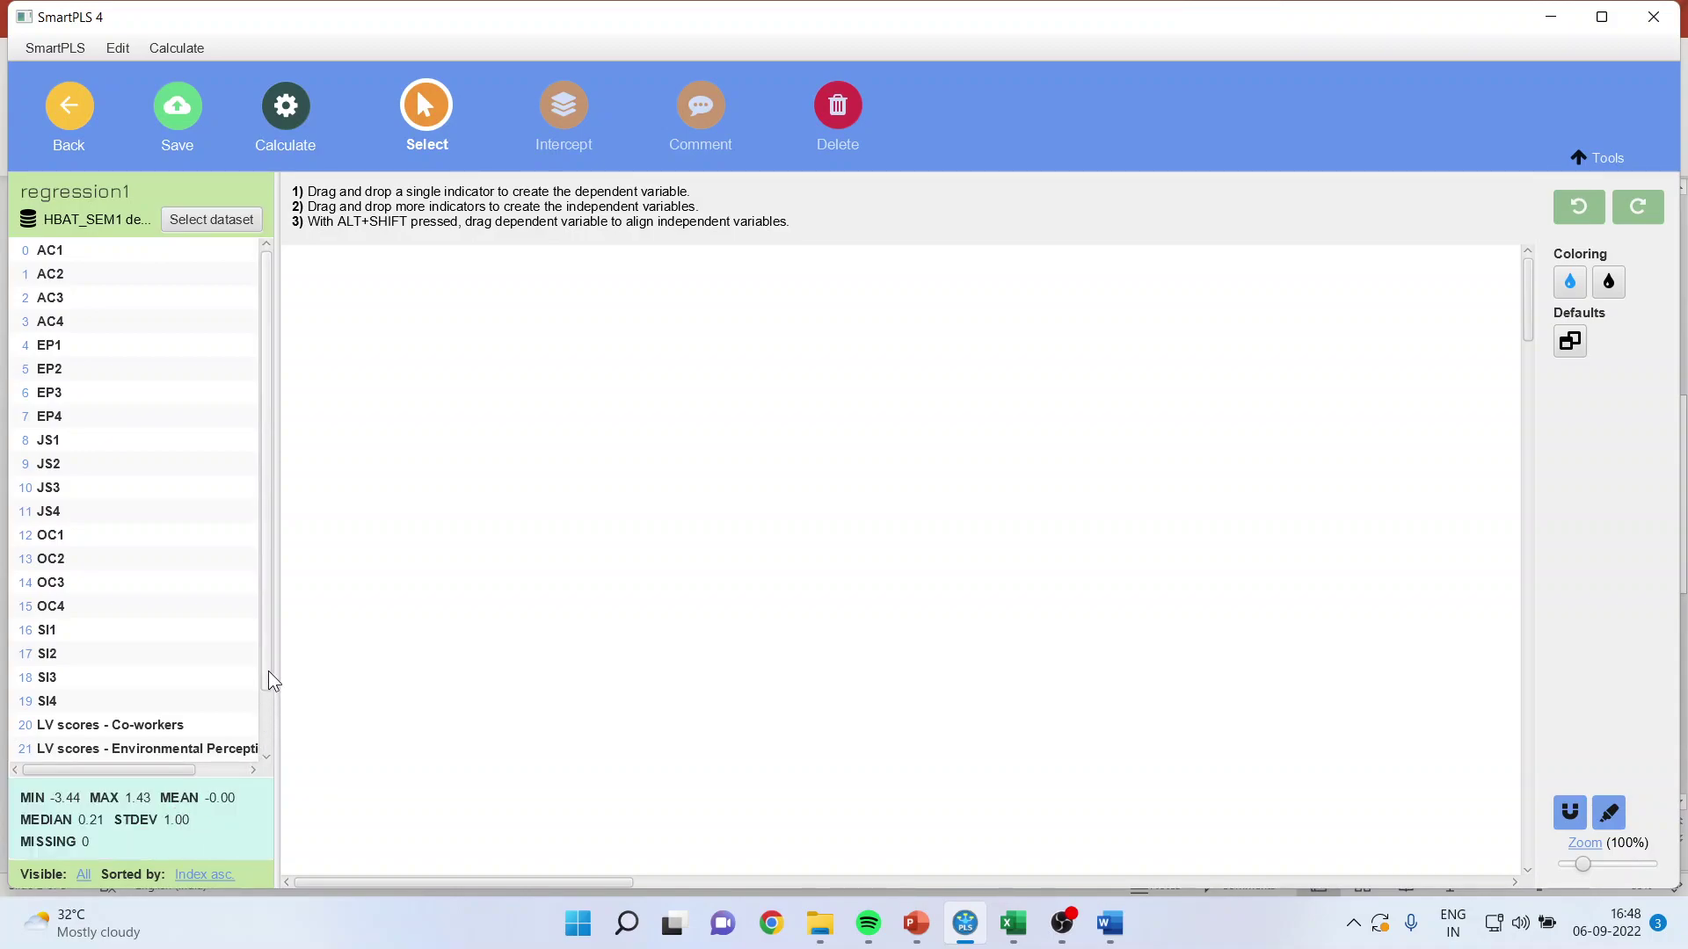
left_click_drag(268, 682, 797, 494)
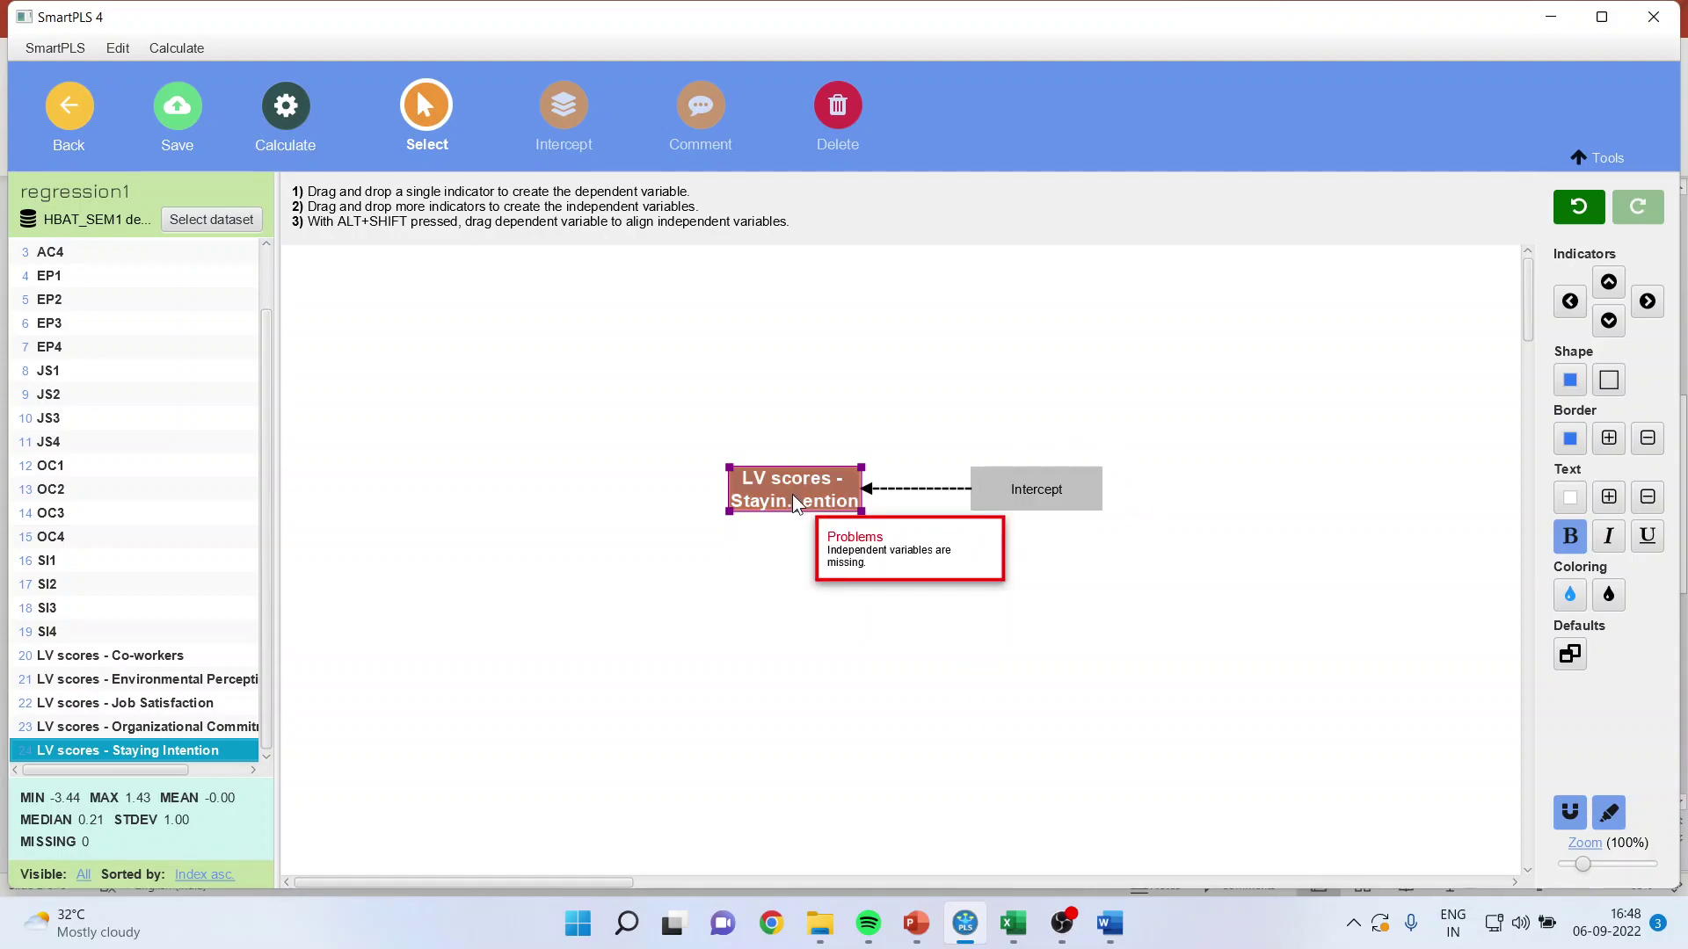
left_click(157, 661)
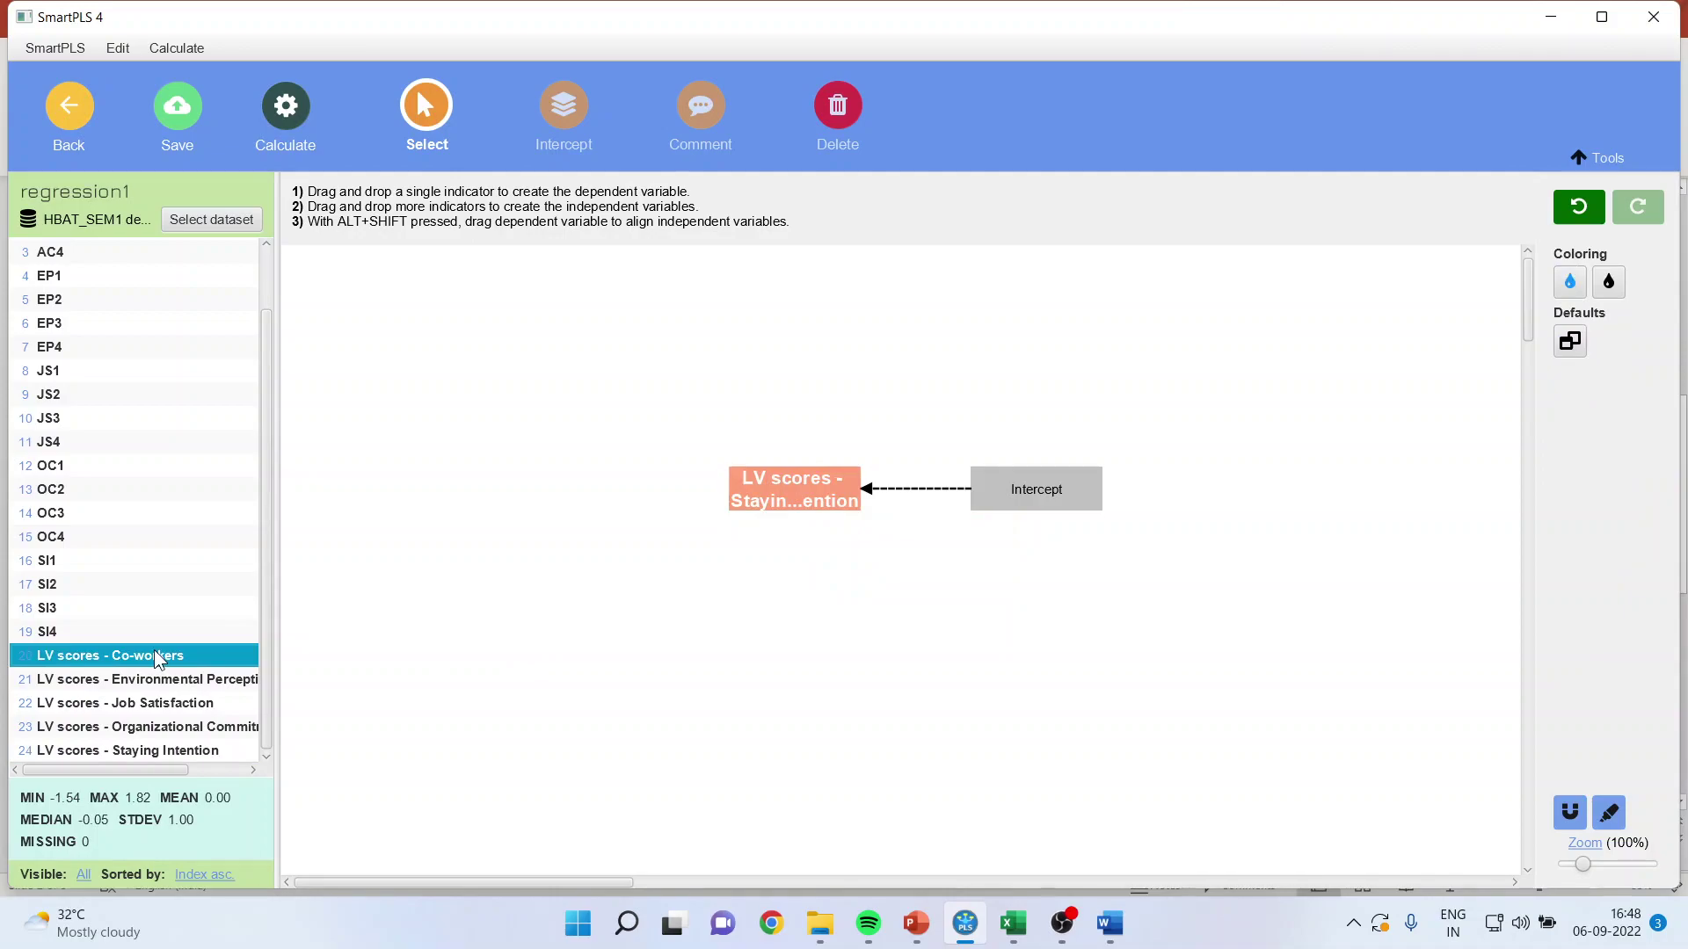
left_click(173, 684, "ctrl")
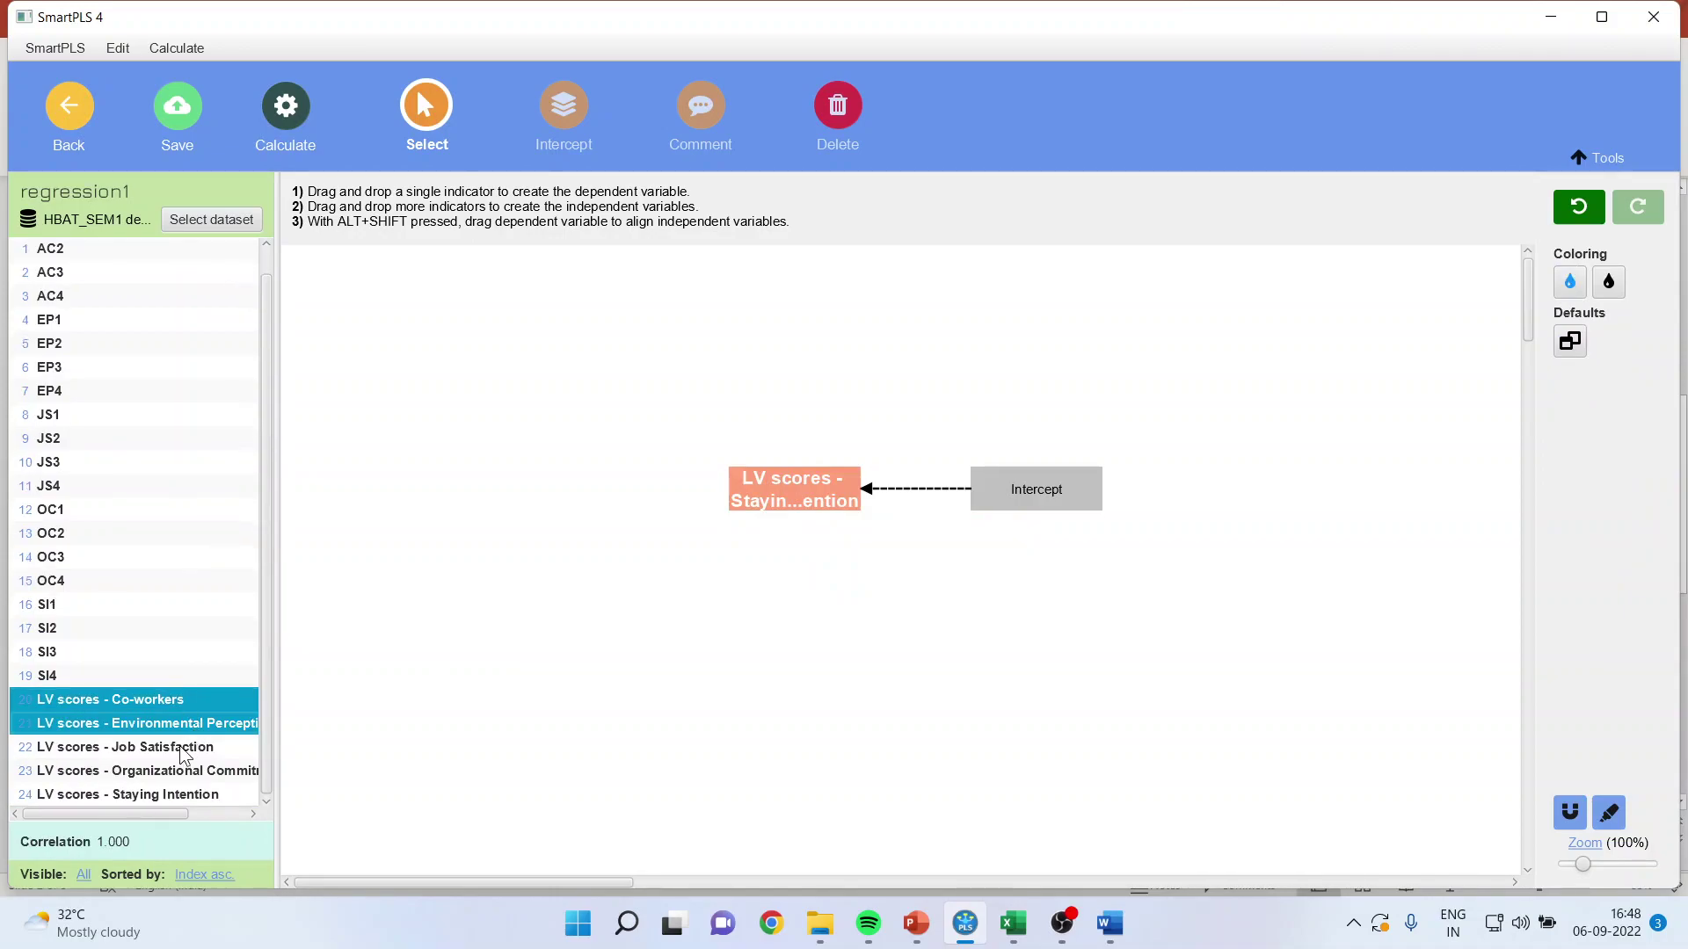
left_click(188, 748, "ctrl")
left_click(223, 789, "ctrl")
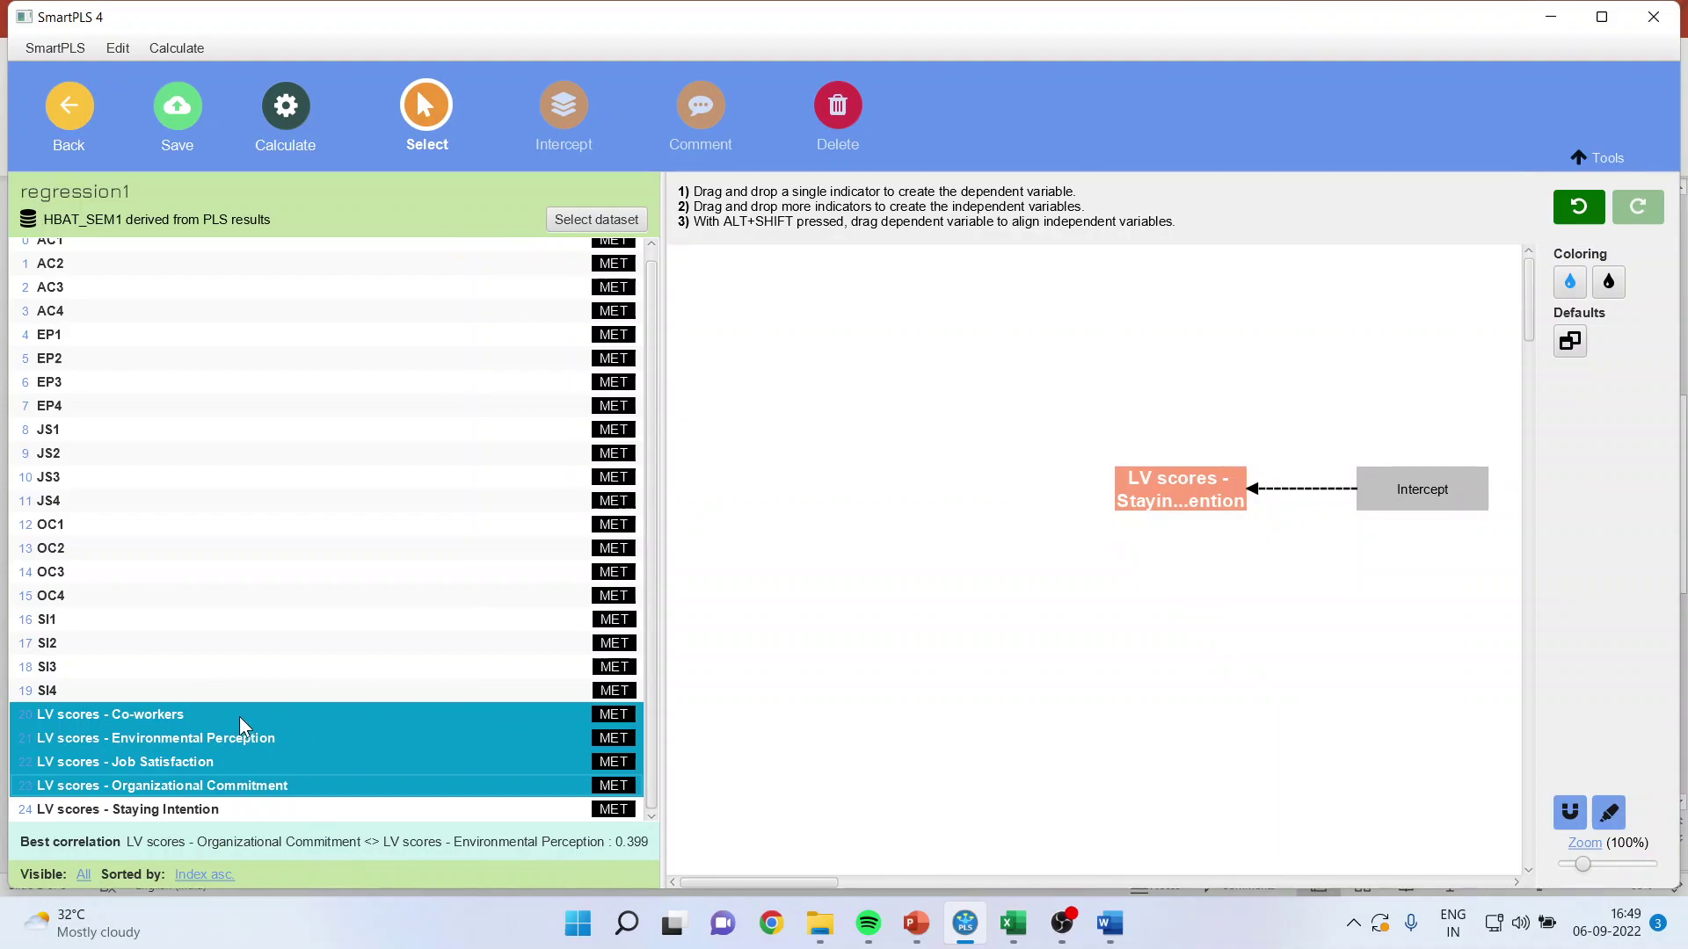
left_click_drag(231, 716, 1169, 494)
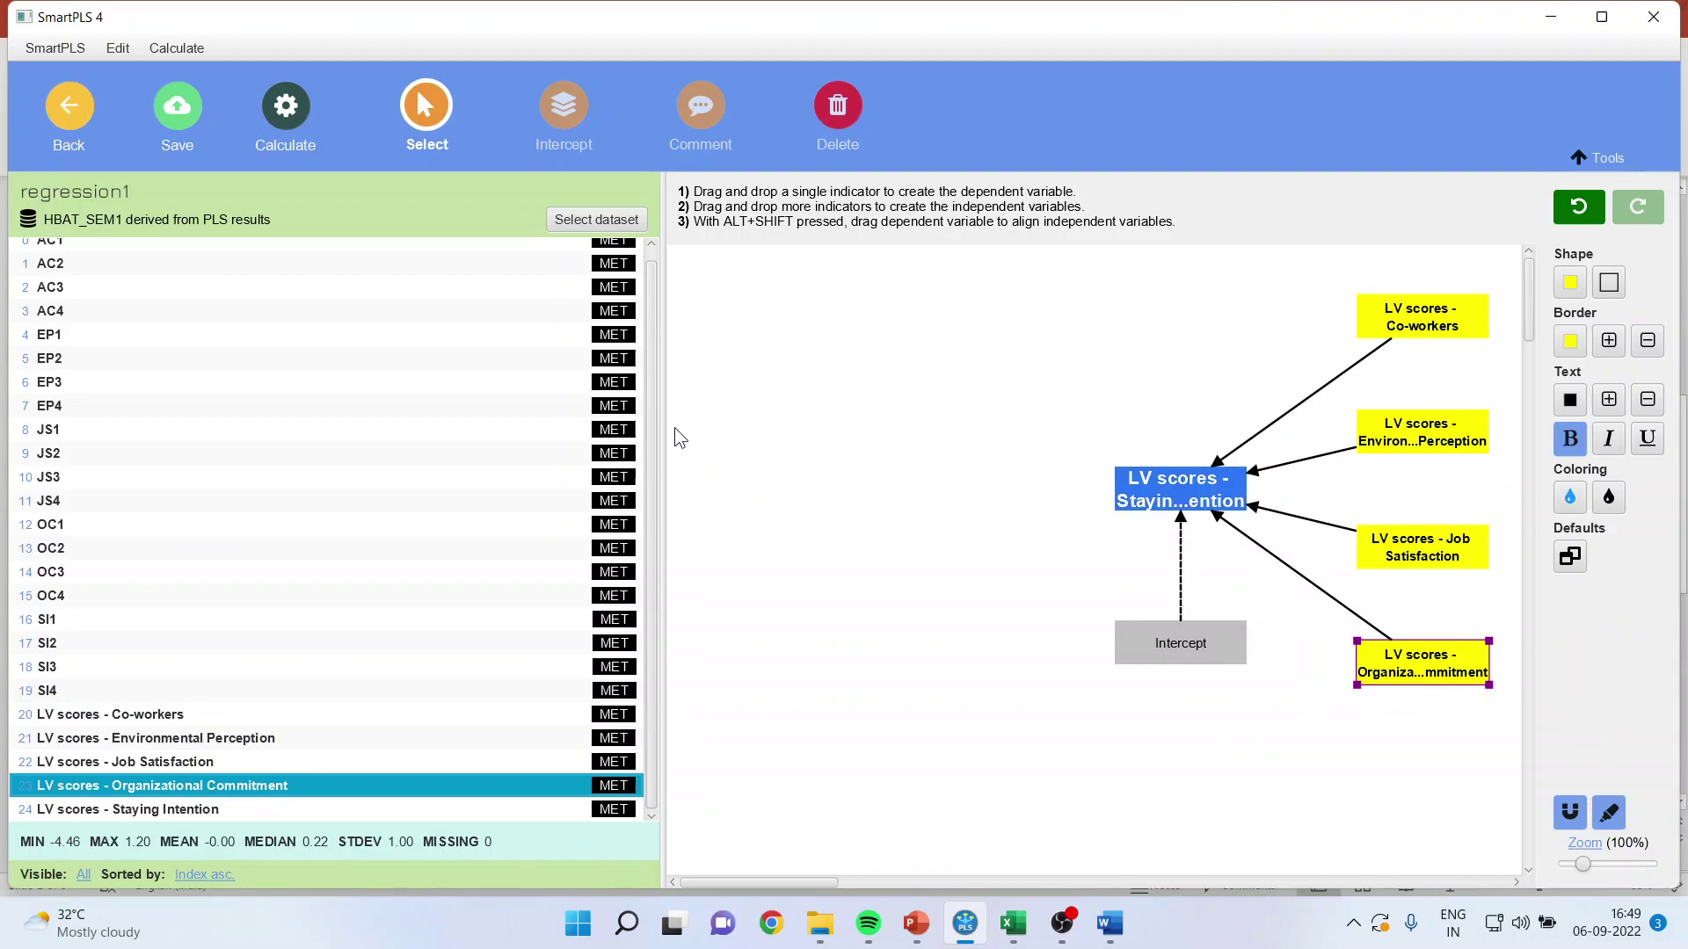
Step: Remove the 'LV scores - ' prefix from the Environmental Perception caption
left_click_drag(658, 424, 337, 428)
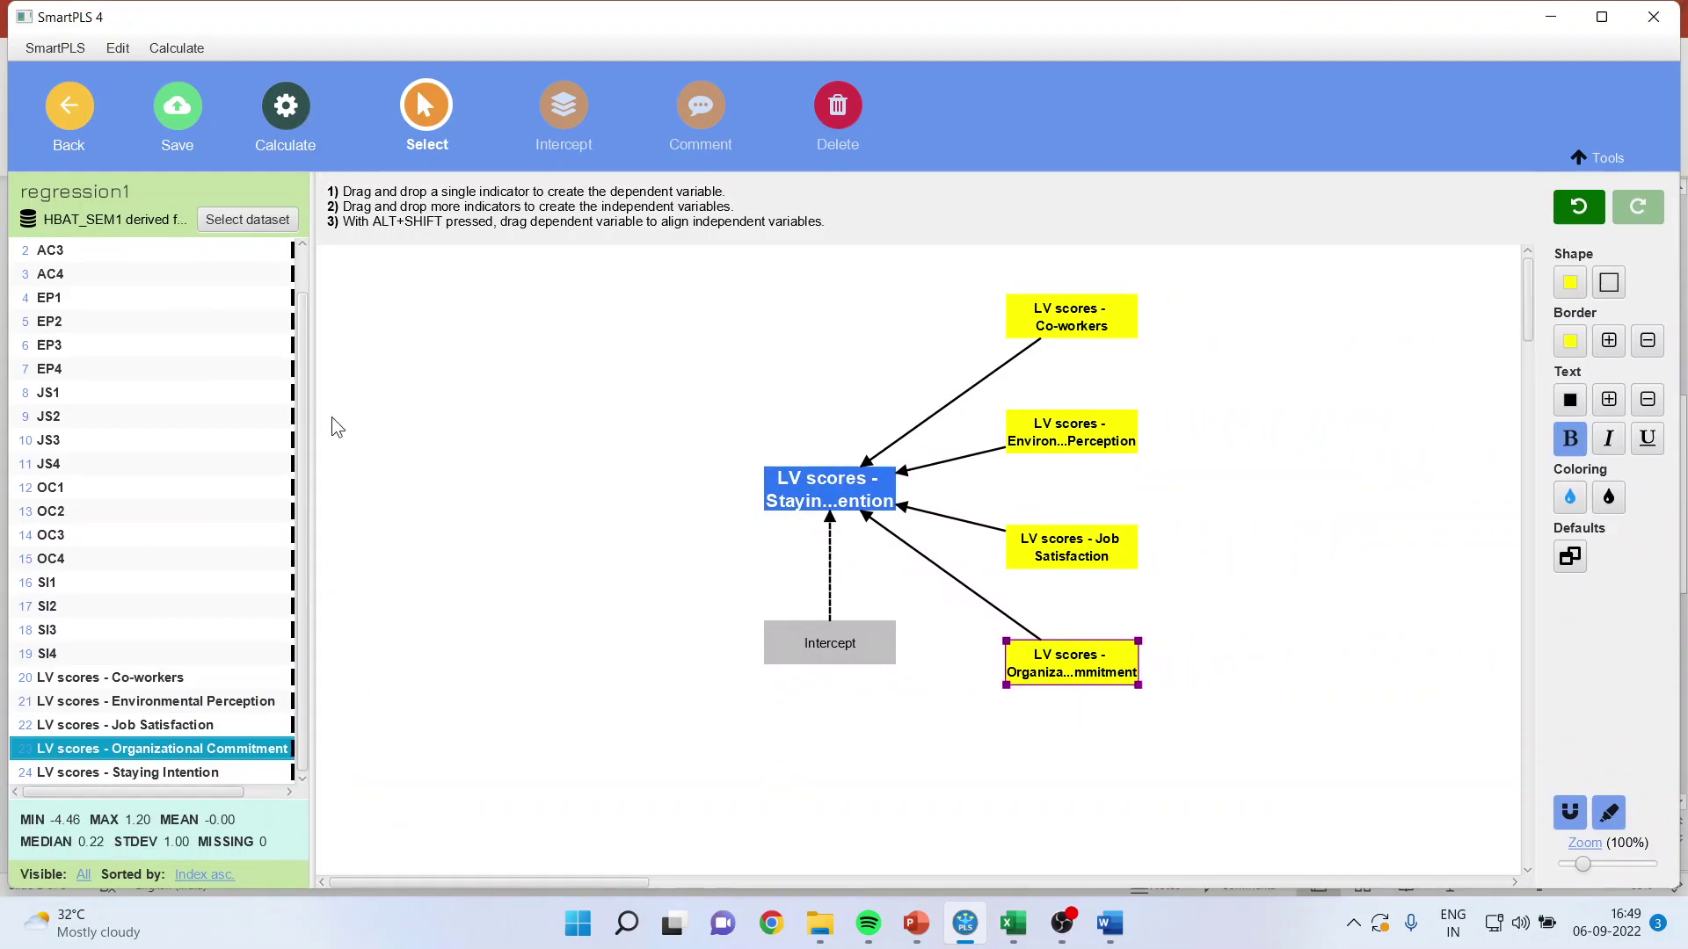
double_click(1085, 318)
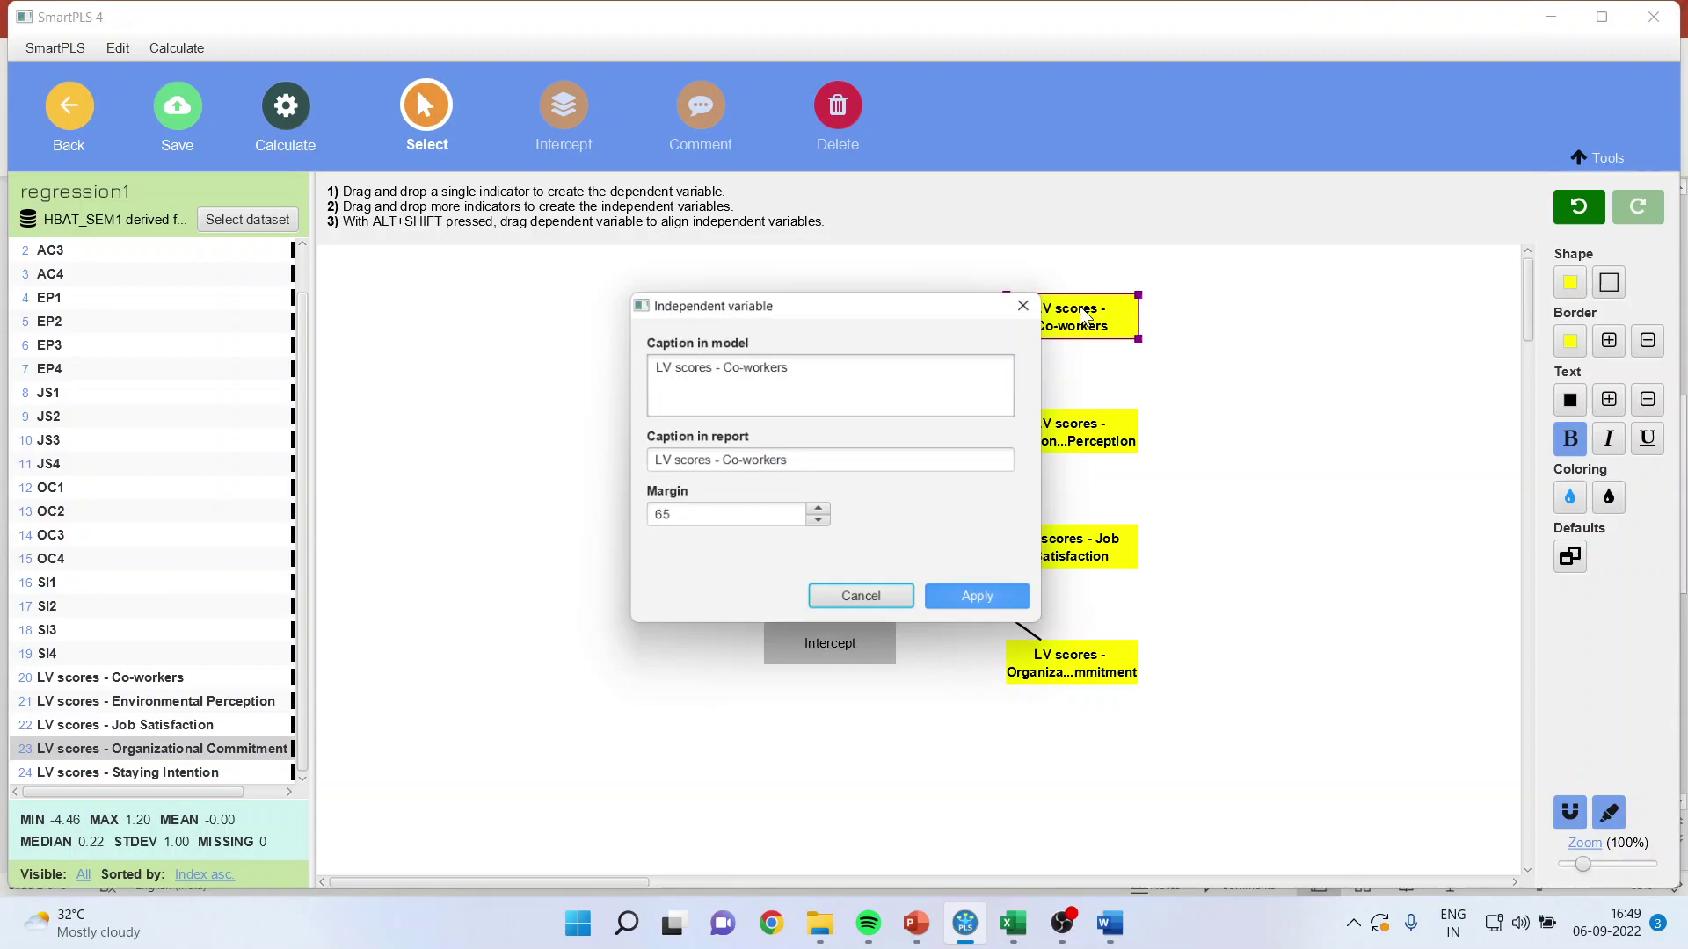
left_click(723, 367)
key("BackSpace")
key("BackSpace")
key("BackSpace")
key("BackSpace")
key("BackSpace")
key("BackSpace")
key("BackSpace")
key("BackSpace")
key("BackSpace")
key("BackSpace")
key("BackSpace")
key("BackSpace")
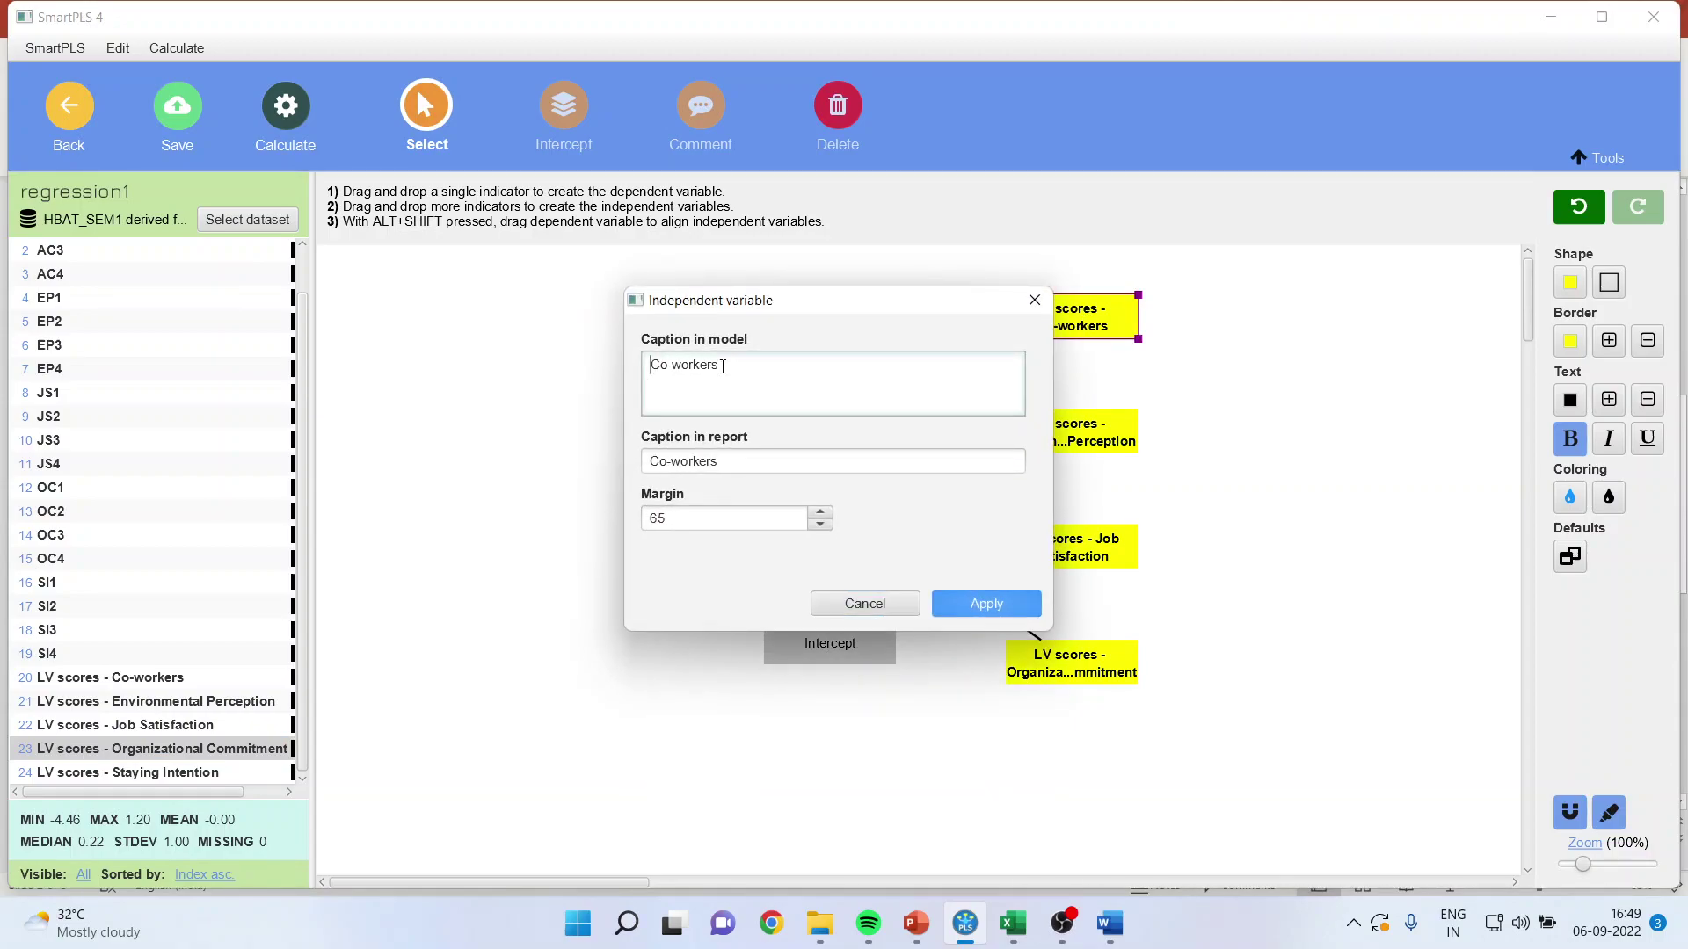
left_click(1033, 300)
left_click(1087, 448)
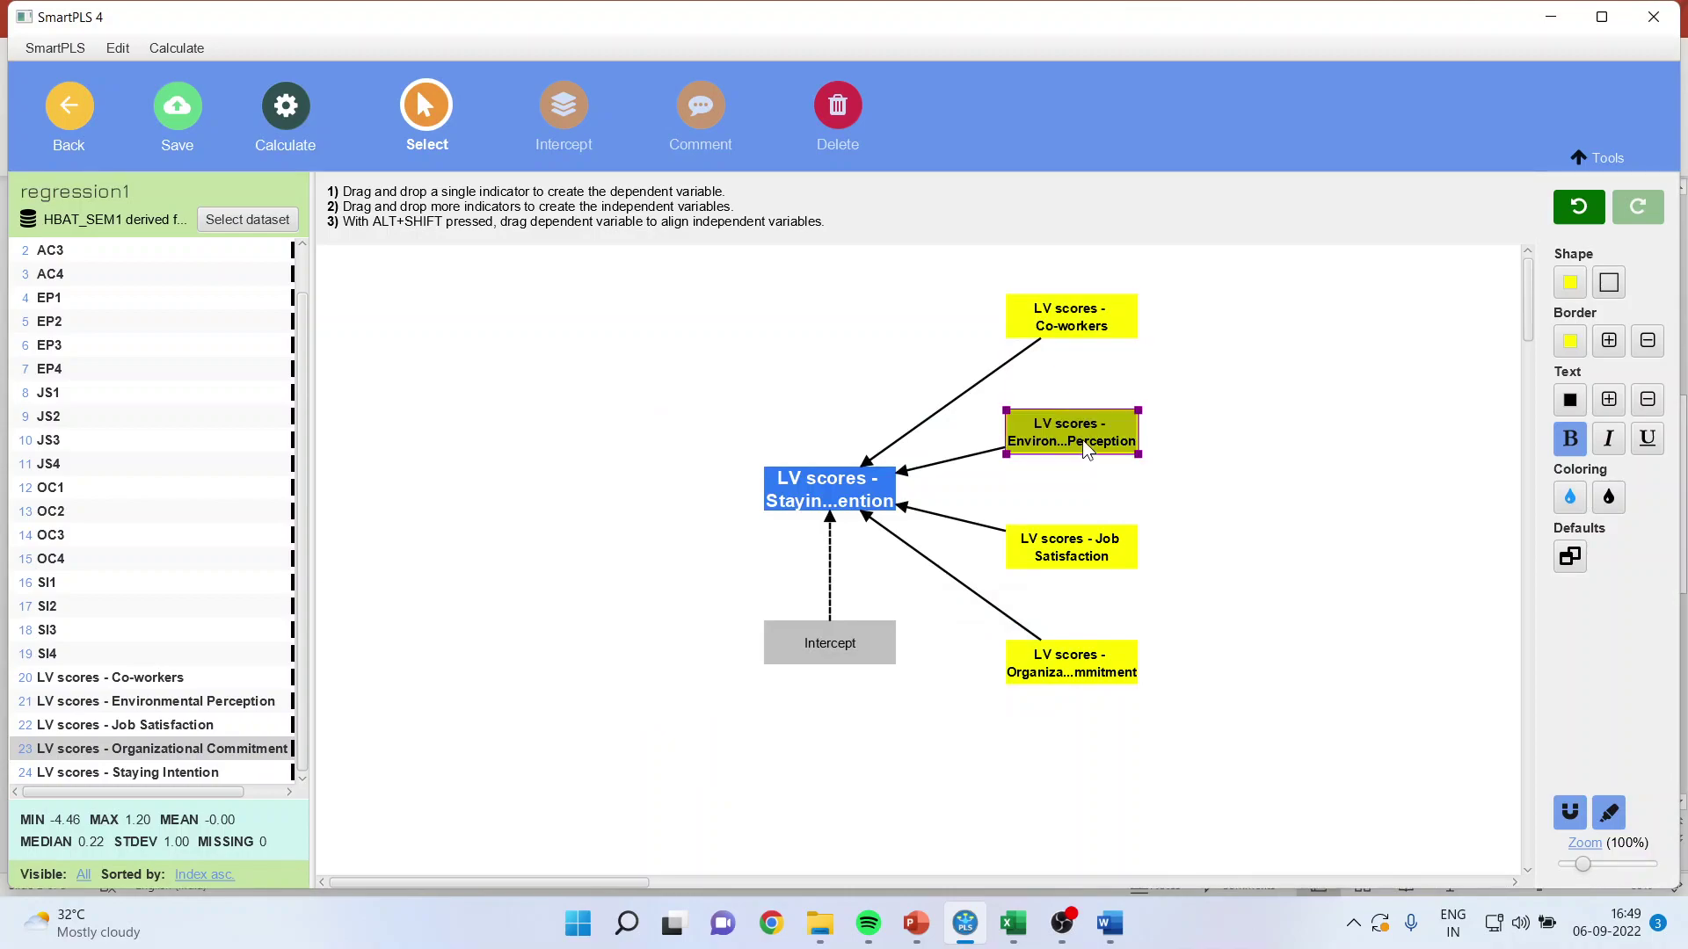
double_click(1087, 449)
left_click(723, 366)
key("BackSpace")
key("BackSpace")
key("BackSpace")
key("BackSpace")
key("BackSpace")
key("BackSpace")
key("BackSpace")
key("BackSpace")
key("BackSpace")
key("BackSpace")
key("BackSpace")
key("BackSpace")
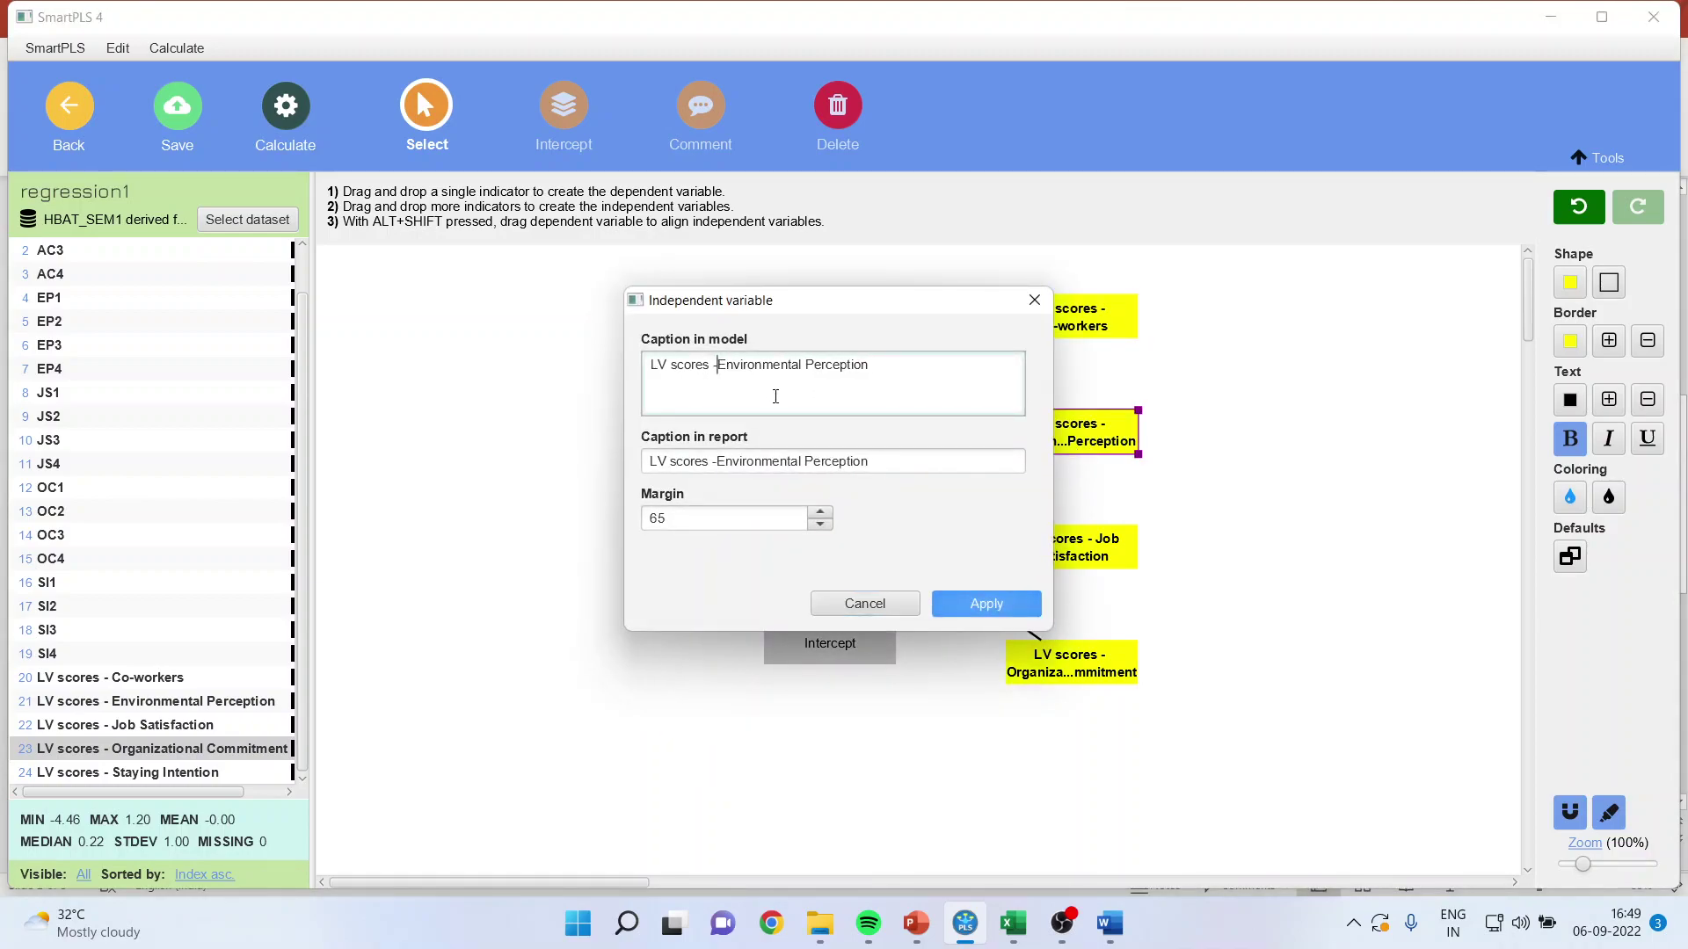
left_click(1033, 299)
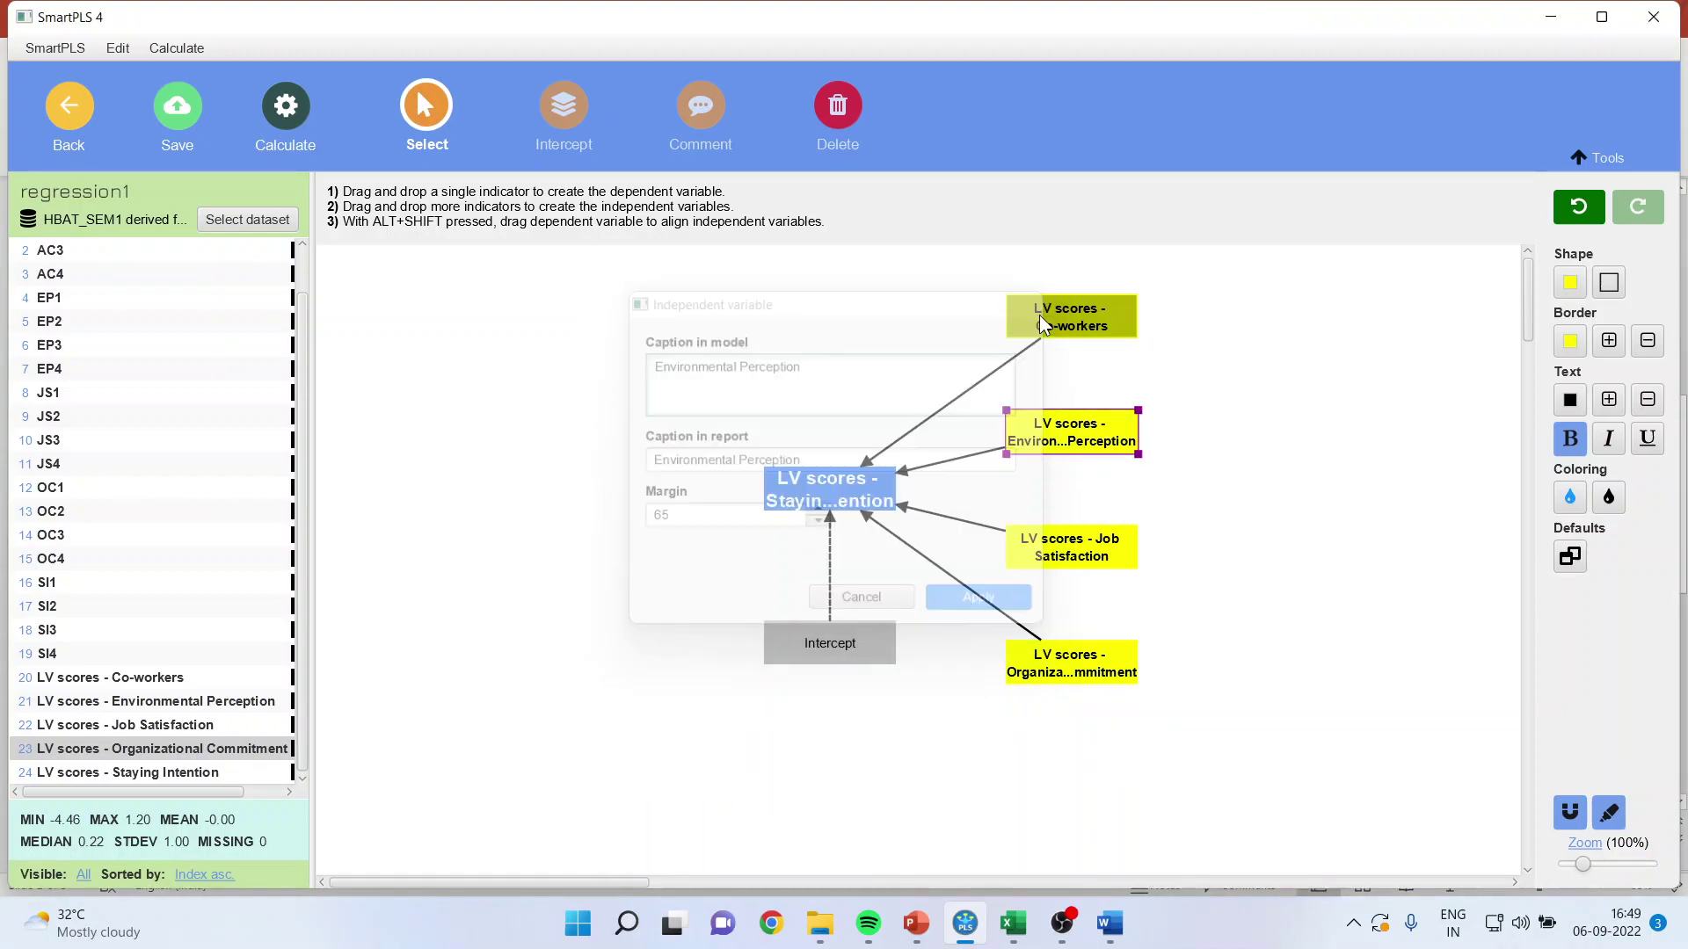
double_click(1068, 448)
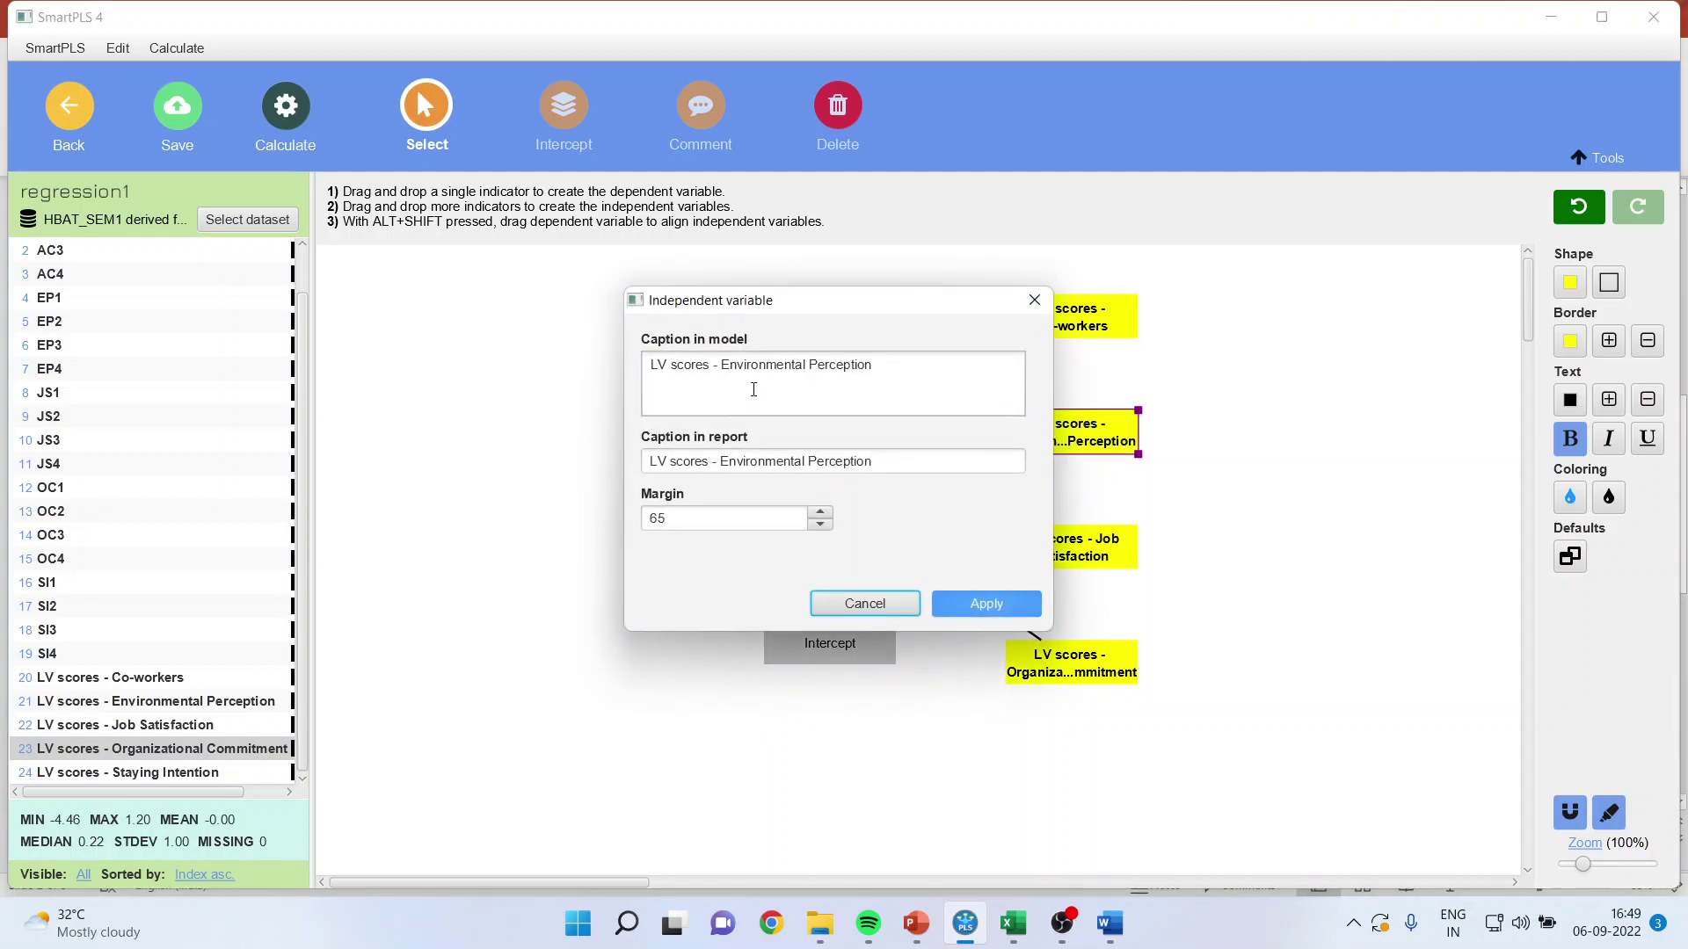
left_click(723, 366)
key("BackSpace")
key("BackSpace")
key("BackSpace")
key("BackSpace")
key("BackSpace")
key("BackSpace")
key("BackSpace")
key("BackSpace")
key("BackSpace")
key("BackSpace")
key("BackSpace")
key("BackSpace")
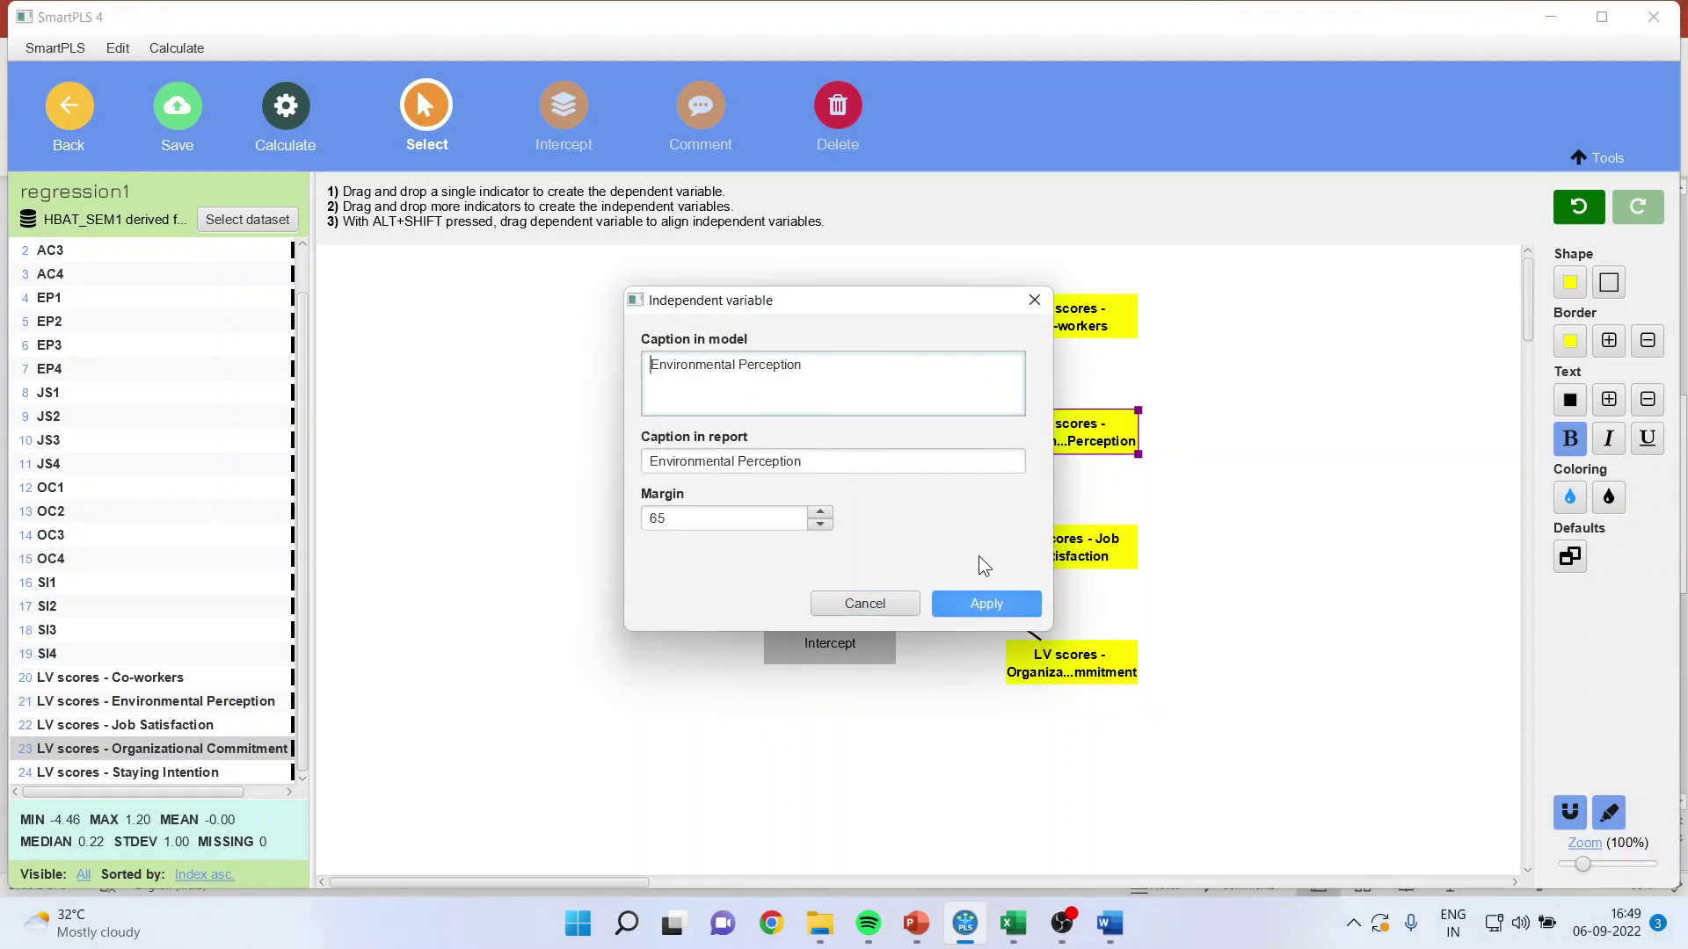
left_click(987, 604)
Step: Shorten the Co-workers and Job Satisfaction captions by deleting 'LV scores - '
double_click(1083, 316)
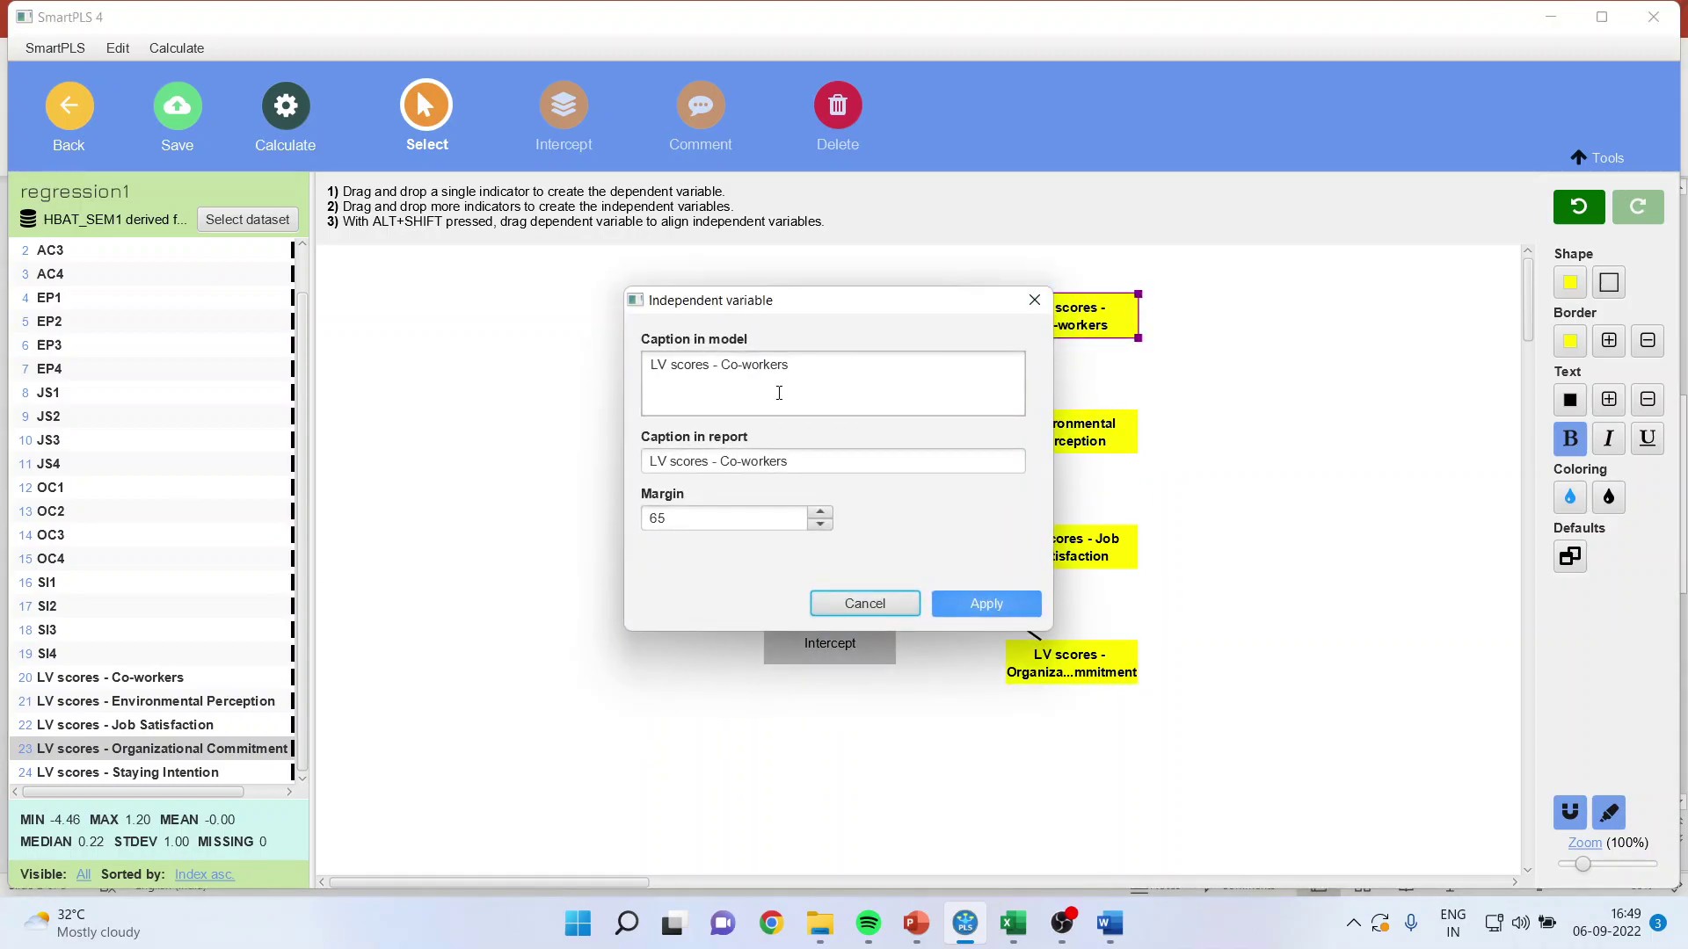
left_click(723, 367)
key("BackSpace")
key("BackSpace")
key("BackSpace")
key("BackSpace")
key("BackSpace")
key("BackSpace")
key("BackSpace")
key("BackSpace")
key("BackSpace")
key("BackSpace")
key("BackSpace")
key("BackSpace")
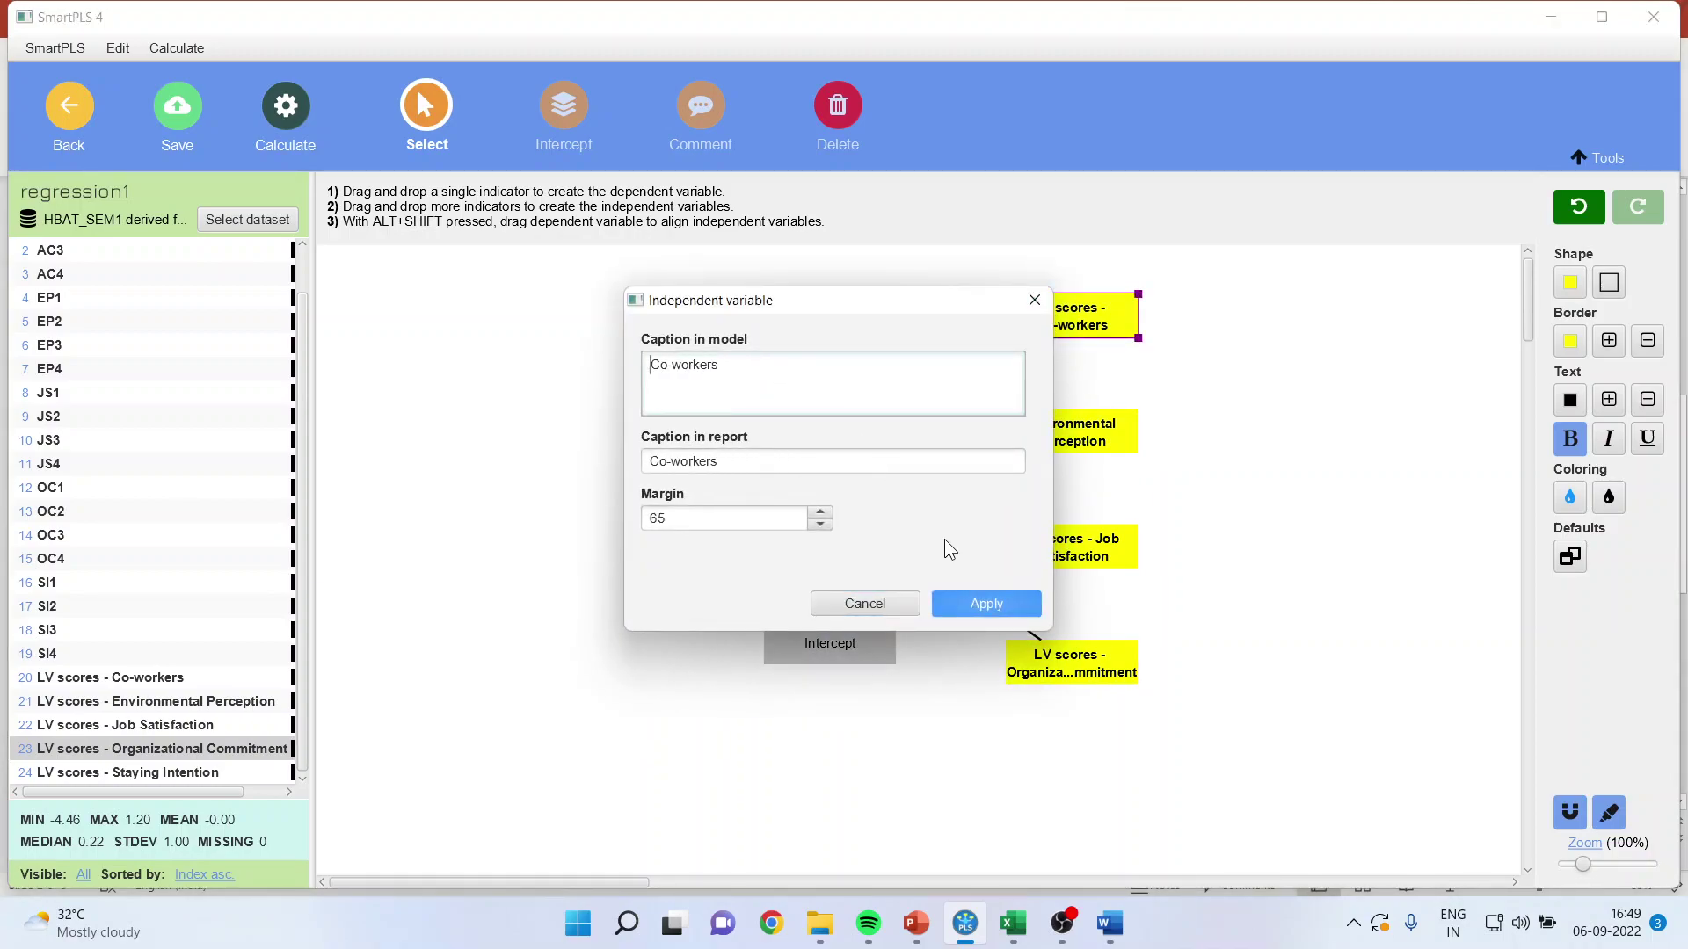
left_click(983, 607)
double_click(1077, 547)
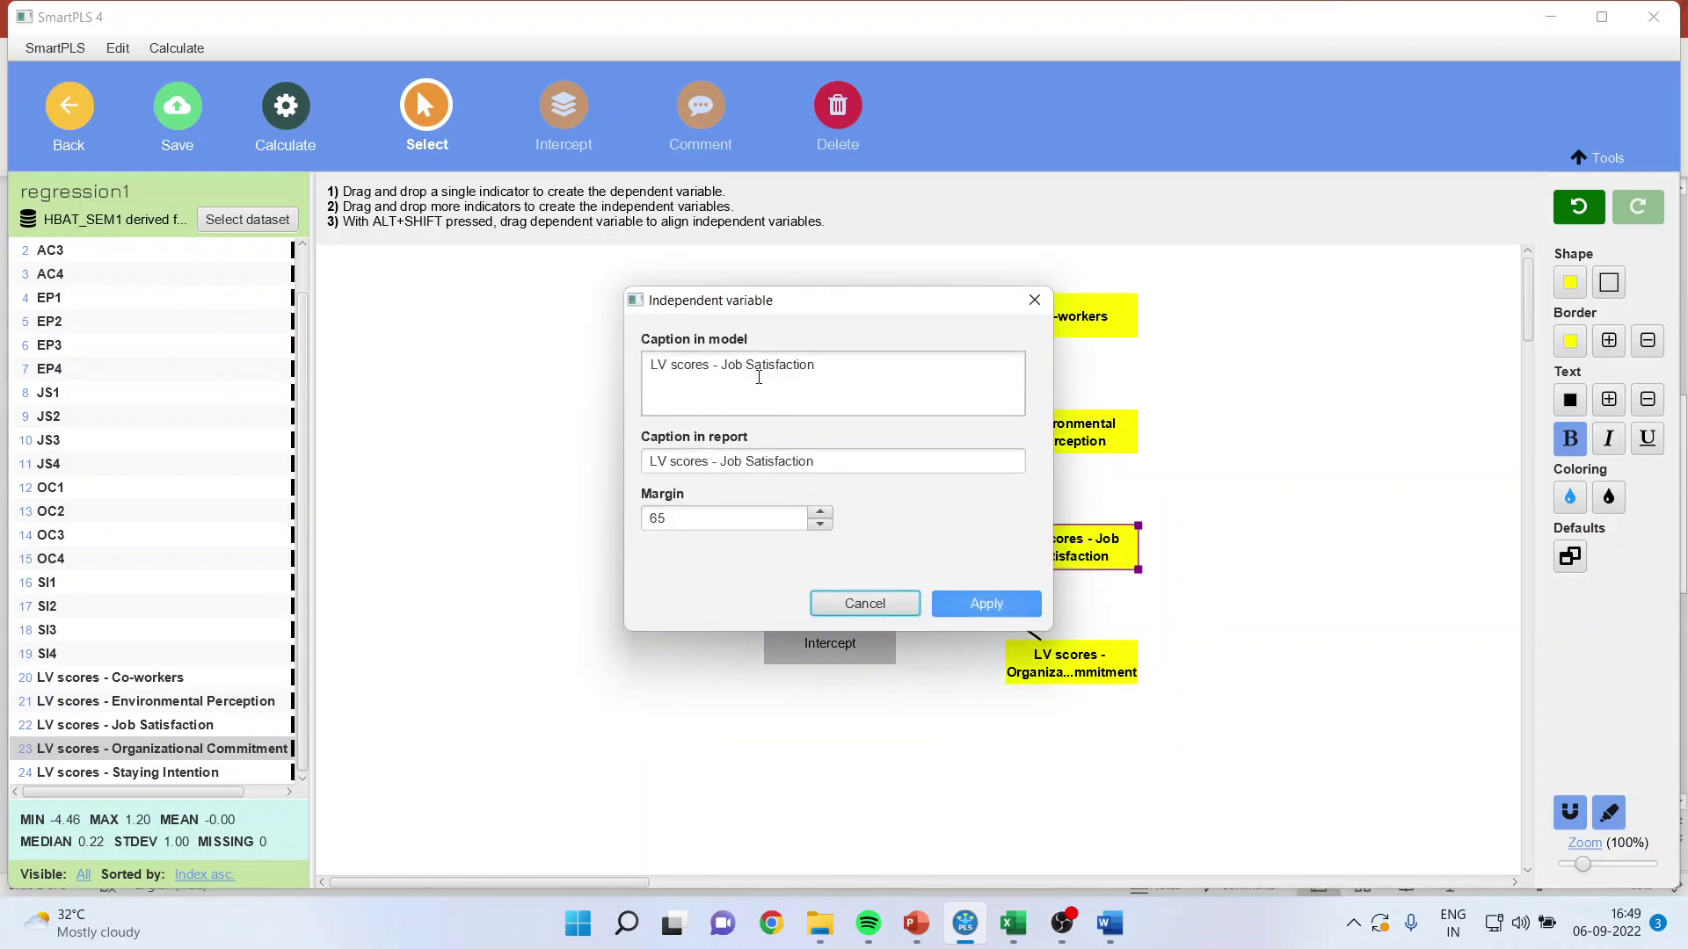
left_click(724, 365)
key("BackSpace")
key("BackSpace")
key("BackSpace")
key("BackSpace")
key("BackSpace")
key("BackSpace")
key("BackSpace")
key("BackSpace")
key("BackSpace")
key("BackSpace")
key("BackSpace")
key("BackSpace")
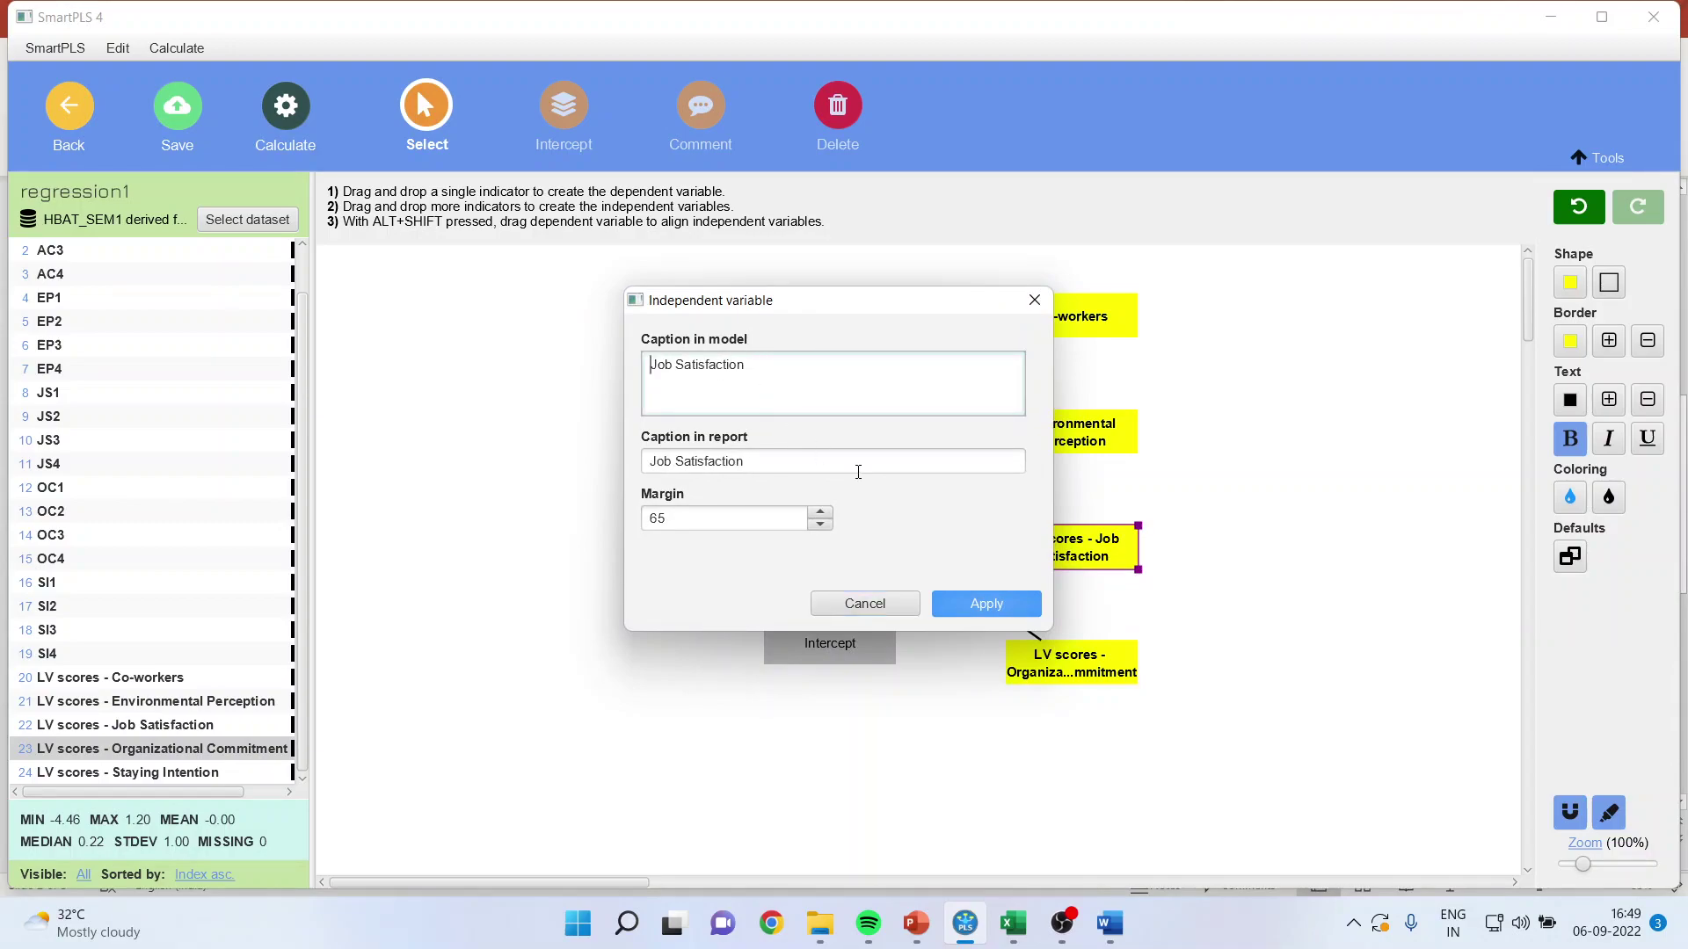
left_click(983, 606)
Step: Drop the 'LV scores - ' prefix from the Organizational Commitment and Staying Intention captions
double_click(1072, 664)
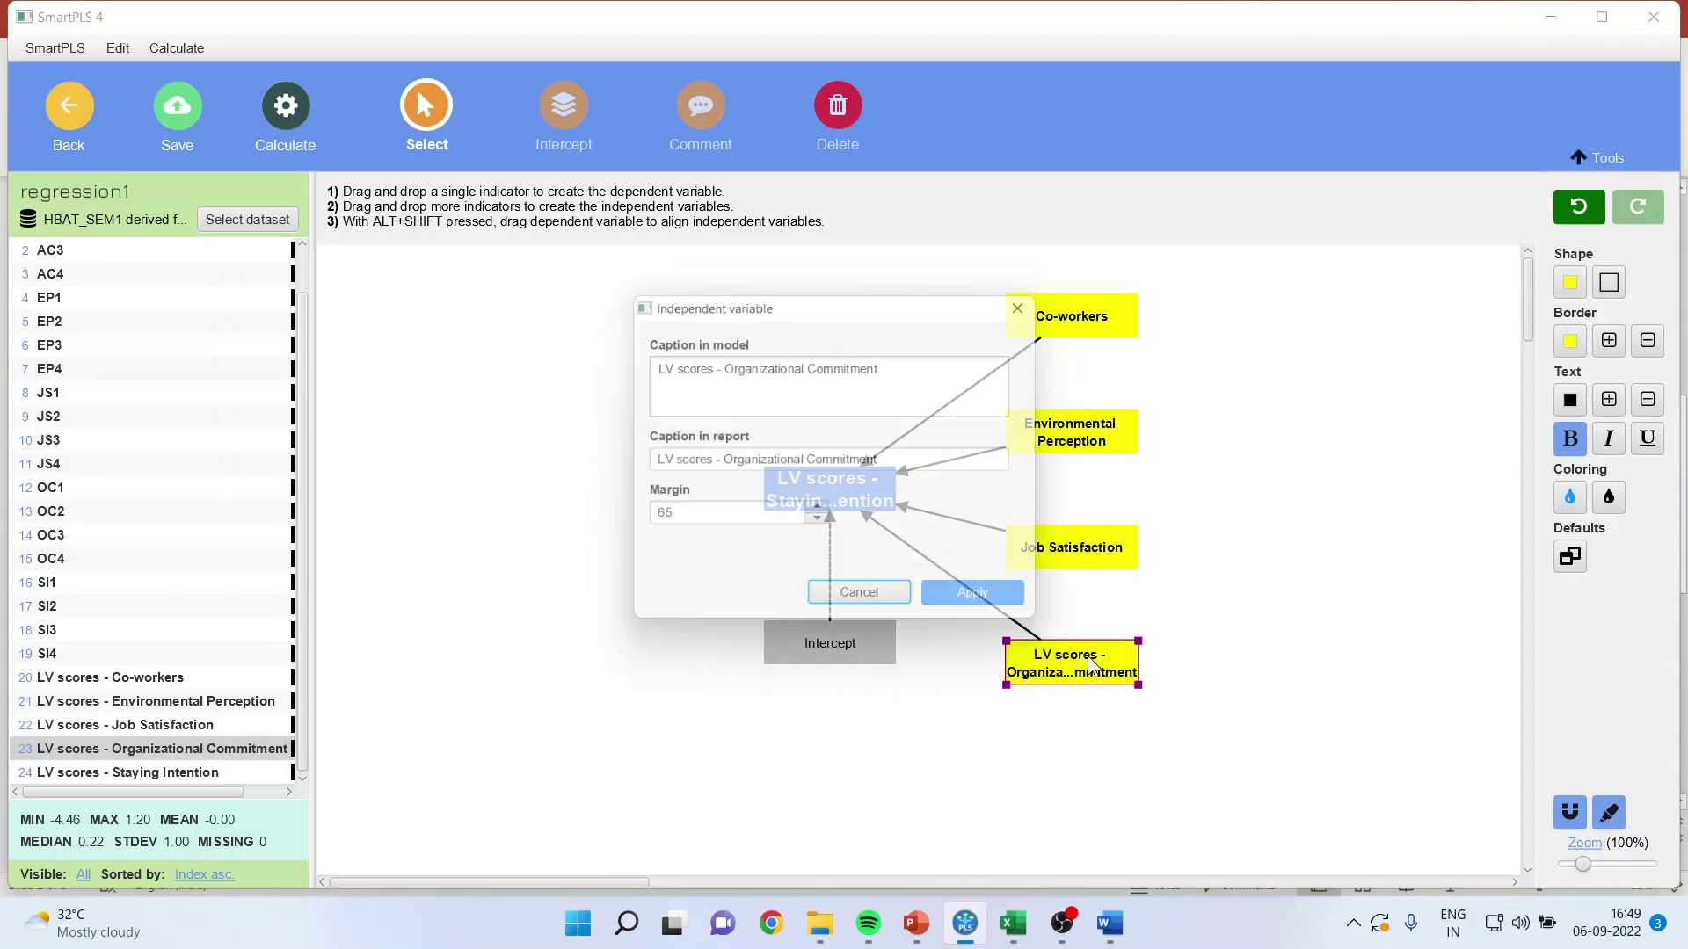
left_click(728, 377)
key("BackSpace")
key("BackSpace")
key("BackSpace")
key("BackSpace")
key("BackSpace")
key("BackSpace")
key("BackSpace")
key("BackSpace")
key("BackSpace")
key("BackSpace")
key("BackSpace")
key("BackSpace")
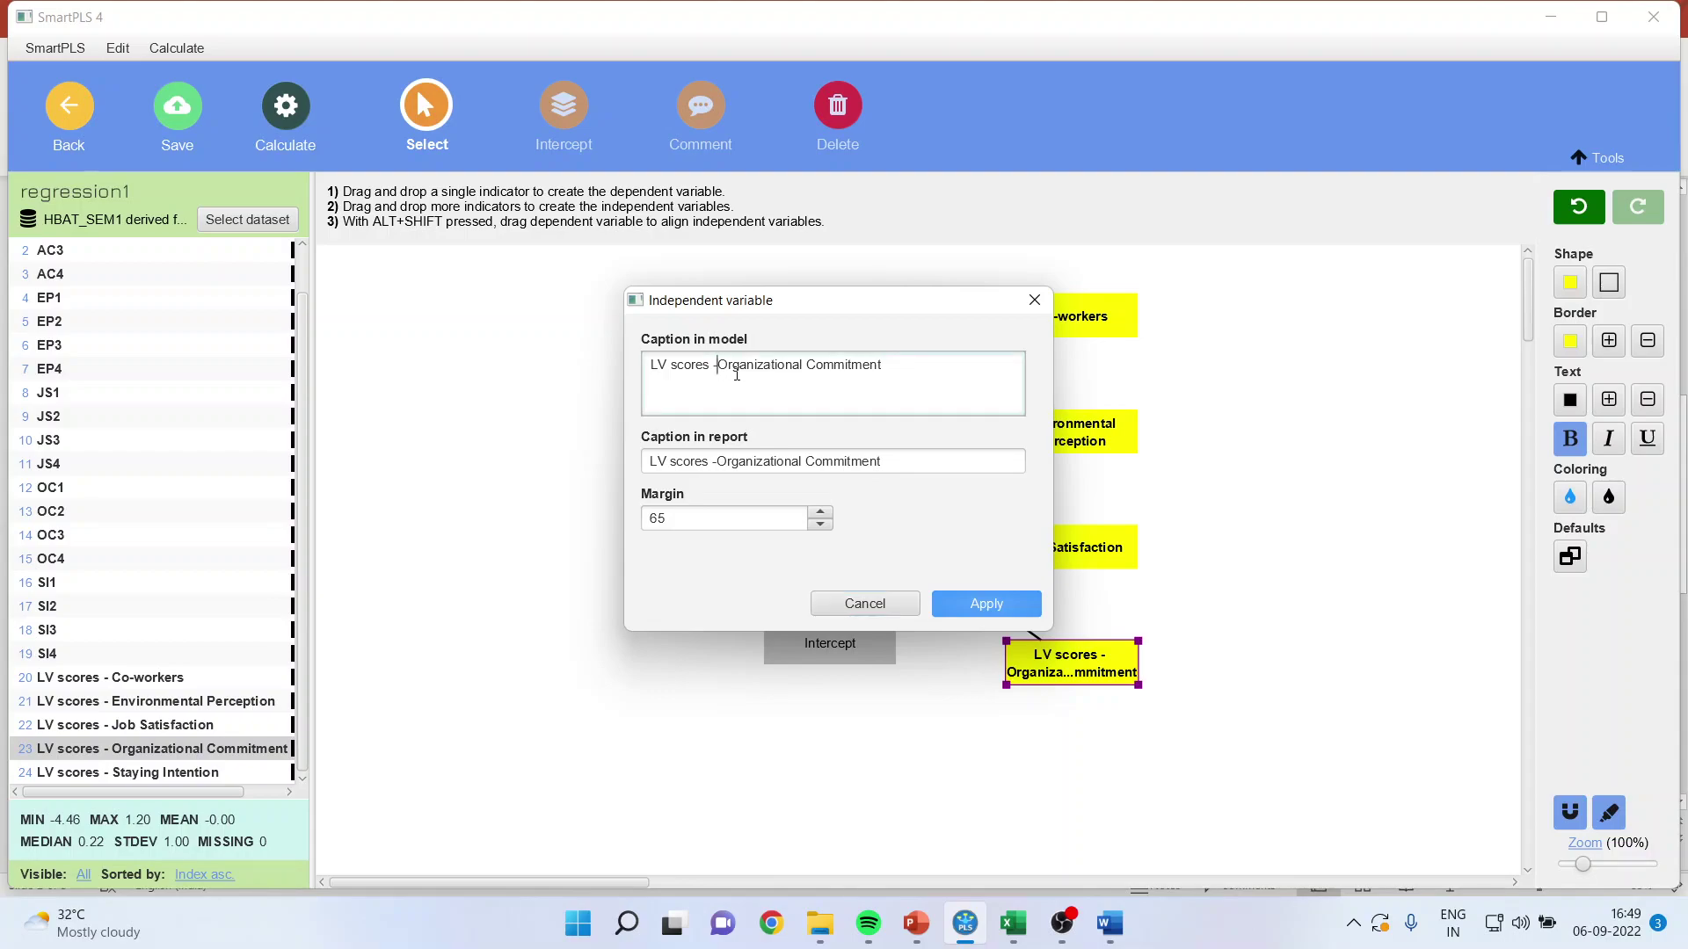
left_click(985, 605)
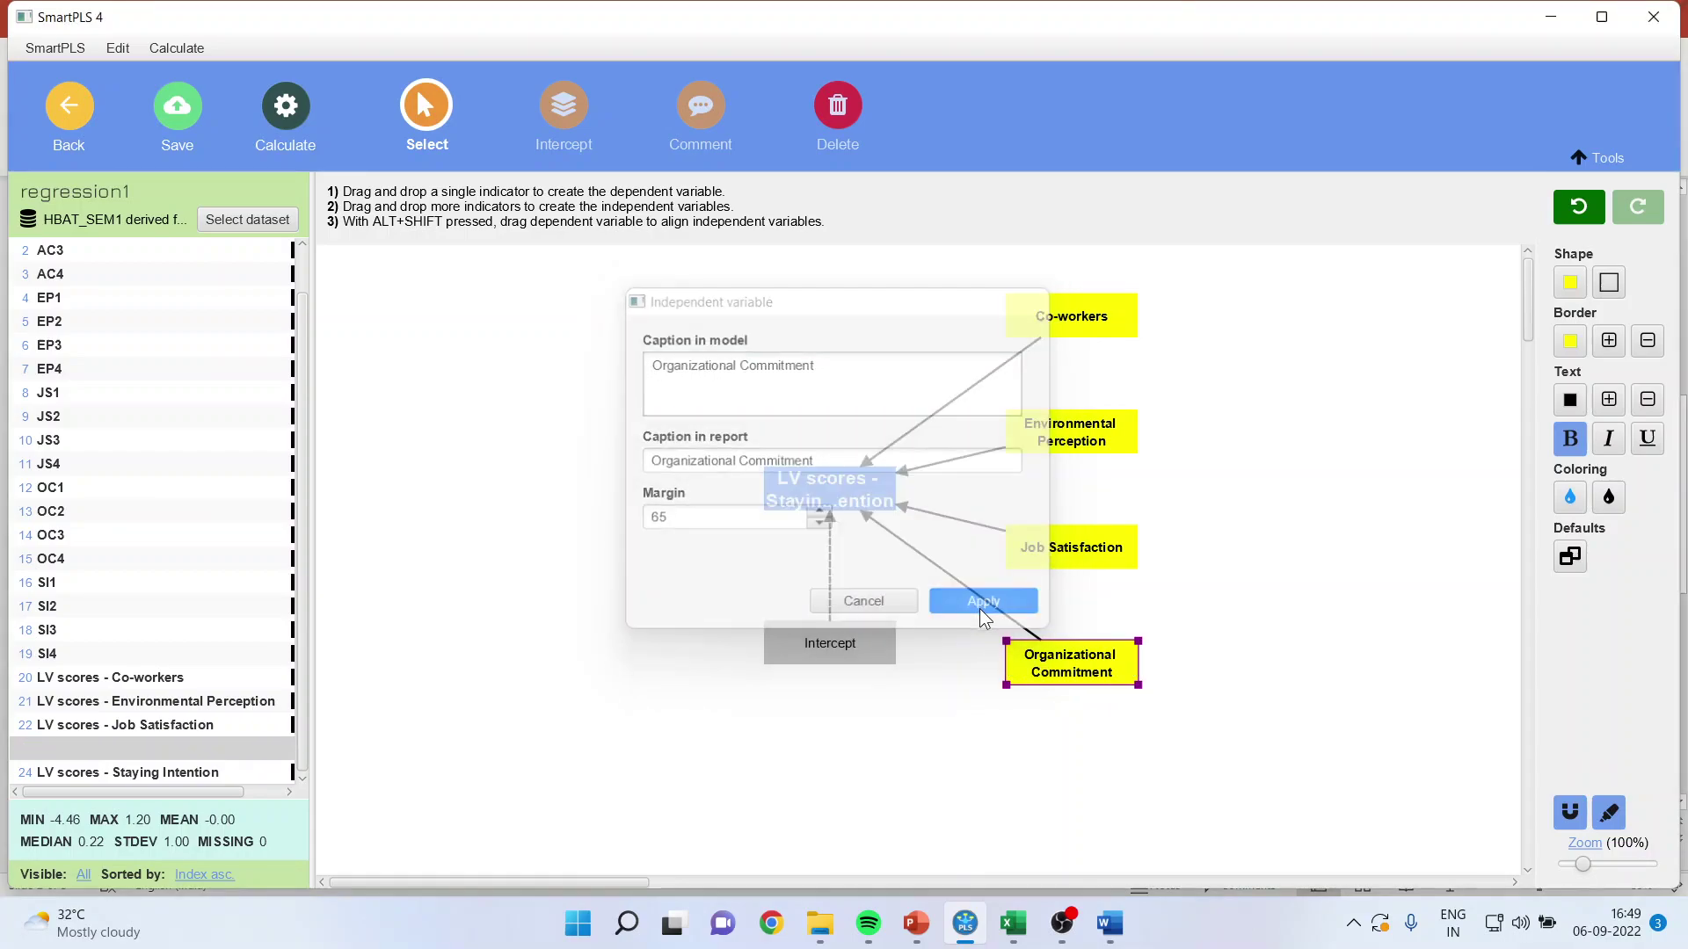
left_click(802, 495)
double_click(802, 495)
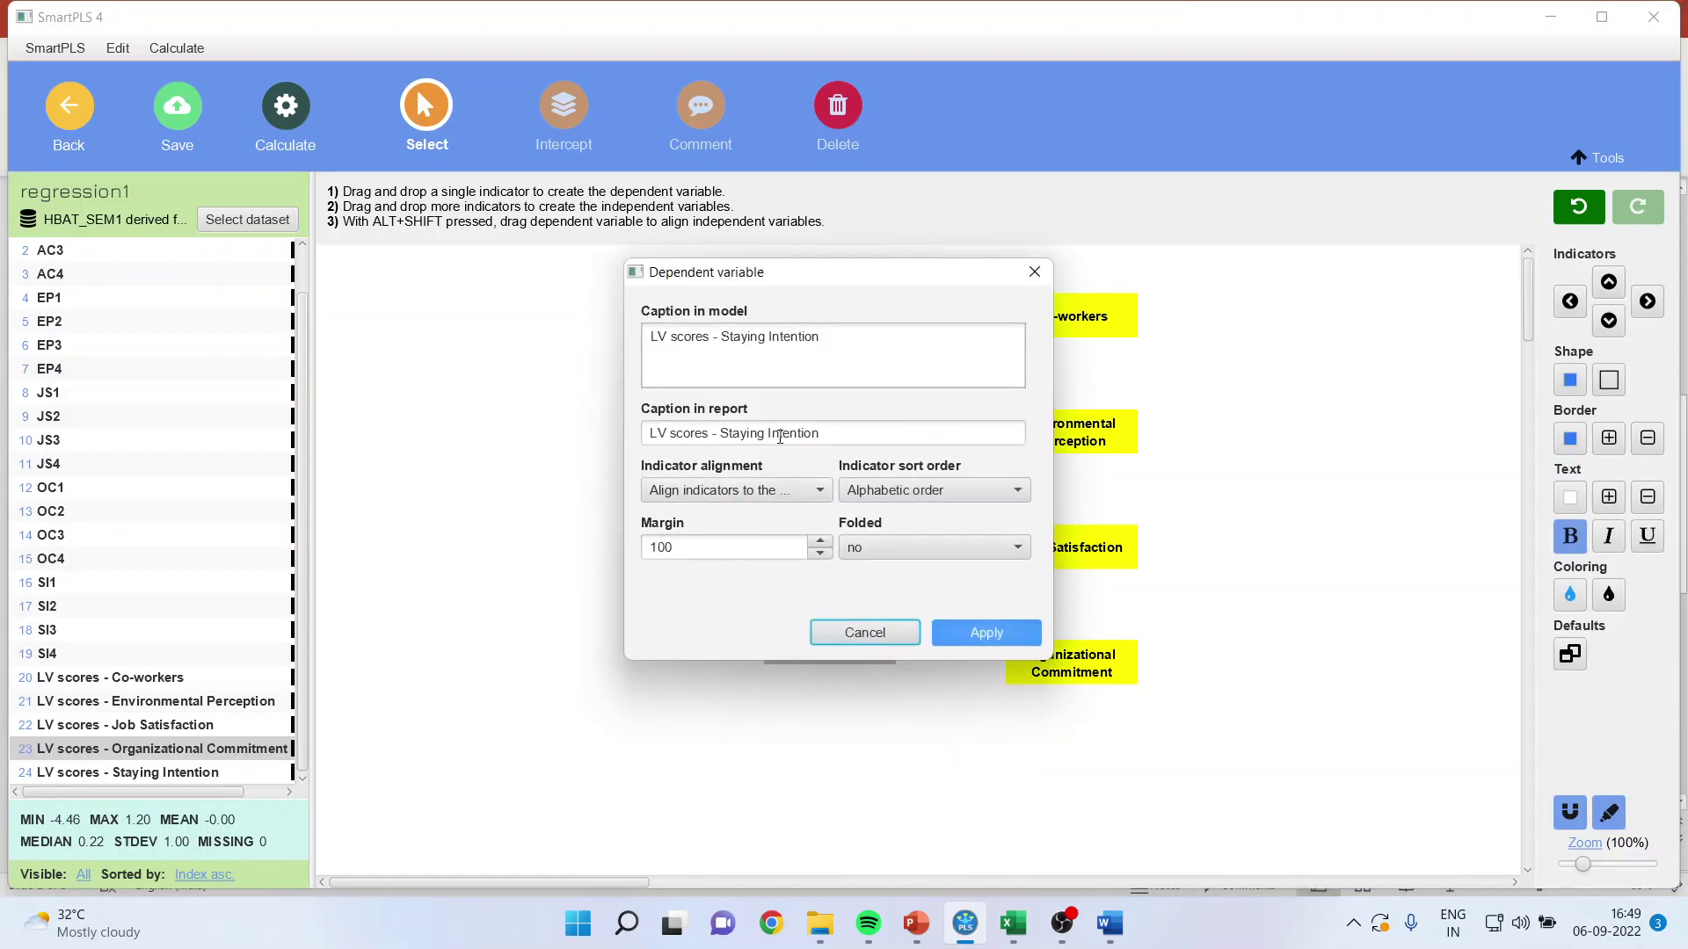
left_click(727, 341)
key("BackSpace")
key("BackSpace")
key("BackSpace")
key("BackSpace")
key("BackSpace")
key("BackSpace")
key("BackSpace")
key("BackSpace")
key("BackSpace")
key("BackSpace")
key("BackSpace")
key("BackSpace")
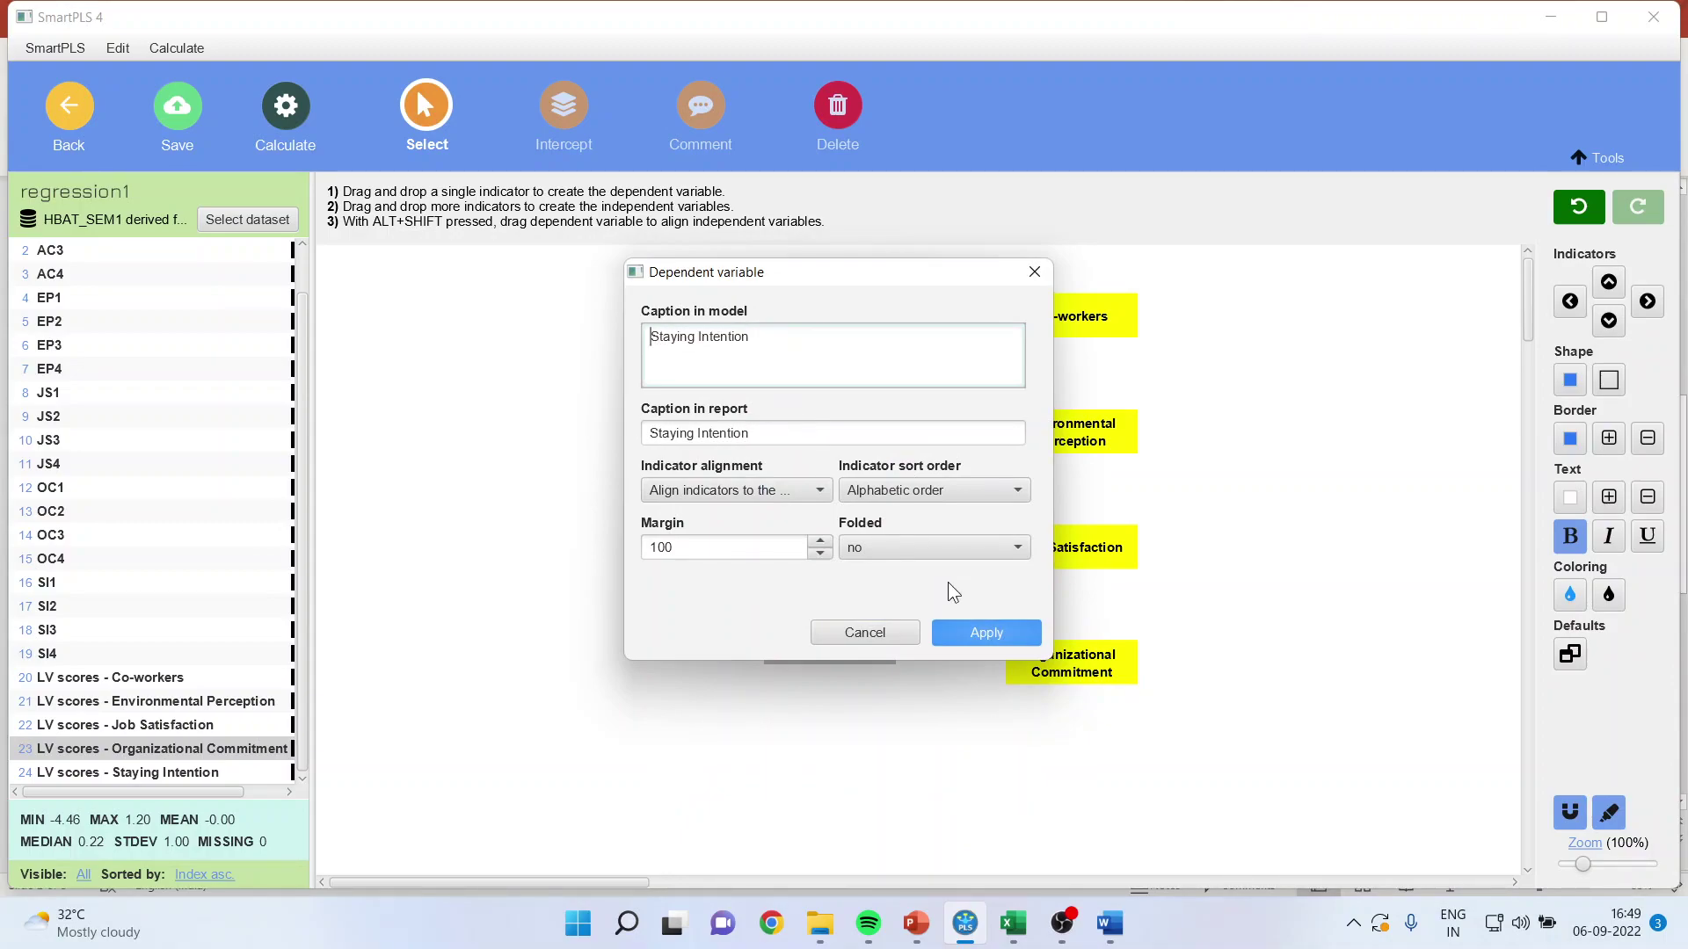
left_click(979, 632)
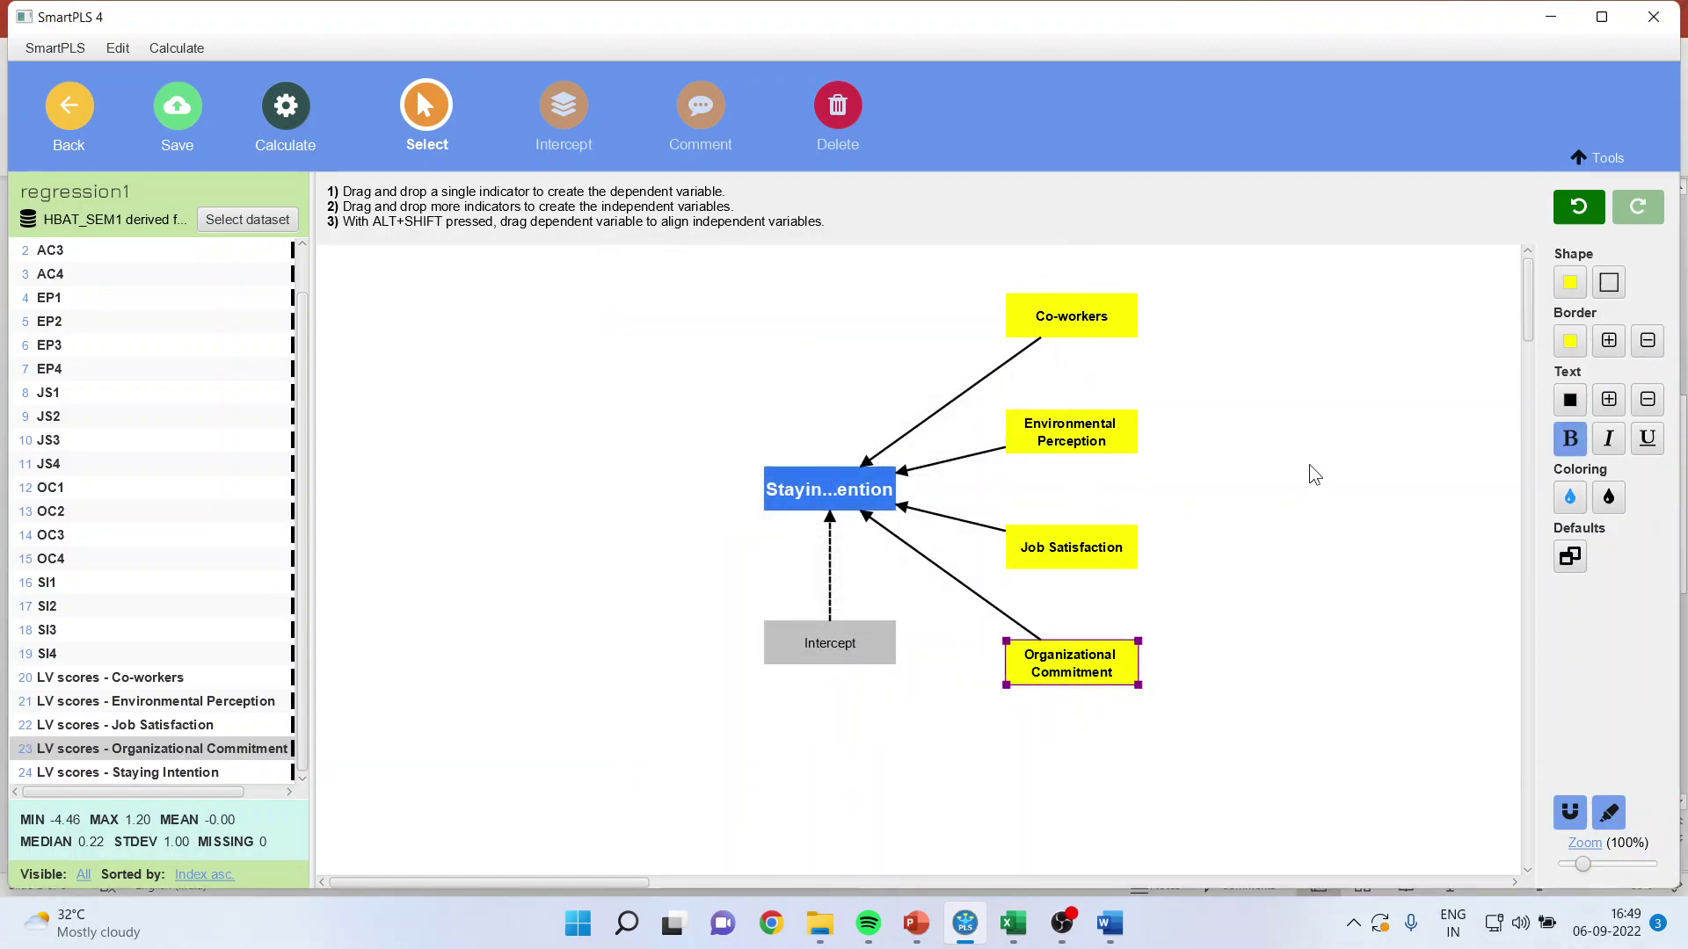
Step: Widen the Staying Intention node, run the regression analysis, and view Summary coefficients
left_click(772, 510)
left_click_drag(772, 514, 701, 526)
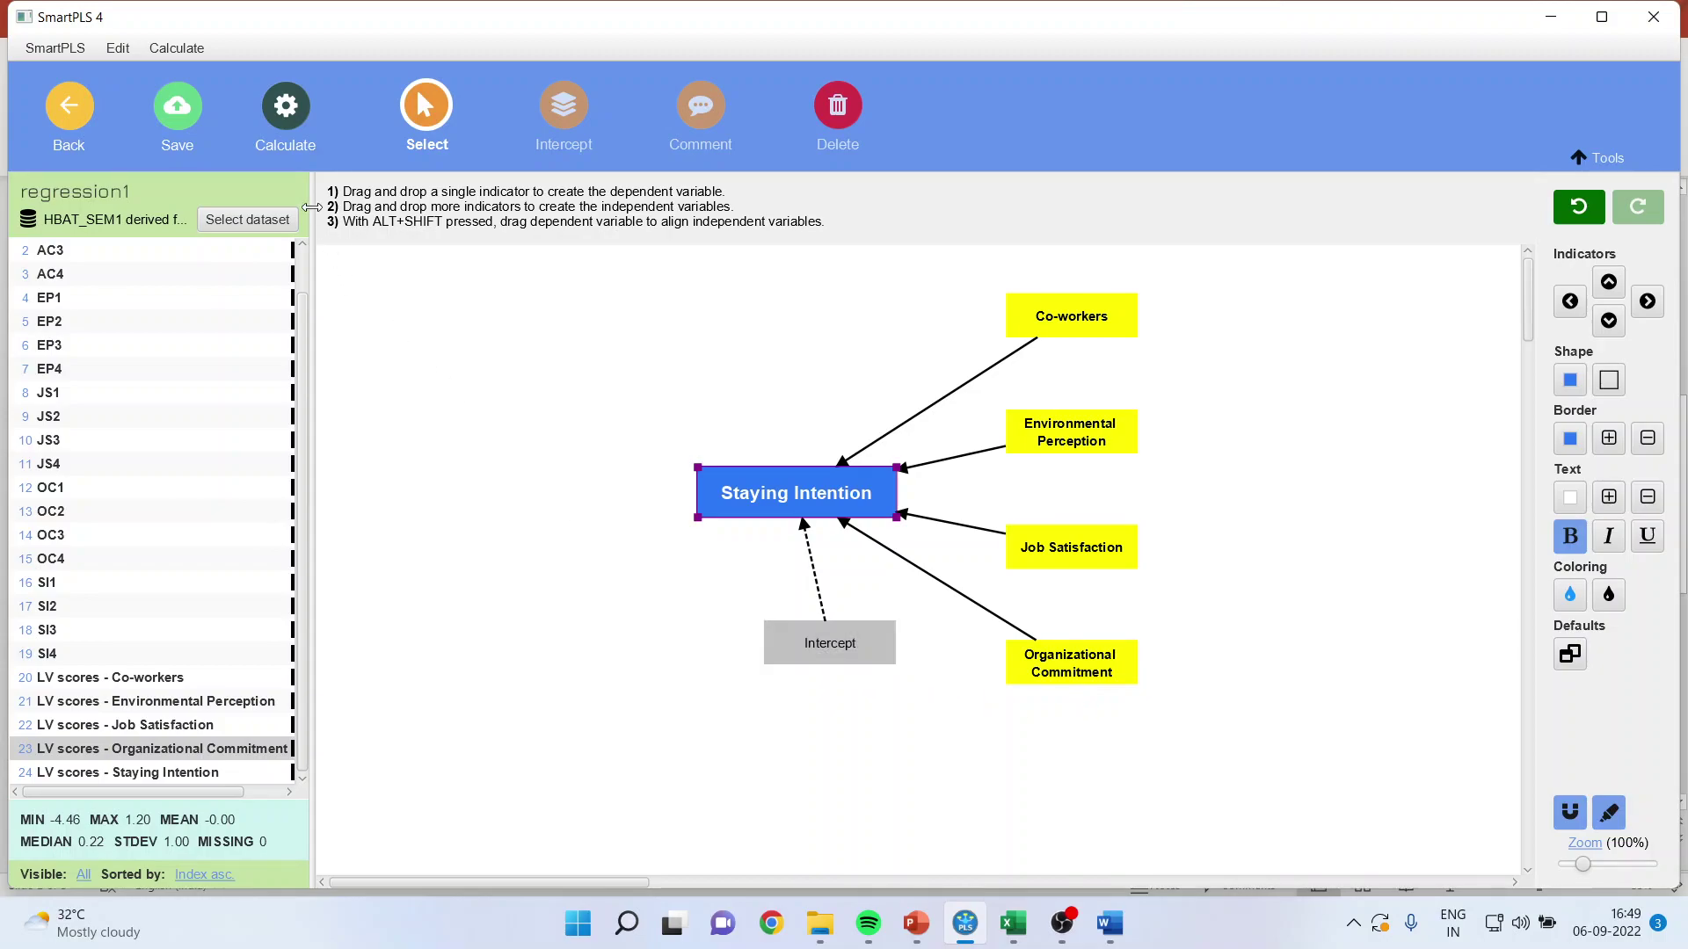
left_click(285, 123)
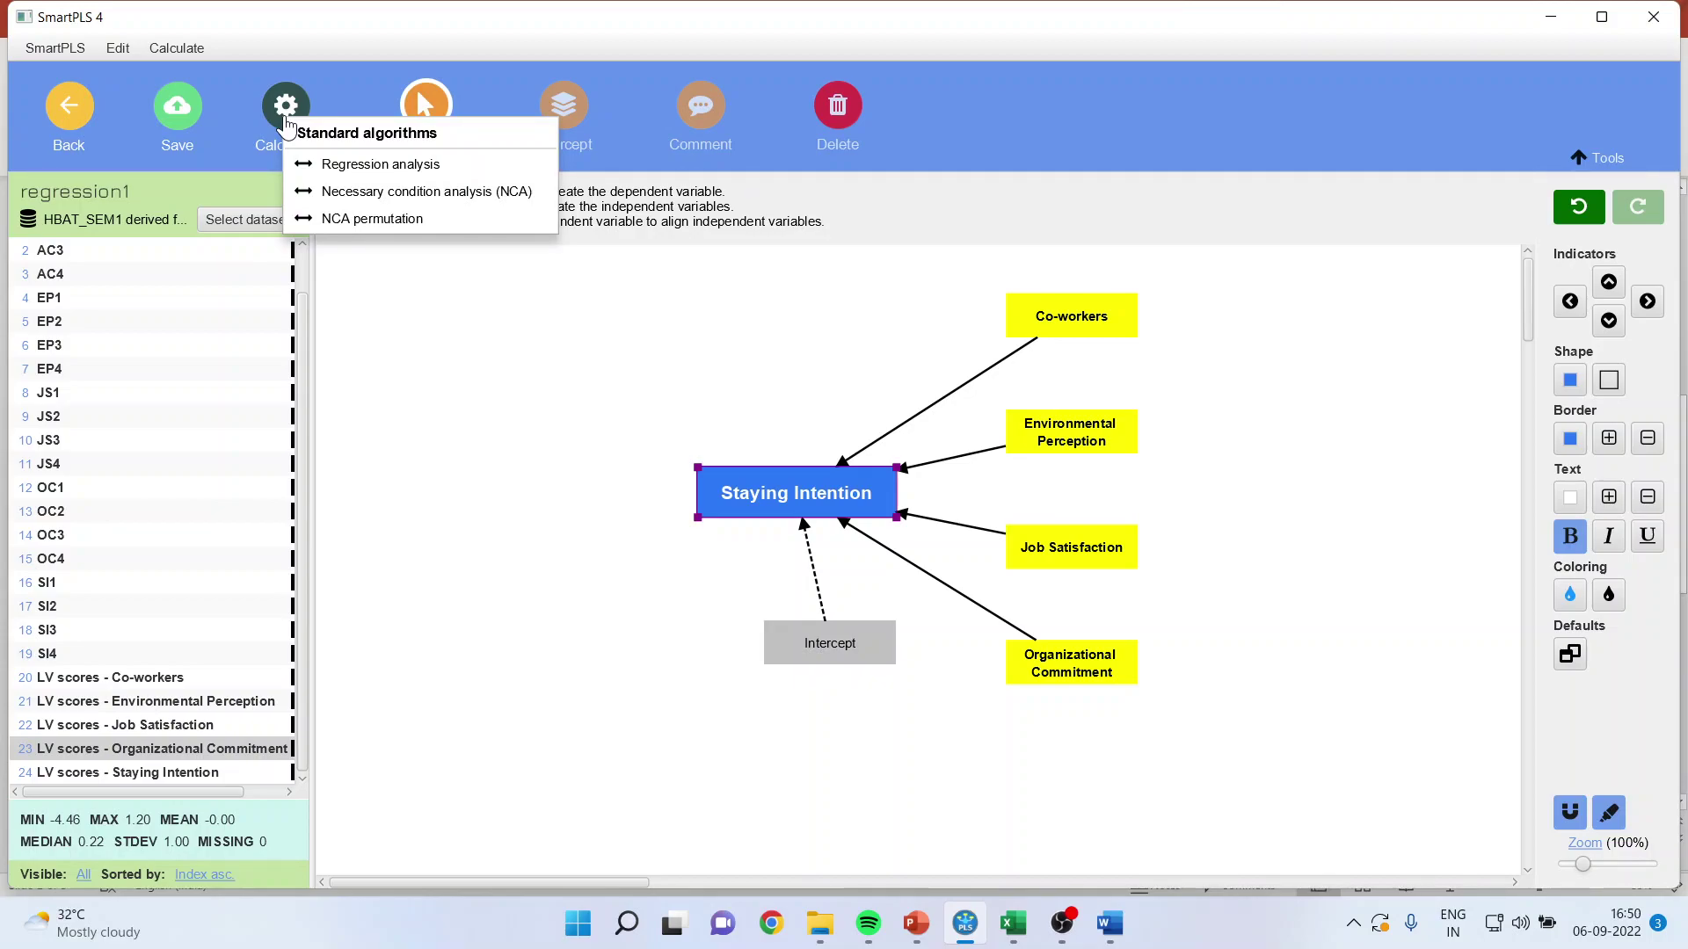
left_click(374, 167)
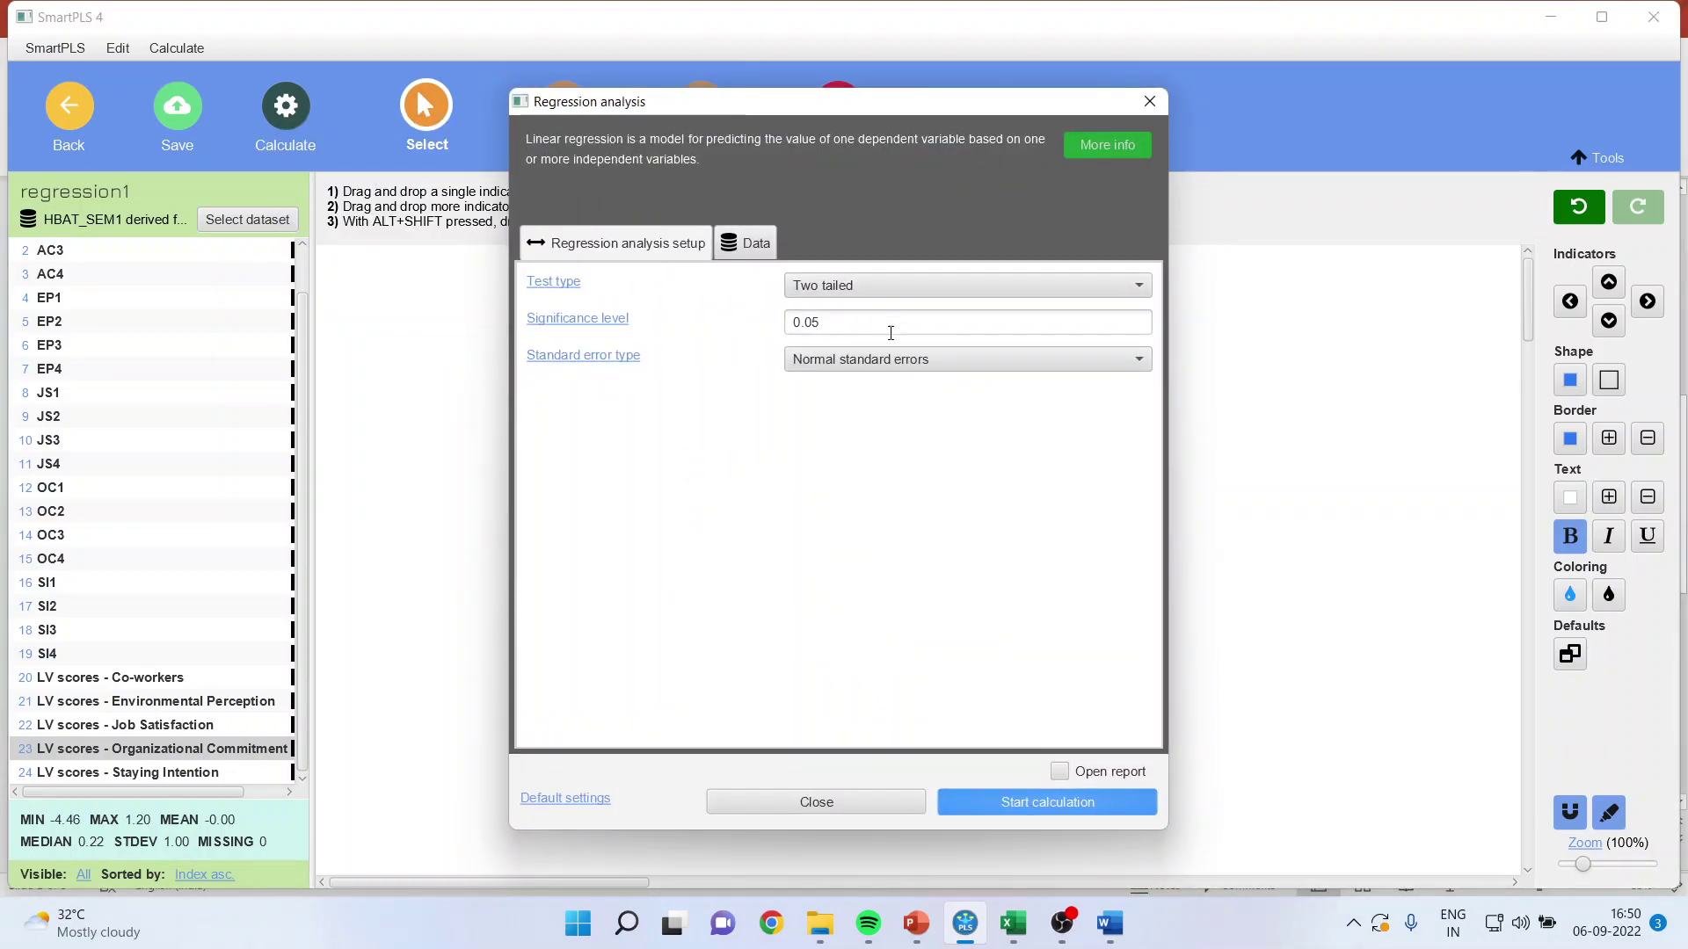
left_click(1055, 804)
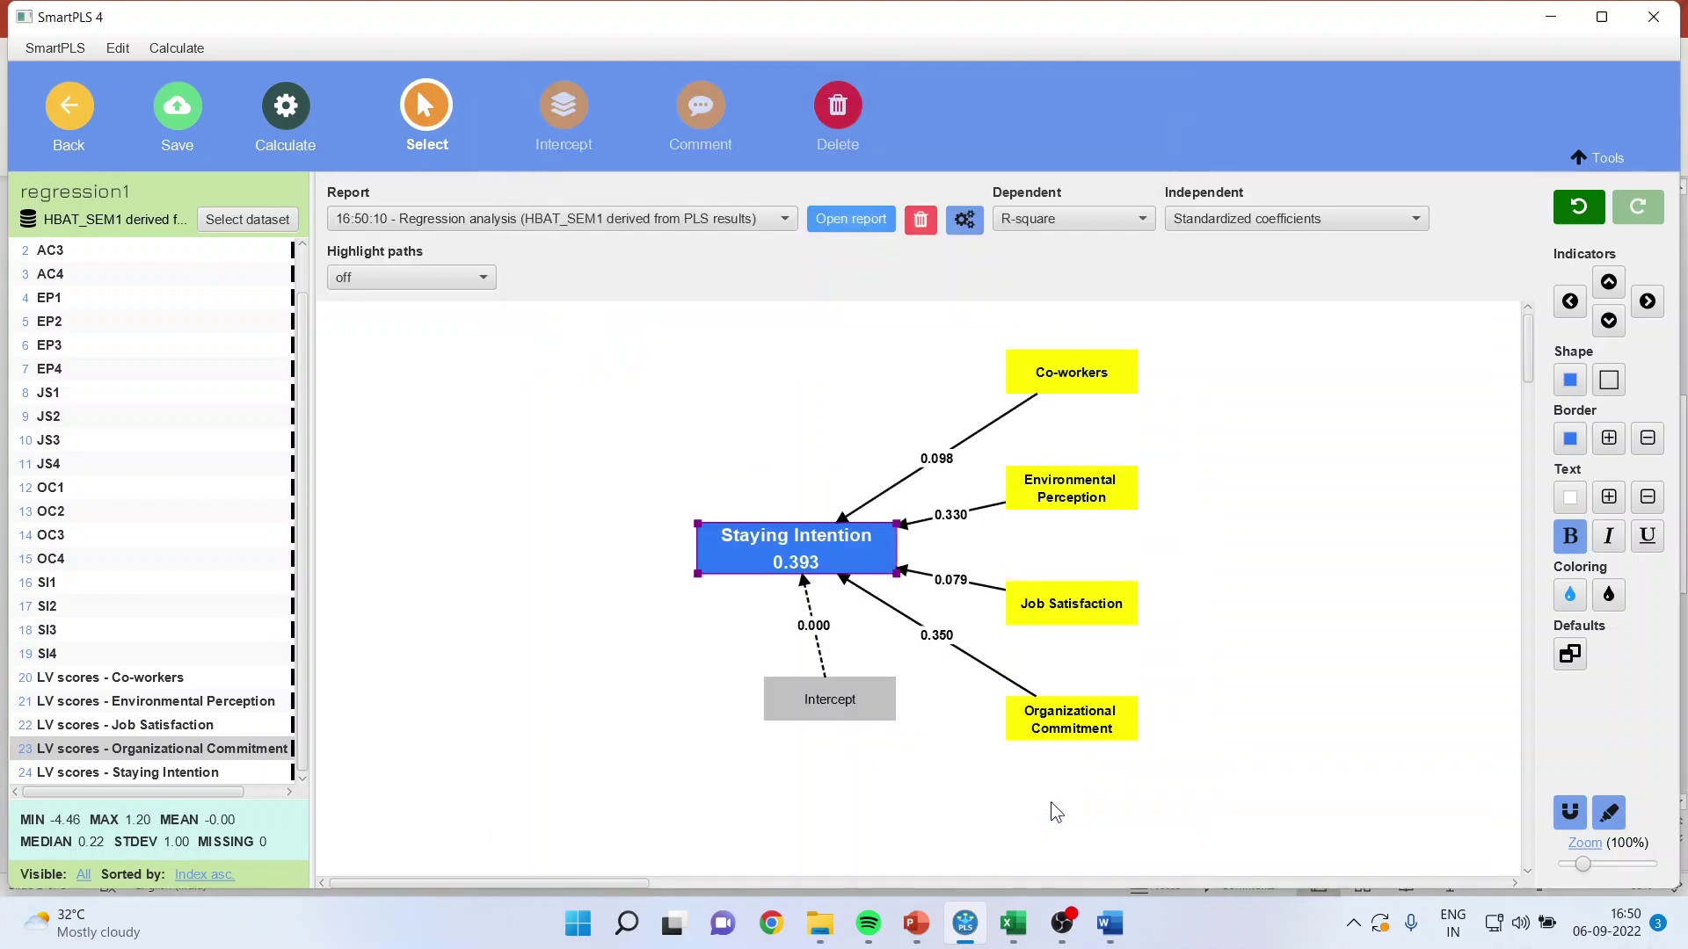
left_click(849, 218)
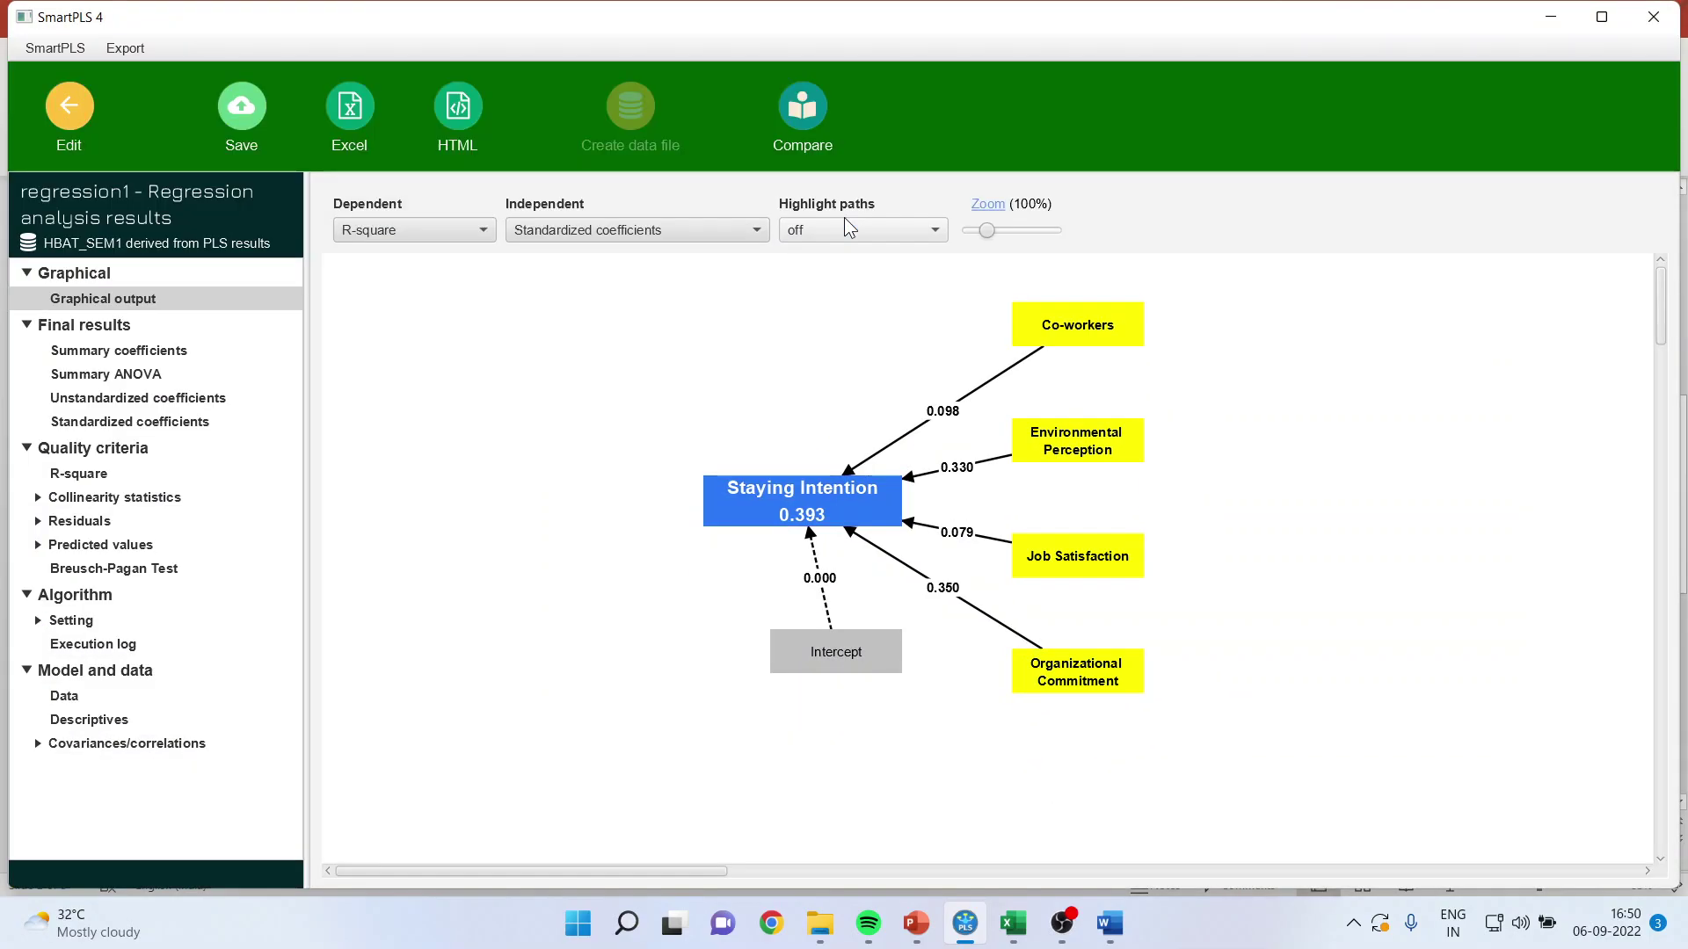
left_click(182, 349)
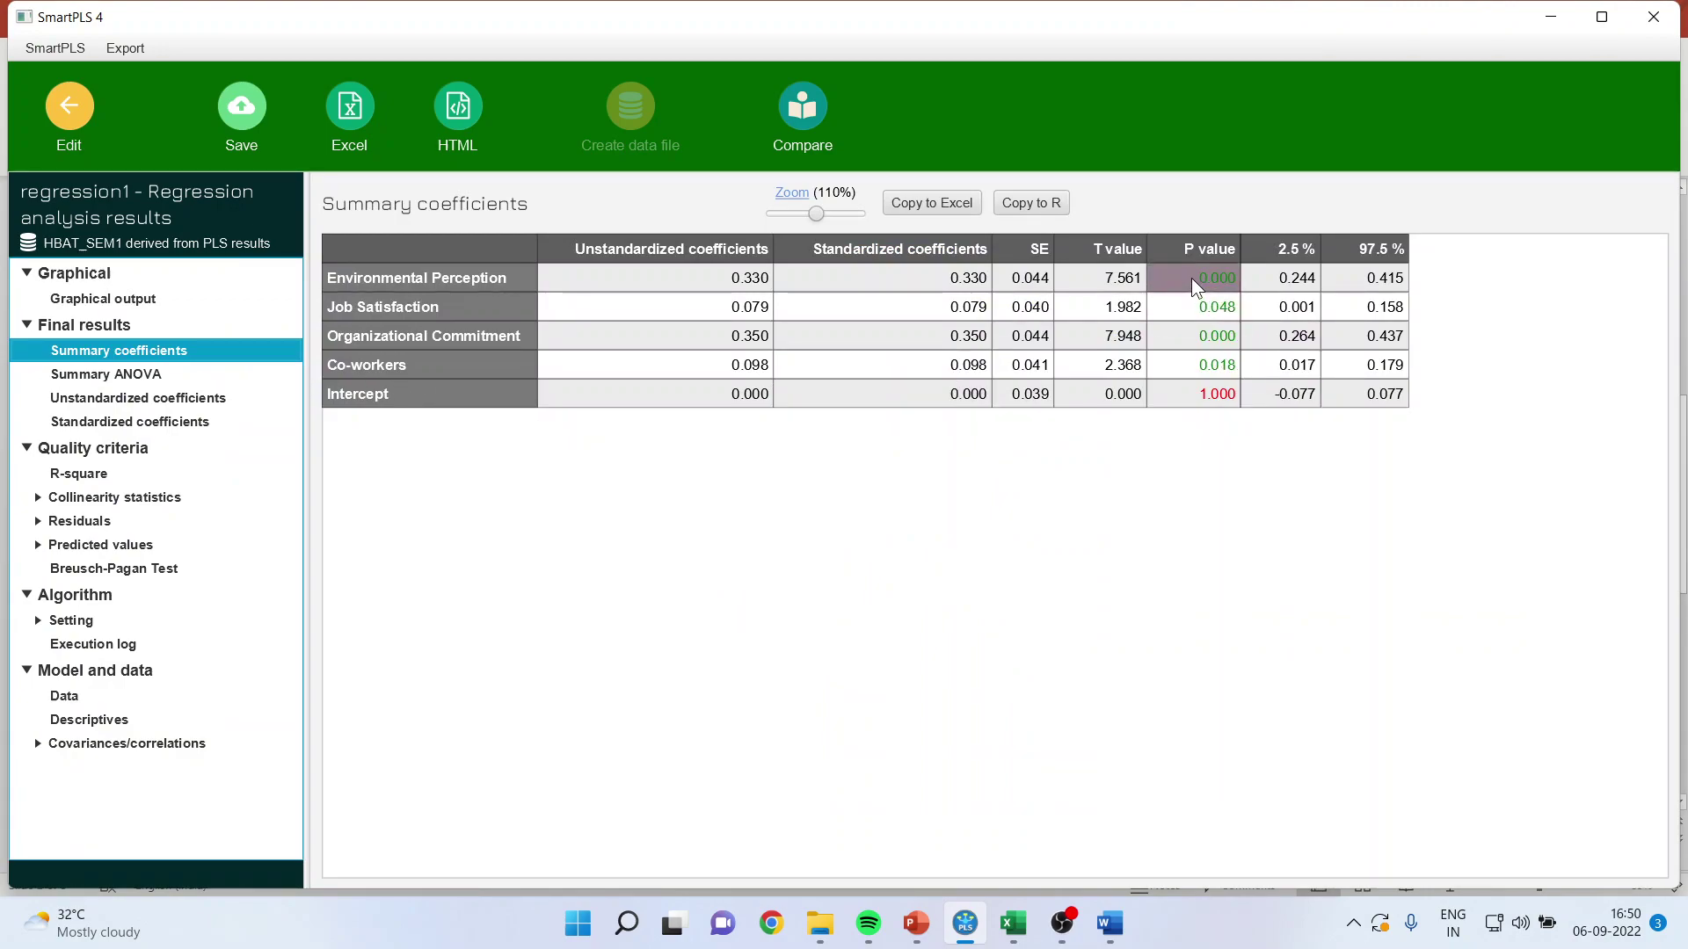
Step: Review the predictors' P values and Environmental Perception's interval 0.244 to 0.415
left_click_drag(1190, 277, 1201, 367)
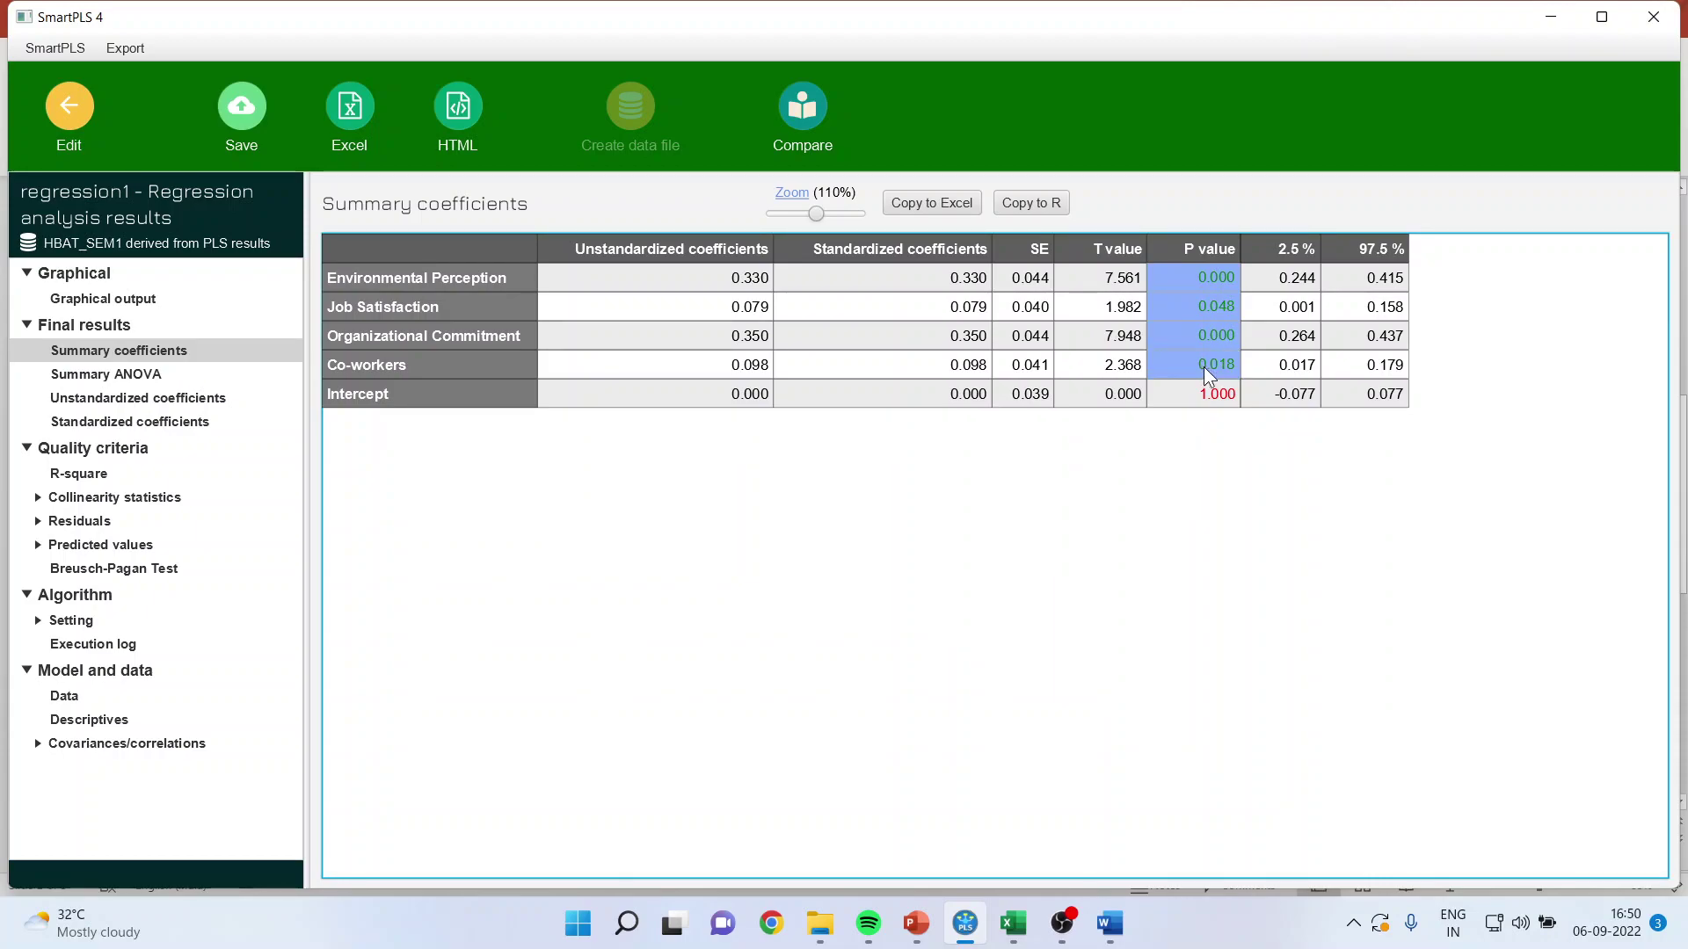
left_click(509, 275)
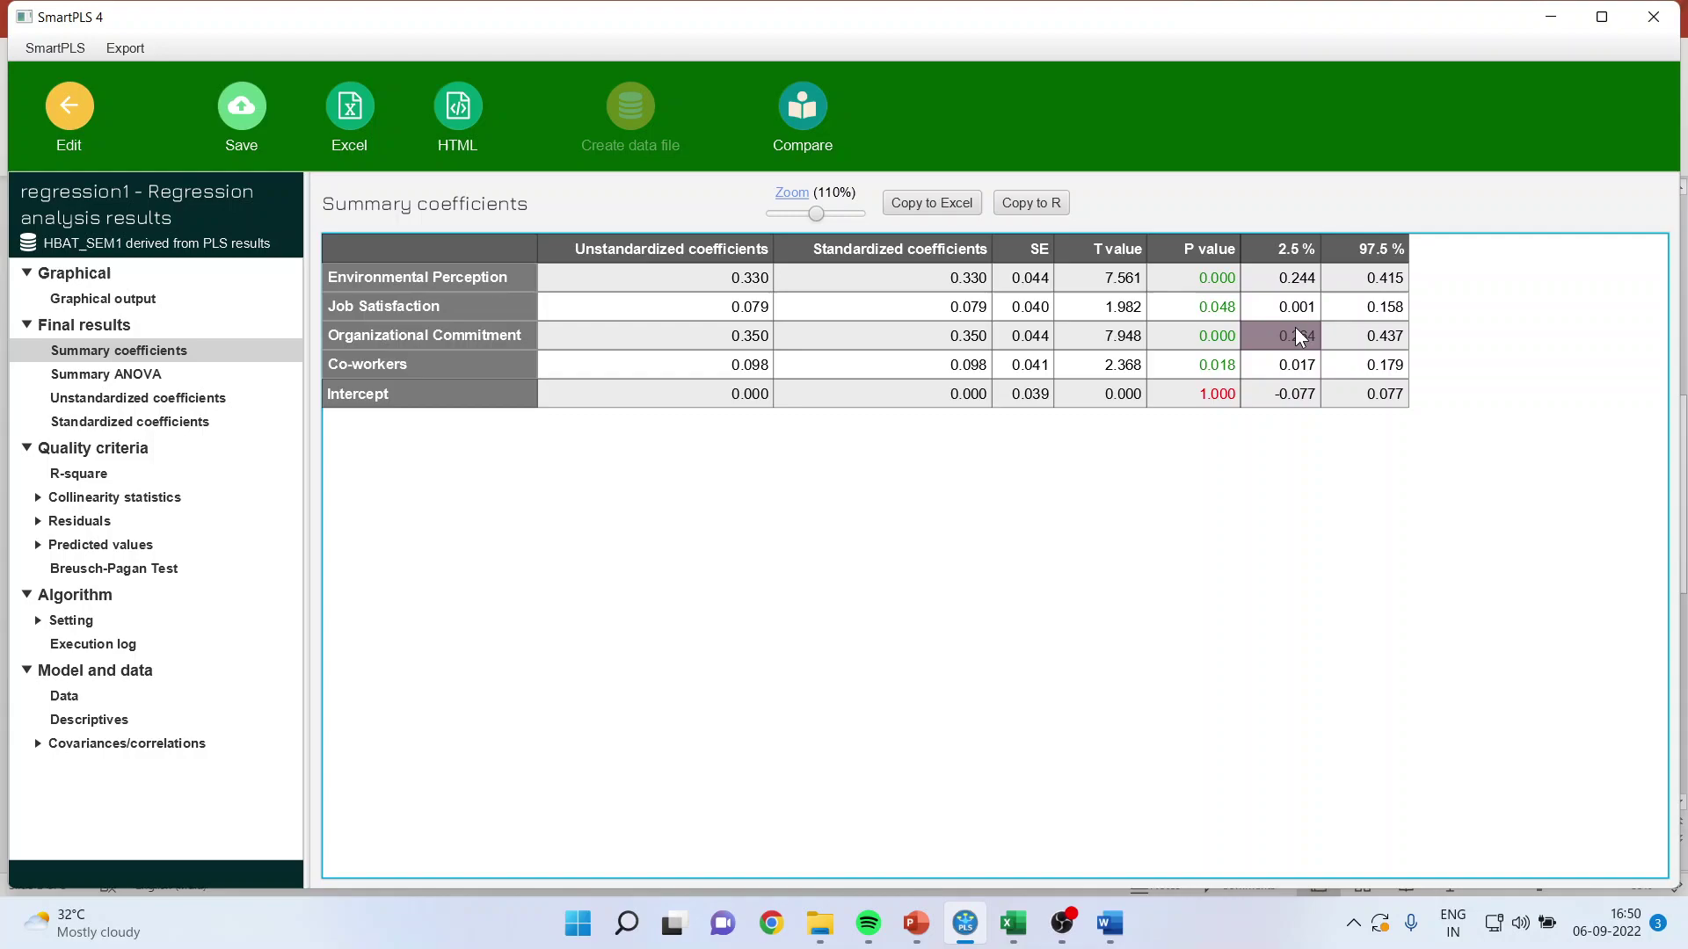
left_click_drag(1294, 279, 1371, 376)
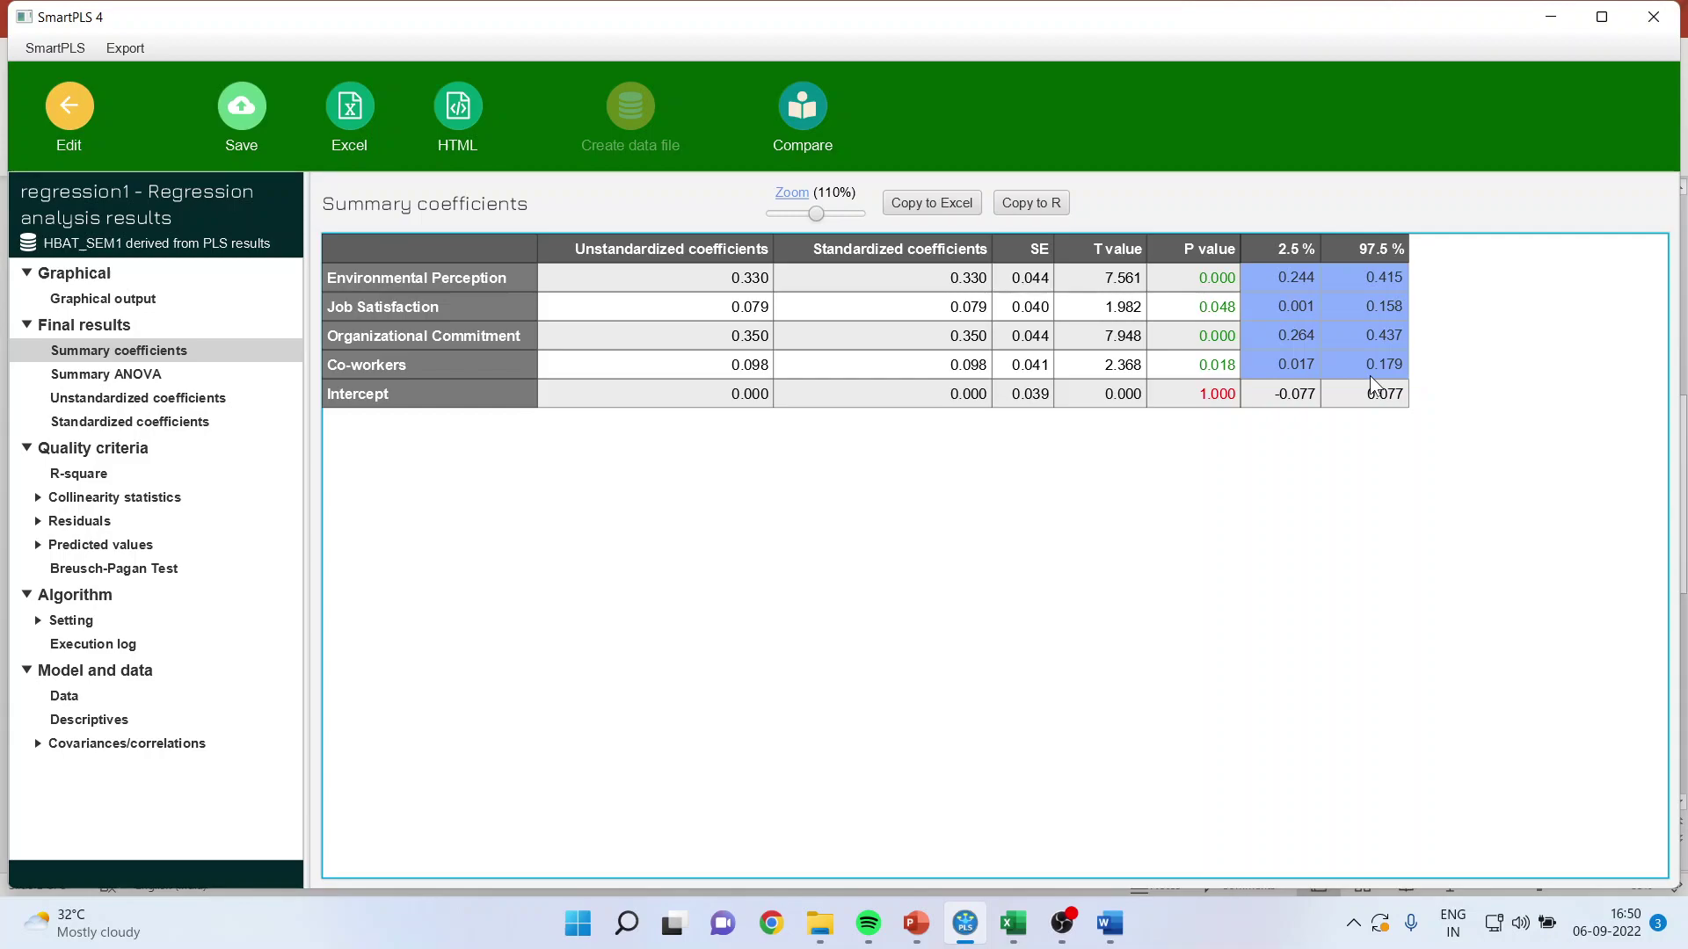
left_click(503, 279)
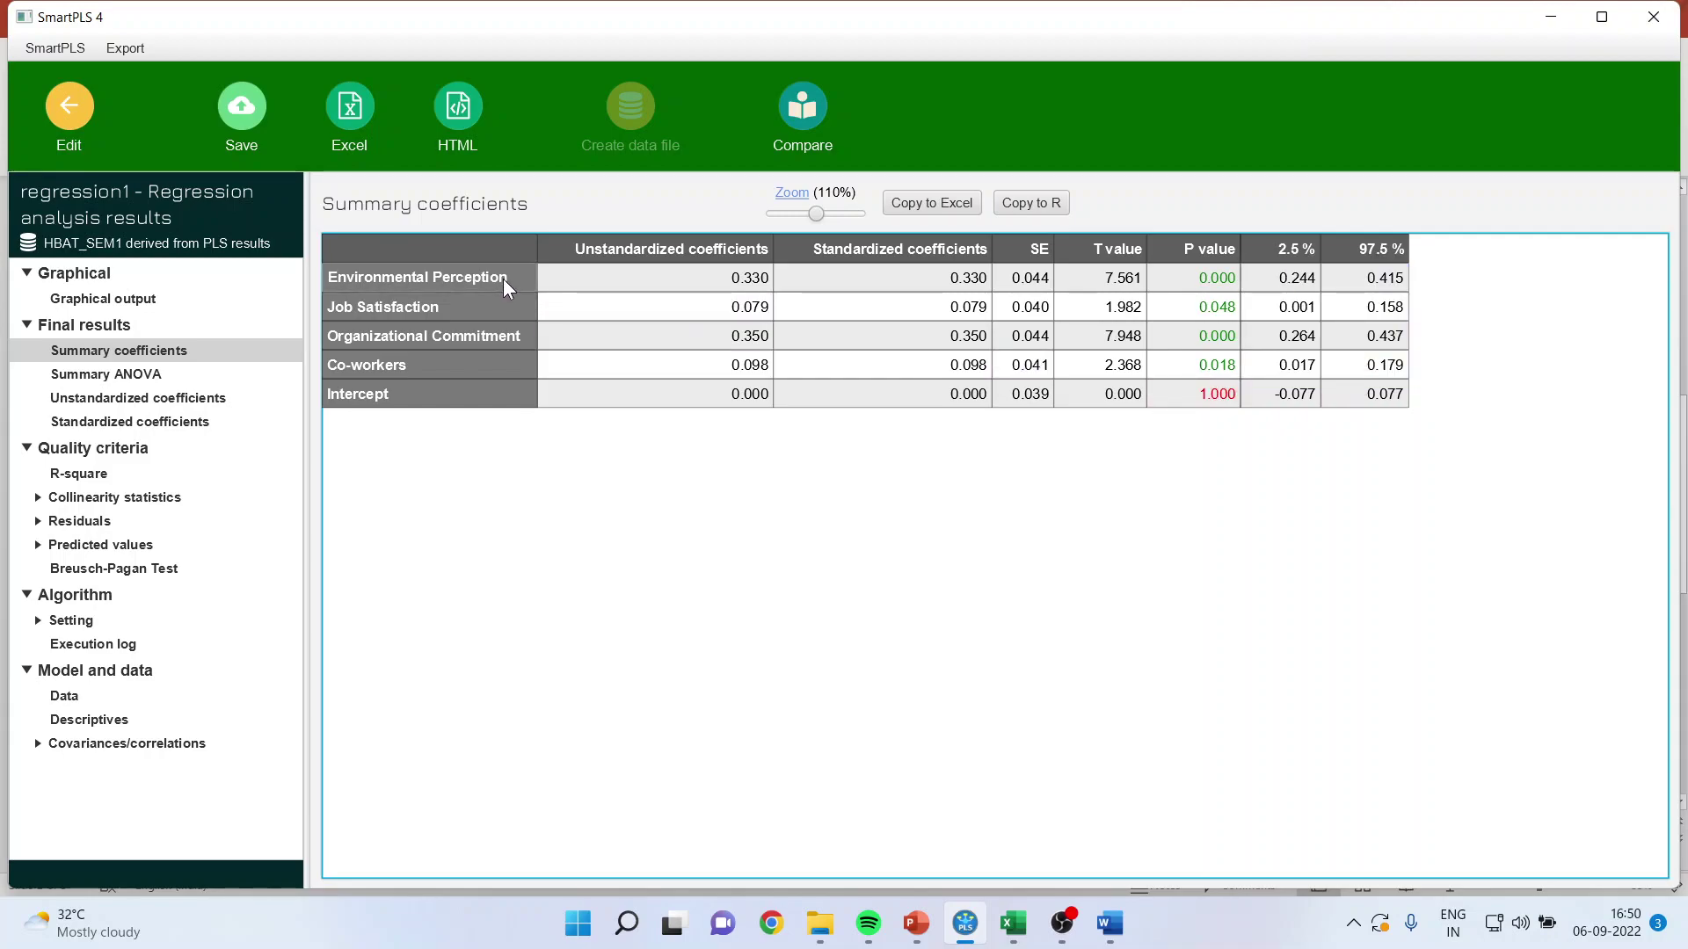
left_click(1285, 282)
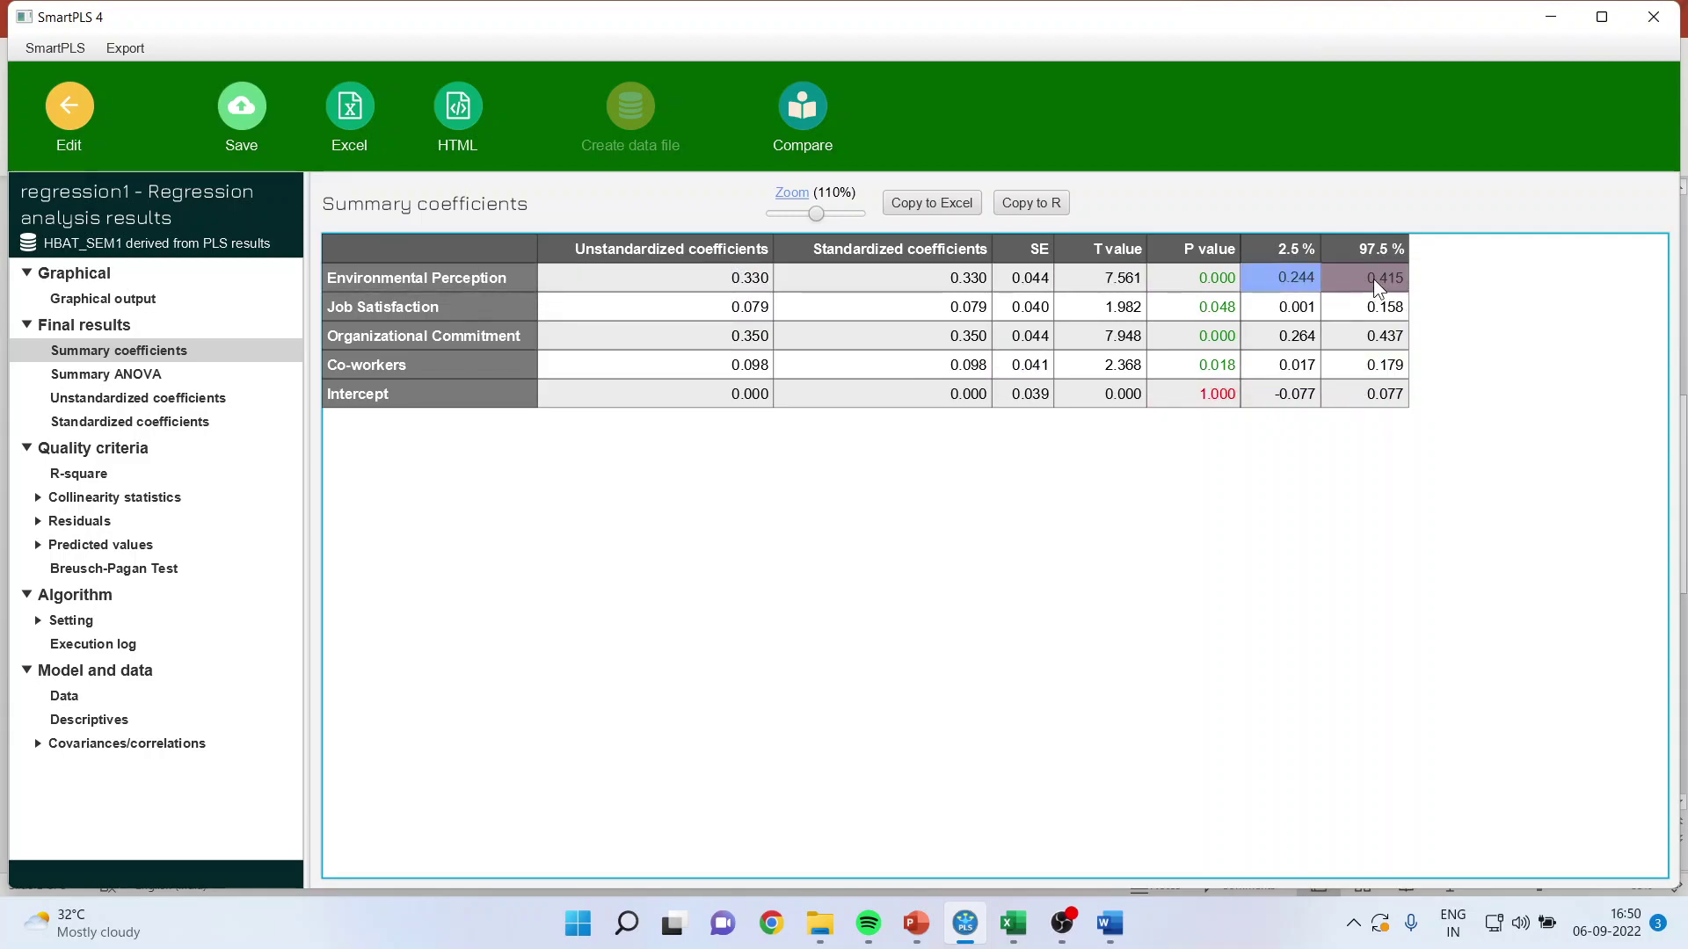
left_click(1374, 278)
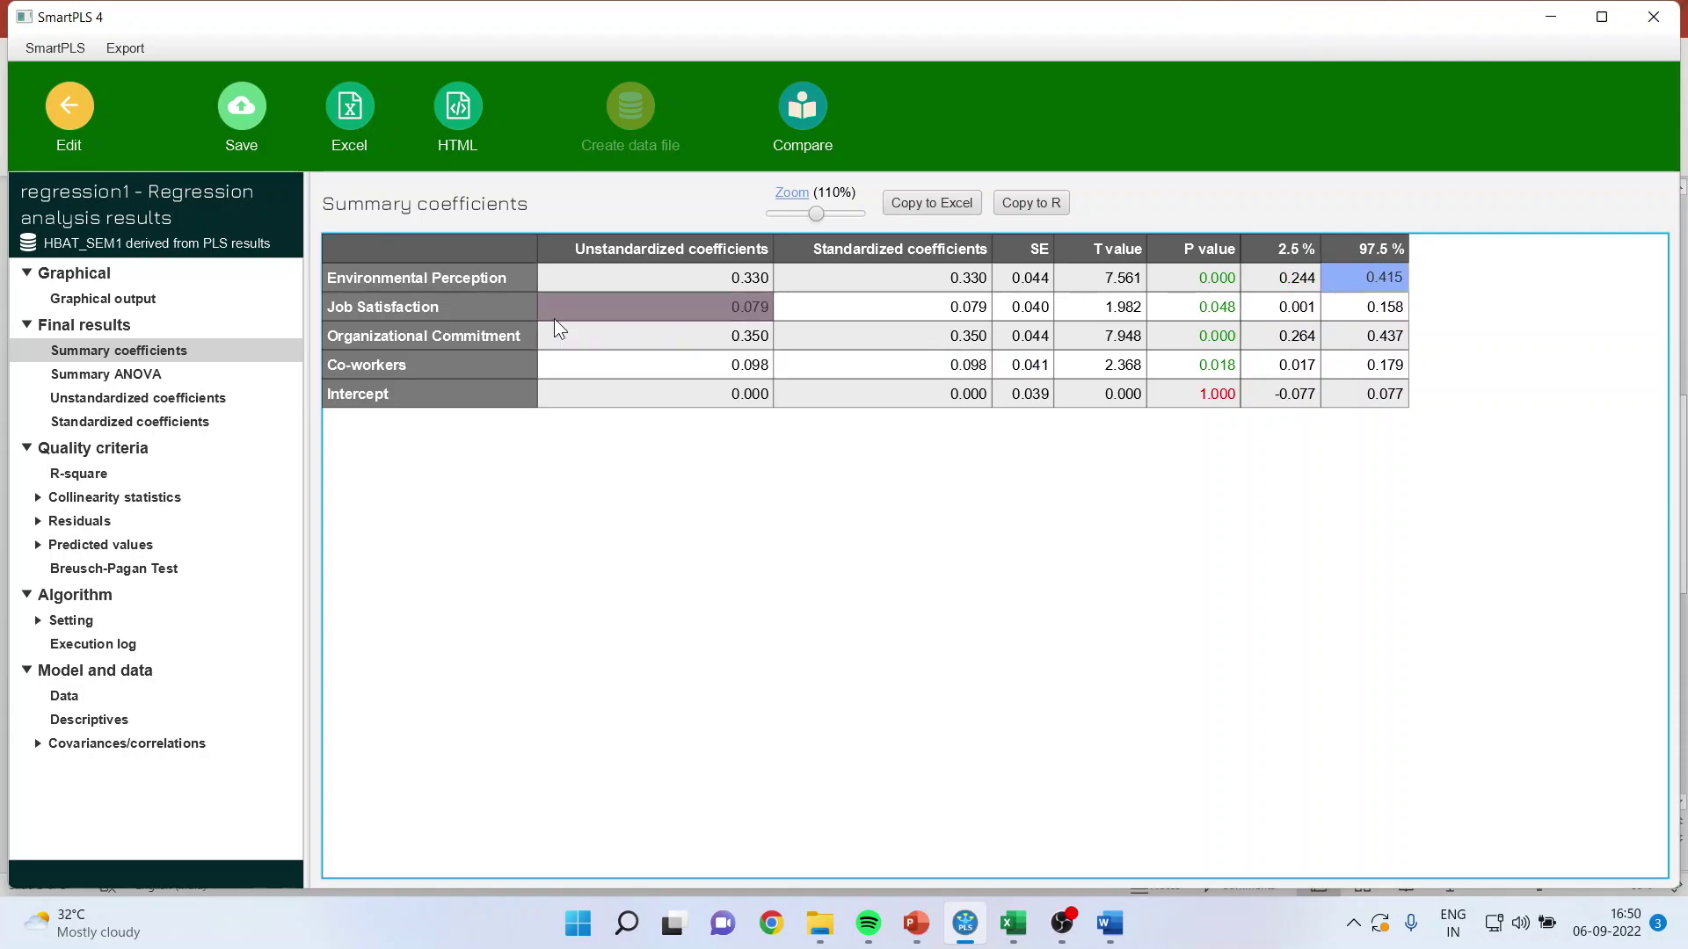
left_click(492, 282)
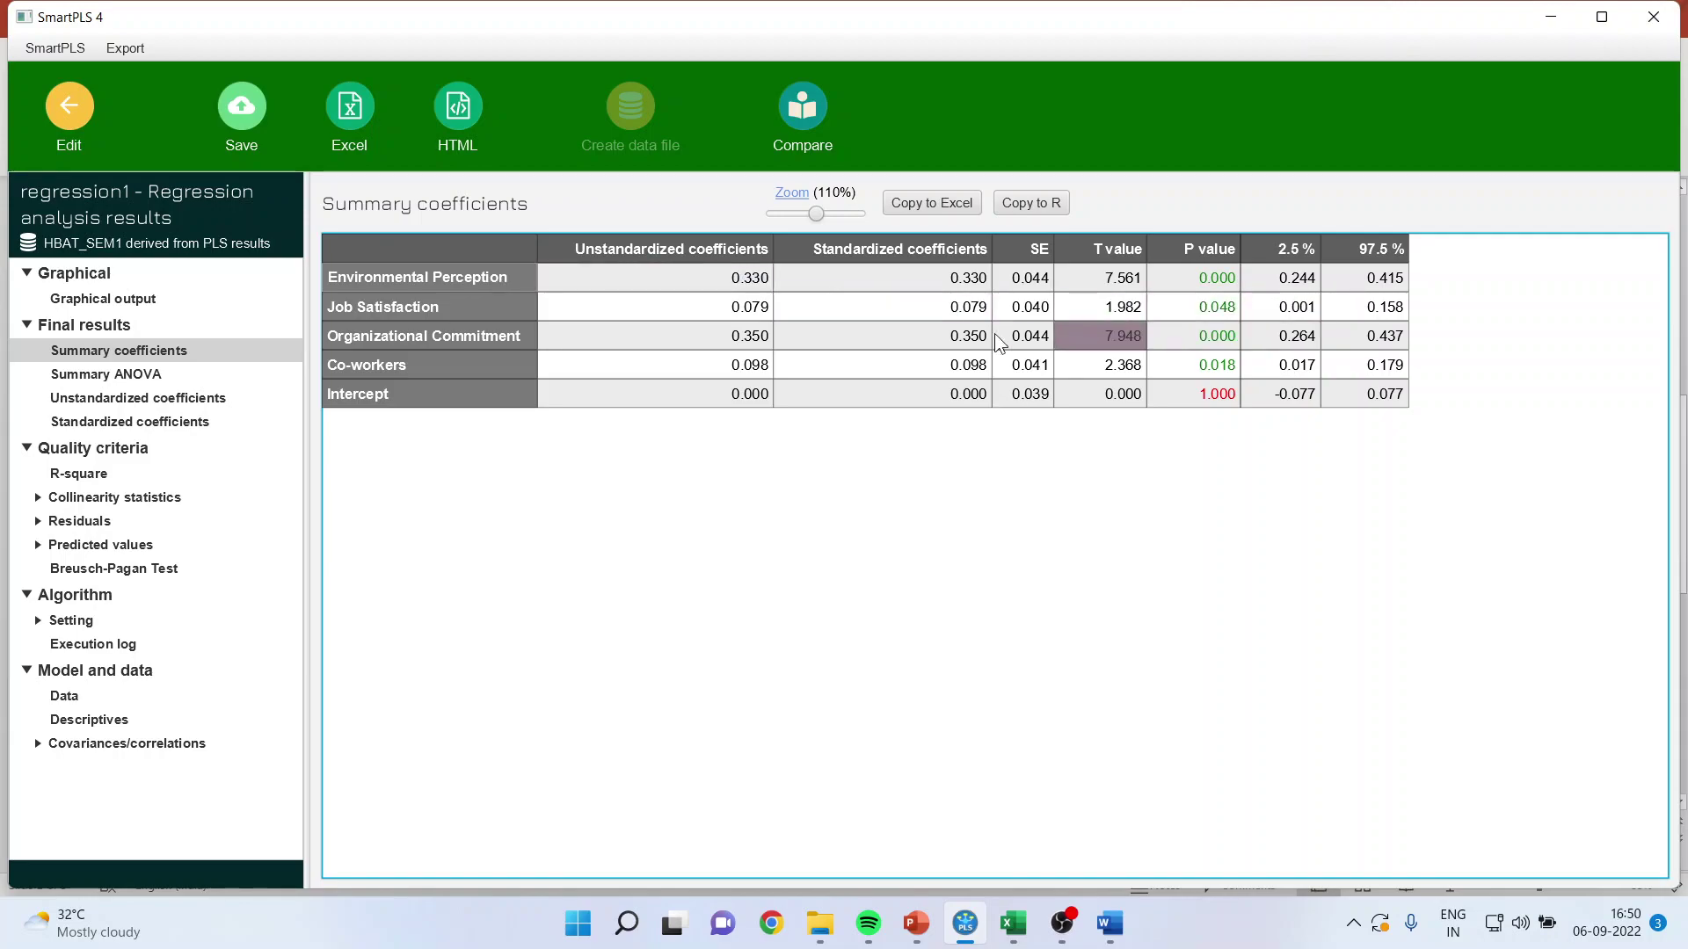
Step: Check Job Satisfaction's P value 0.048, Organizational Commitment's interval, and Co-workers' interval 0.017 to 0.179
left_click_drag(1293, 310, 1383, 308)
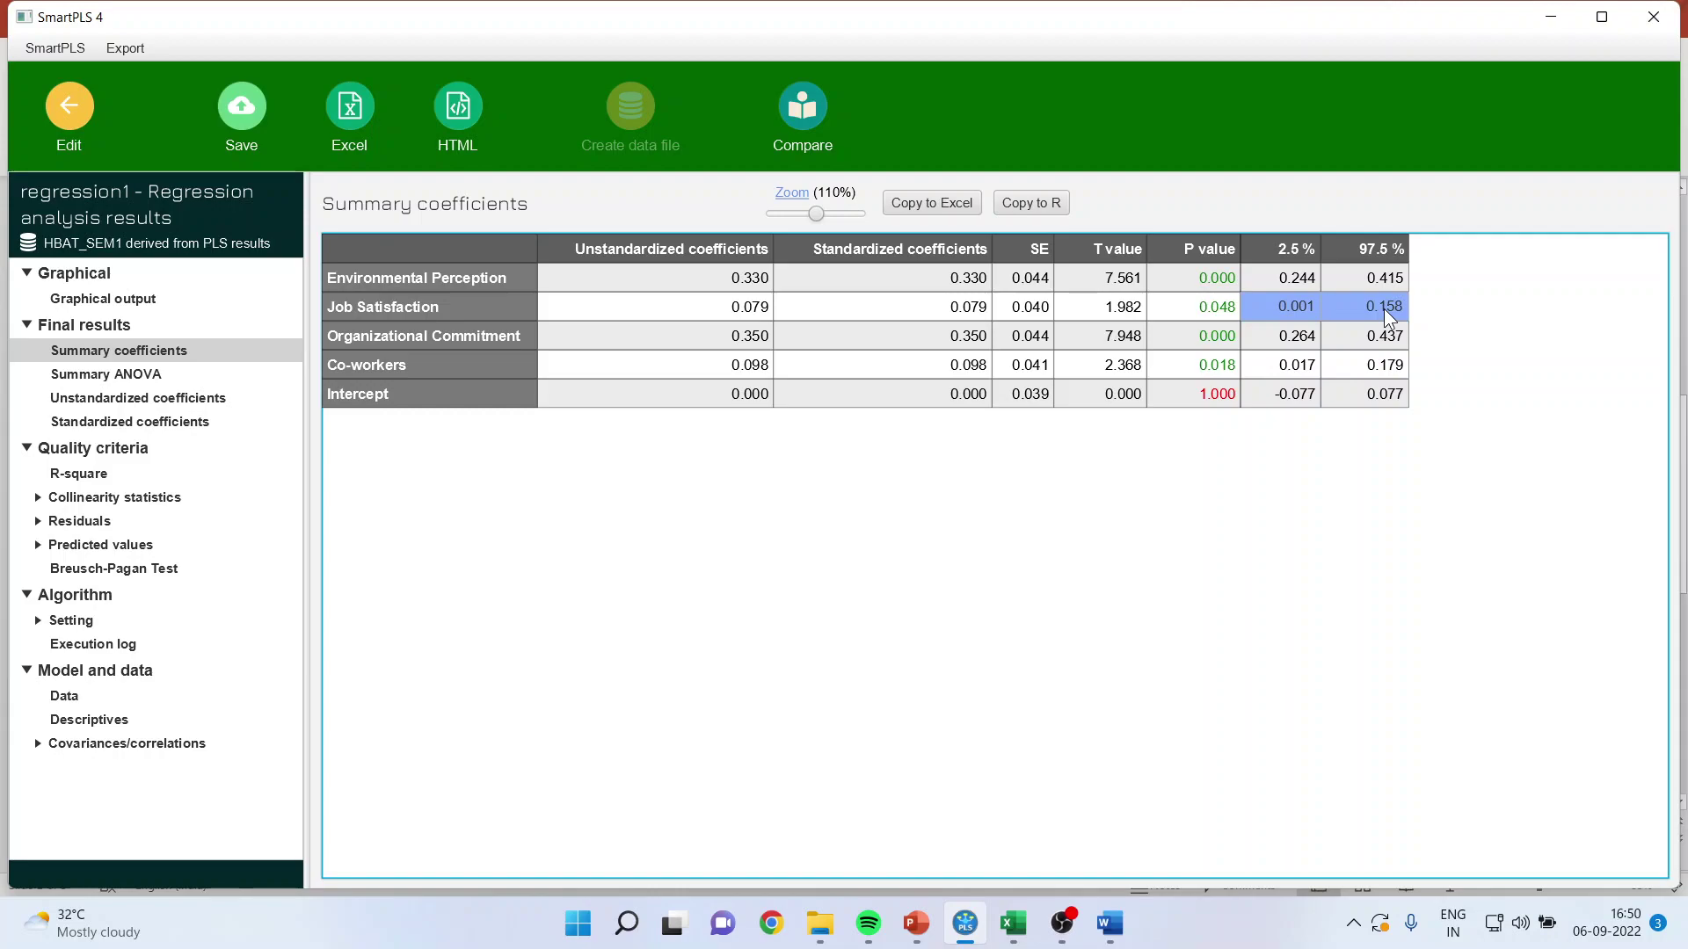
left_click(1199, 309)
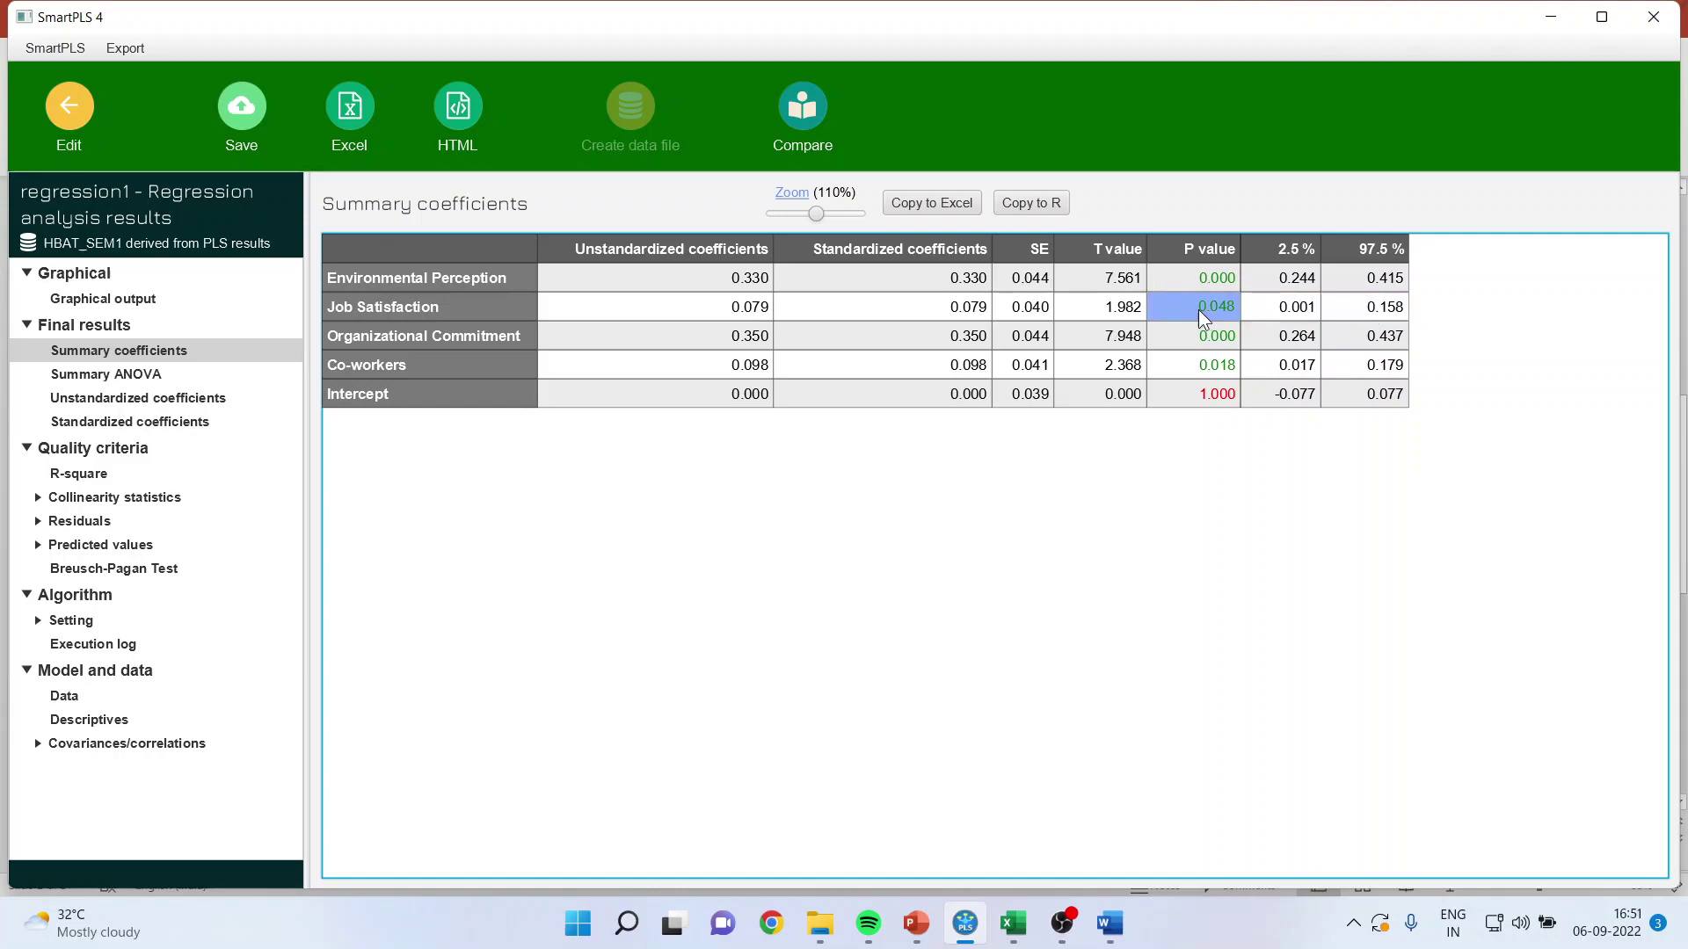
left_click(440, 309)
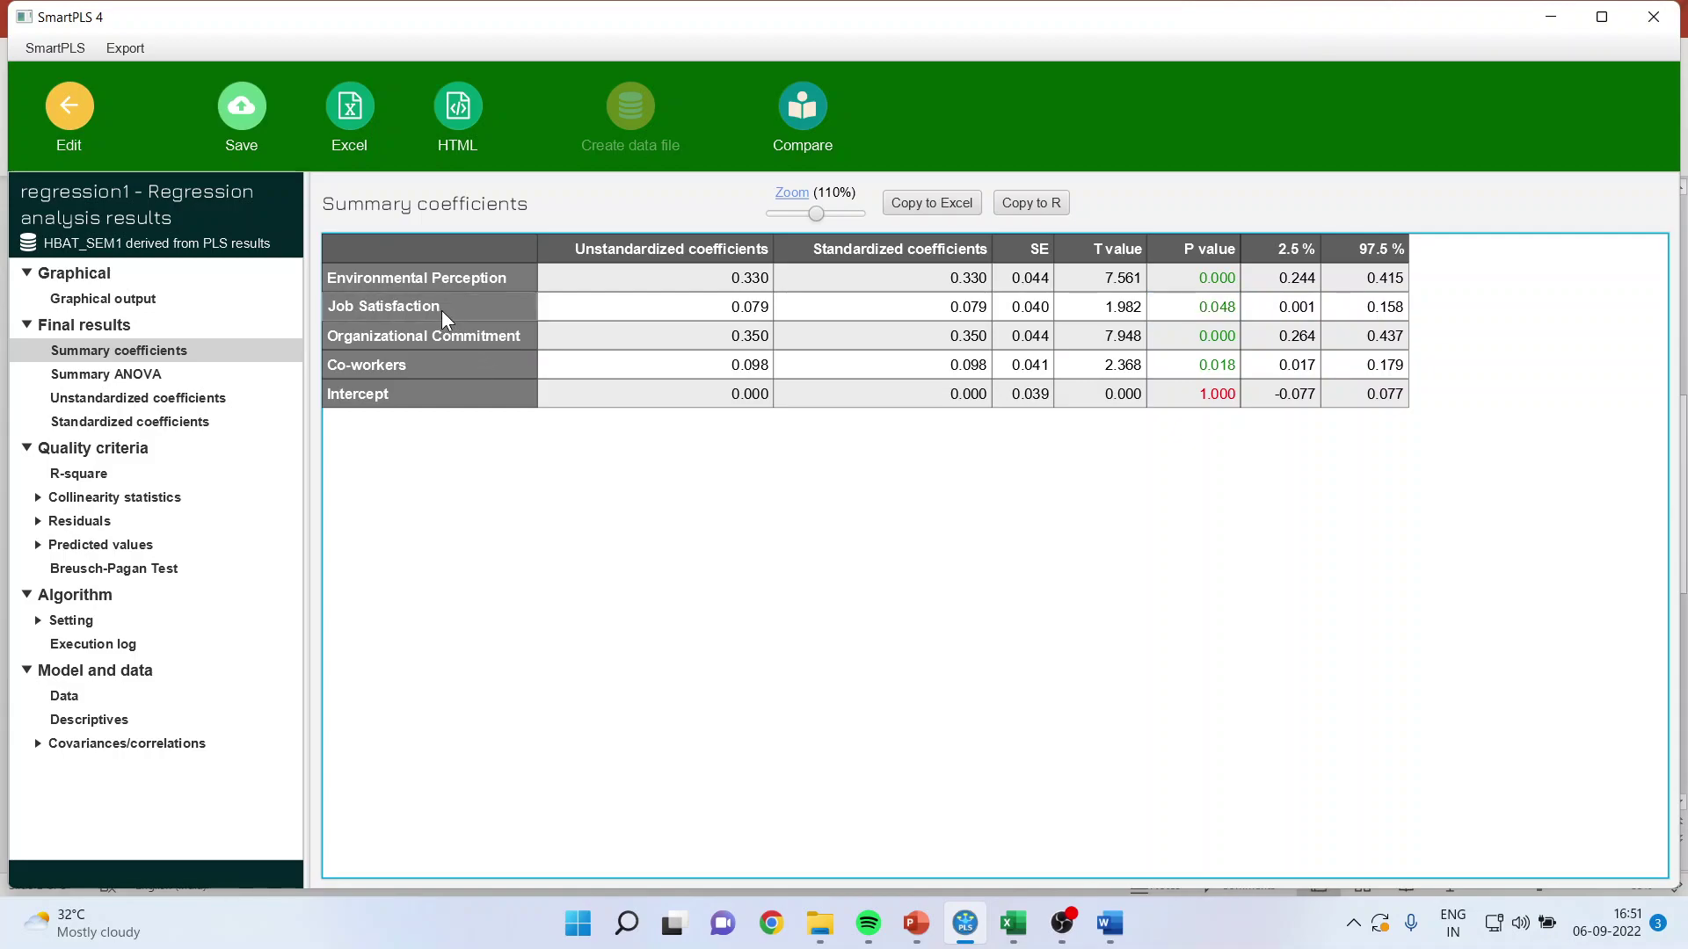
left_click_drag(1276, 339, 1426, 350)
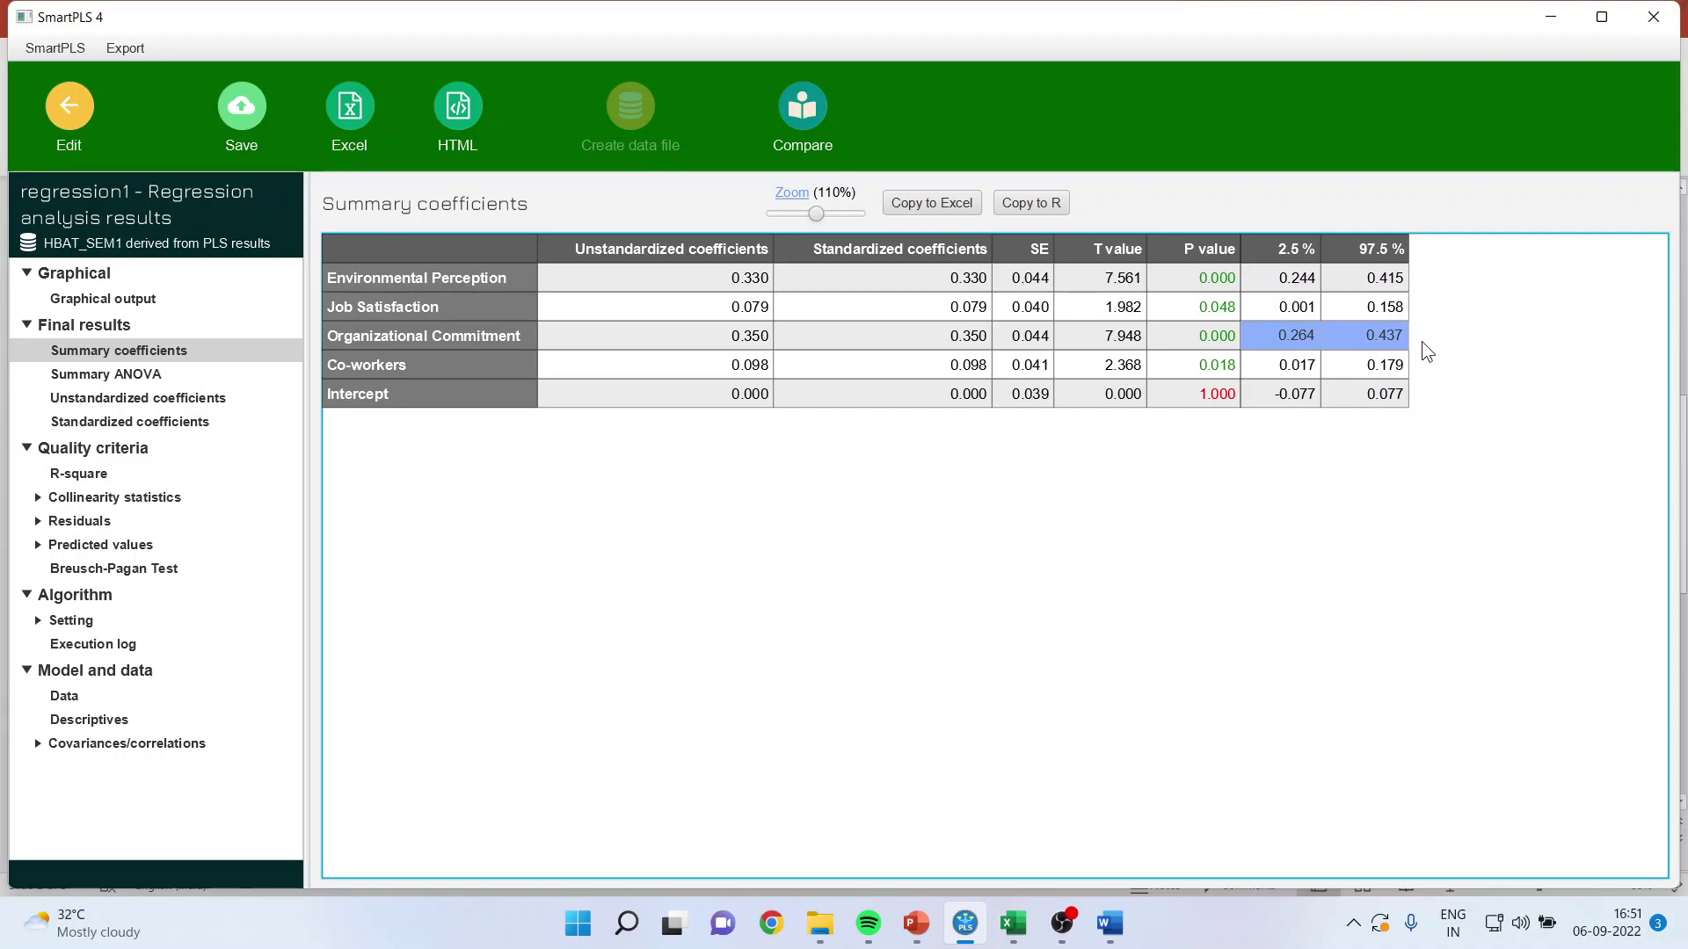
left_click(493, 339)
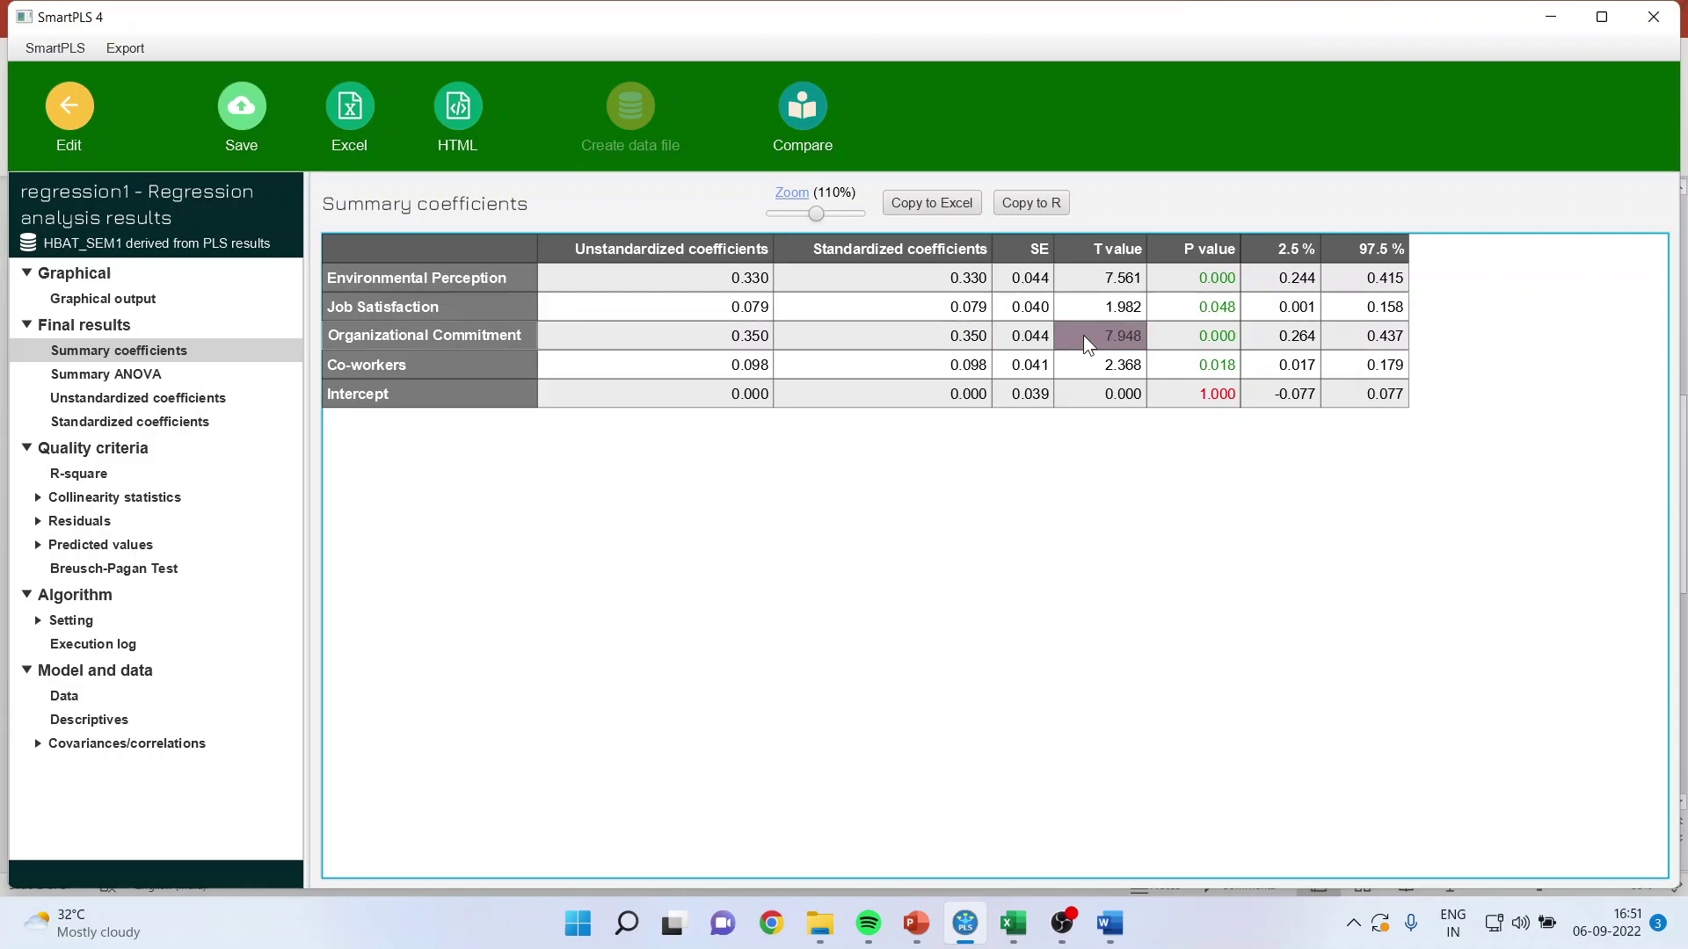
left_click(1306, 367)
left_click(1384, 362)
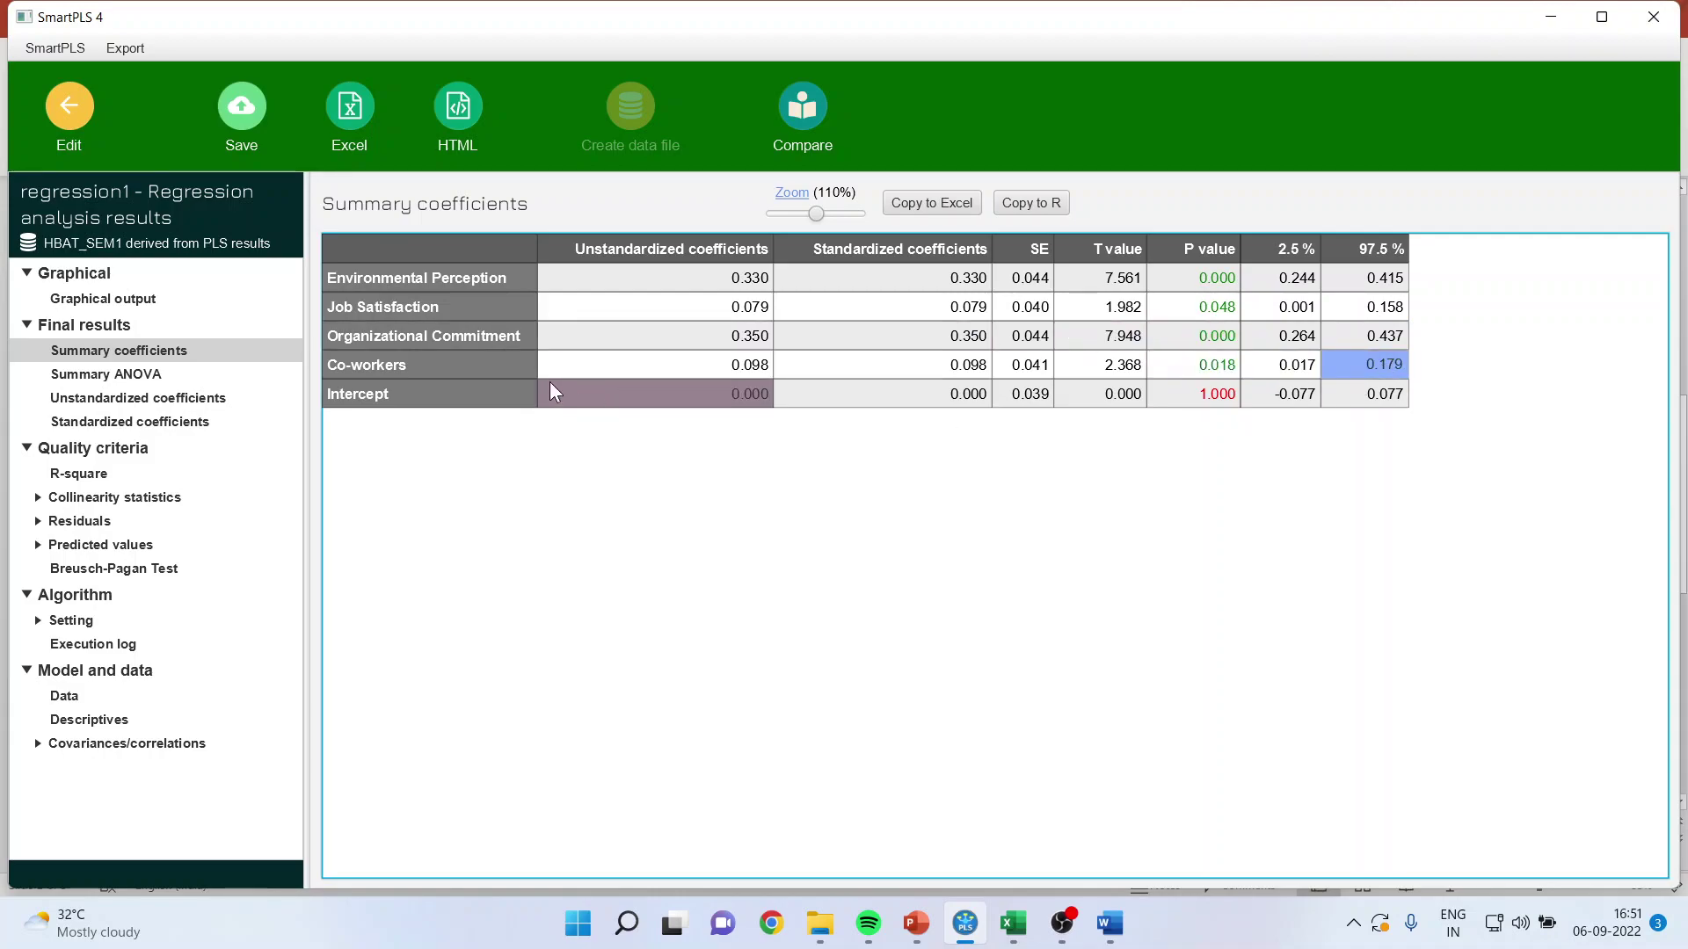
left_click(450, 367)
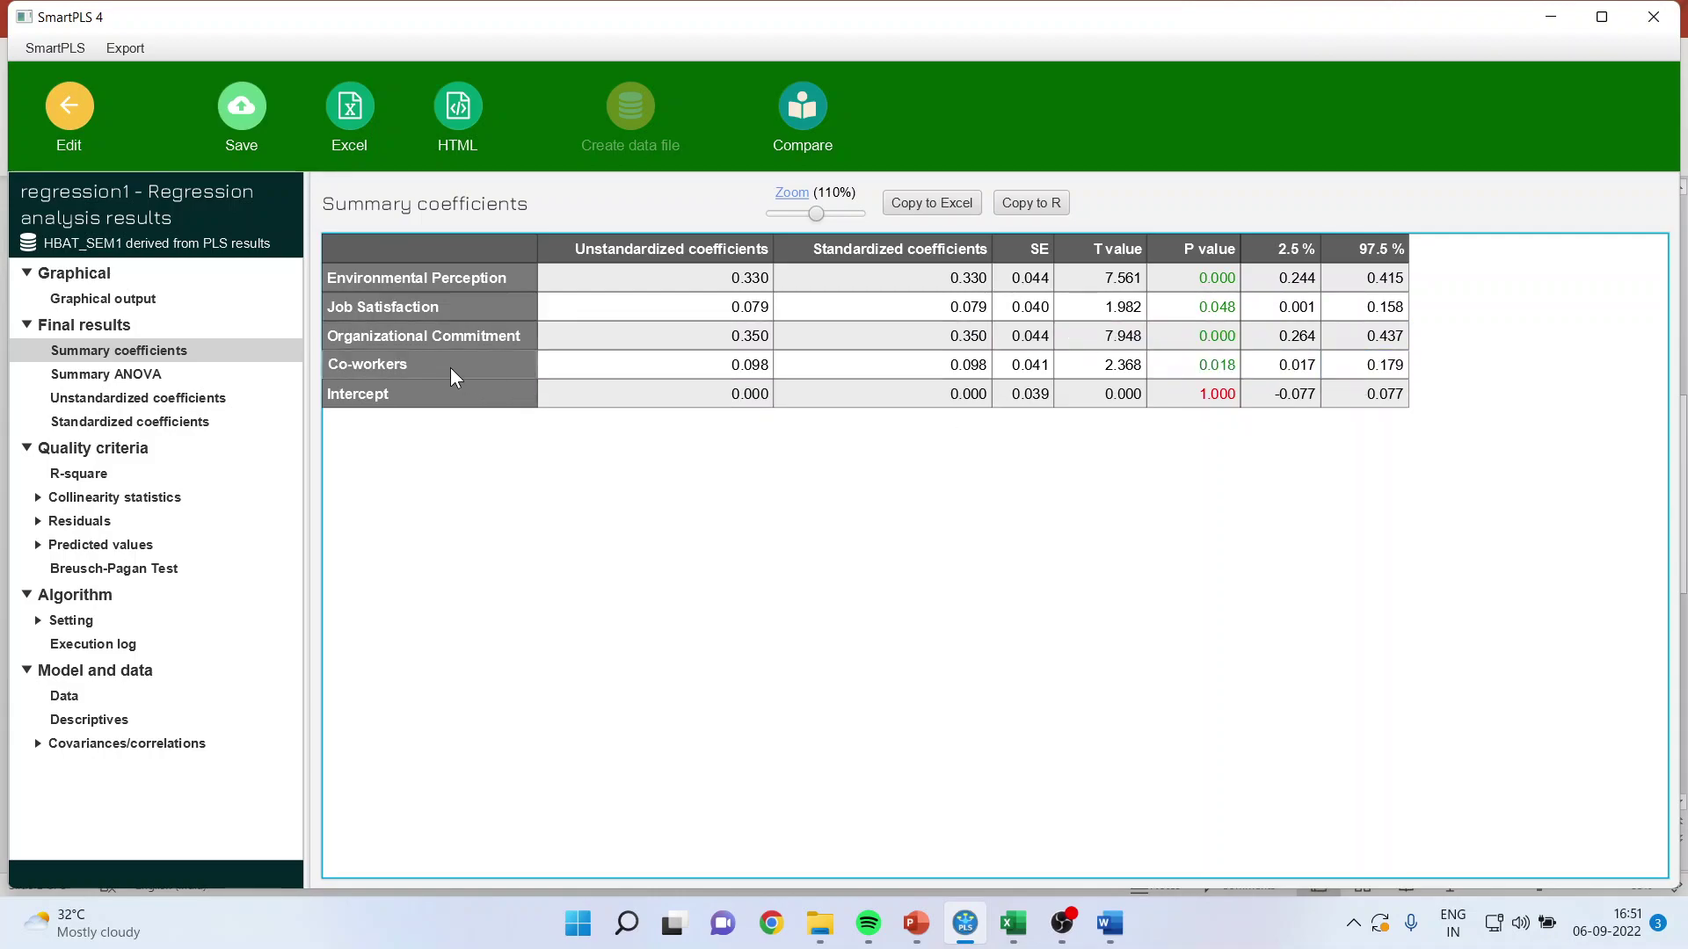
Step: Check the Intercept's interval -0.077 to 0.077, then show the Summary ANOVA table
left_click(392, 391)
left_click(1292, 393)
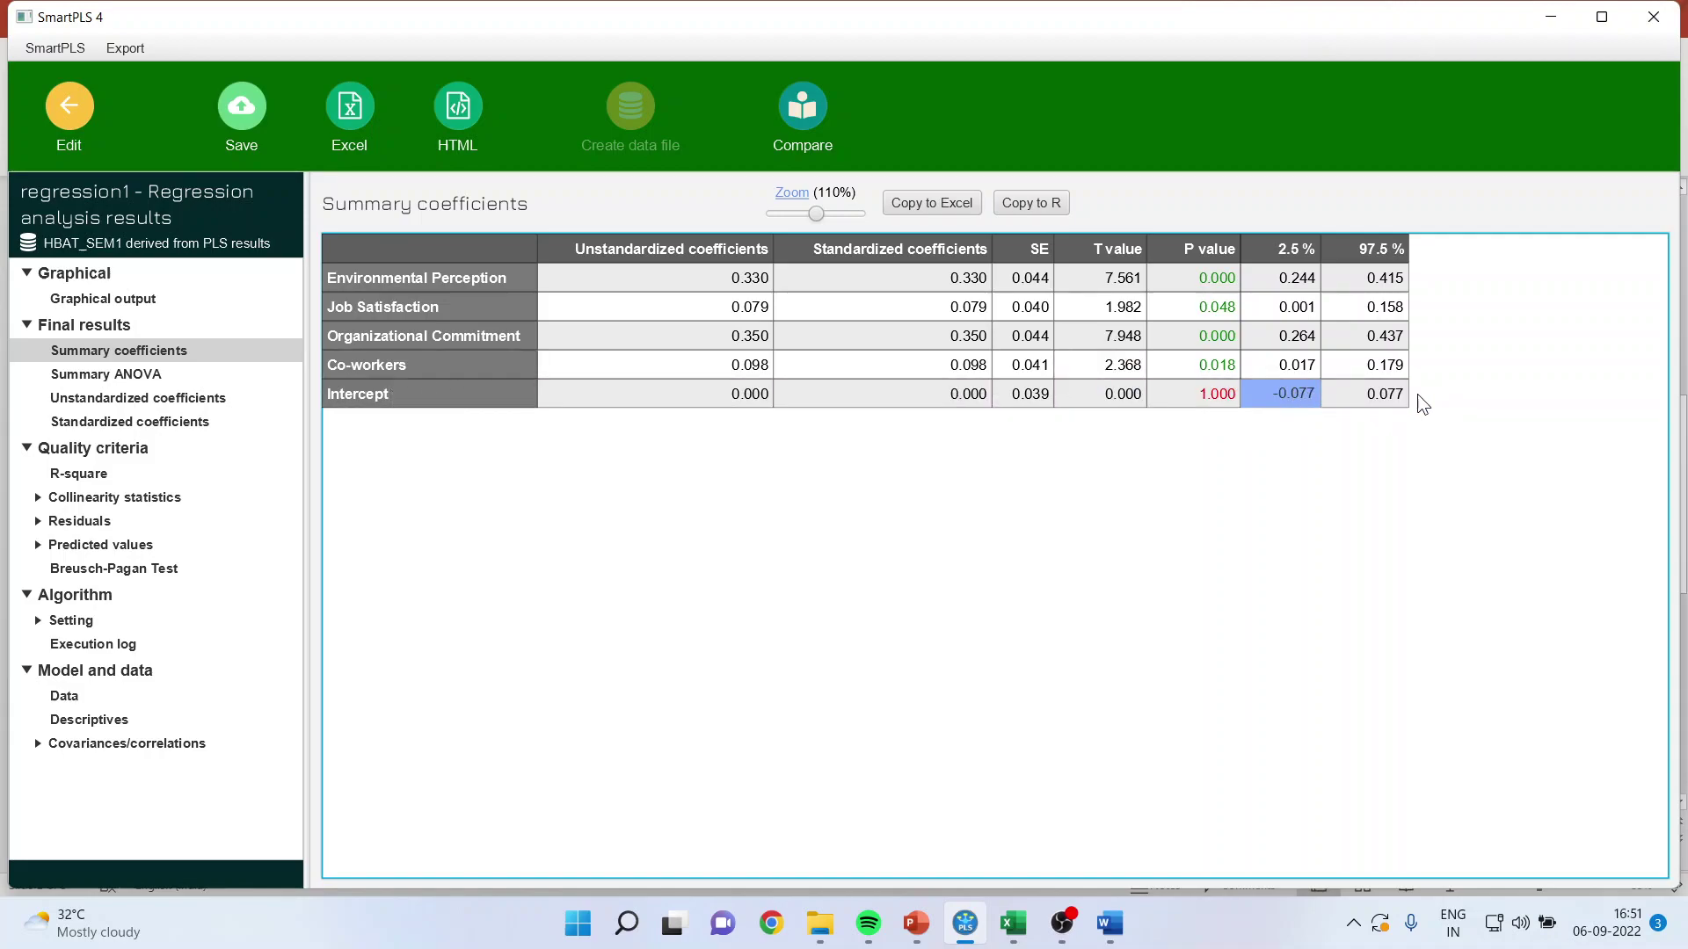
left_click(1366, 395)
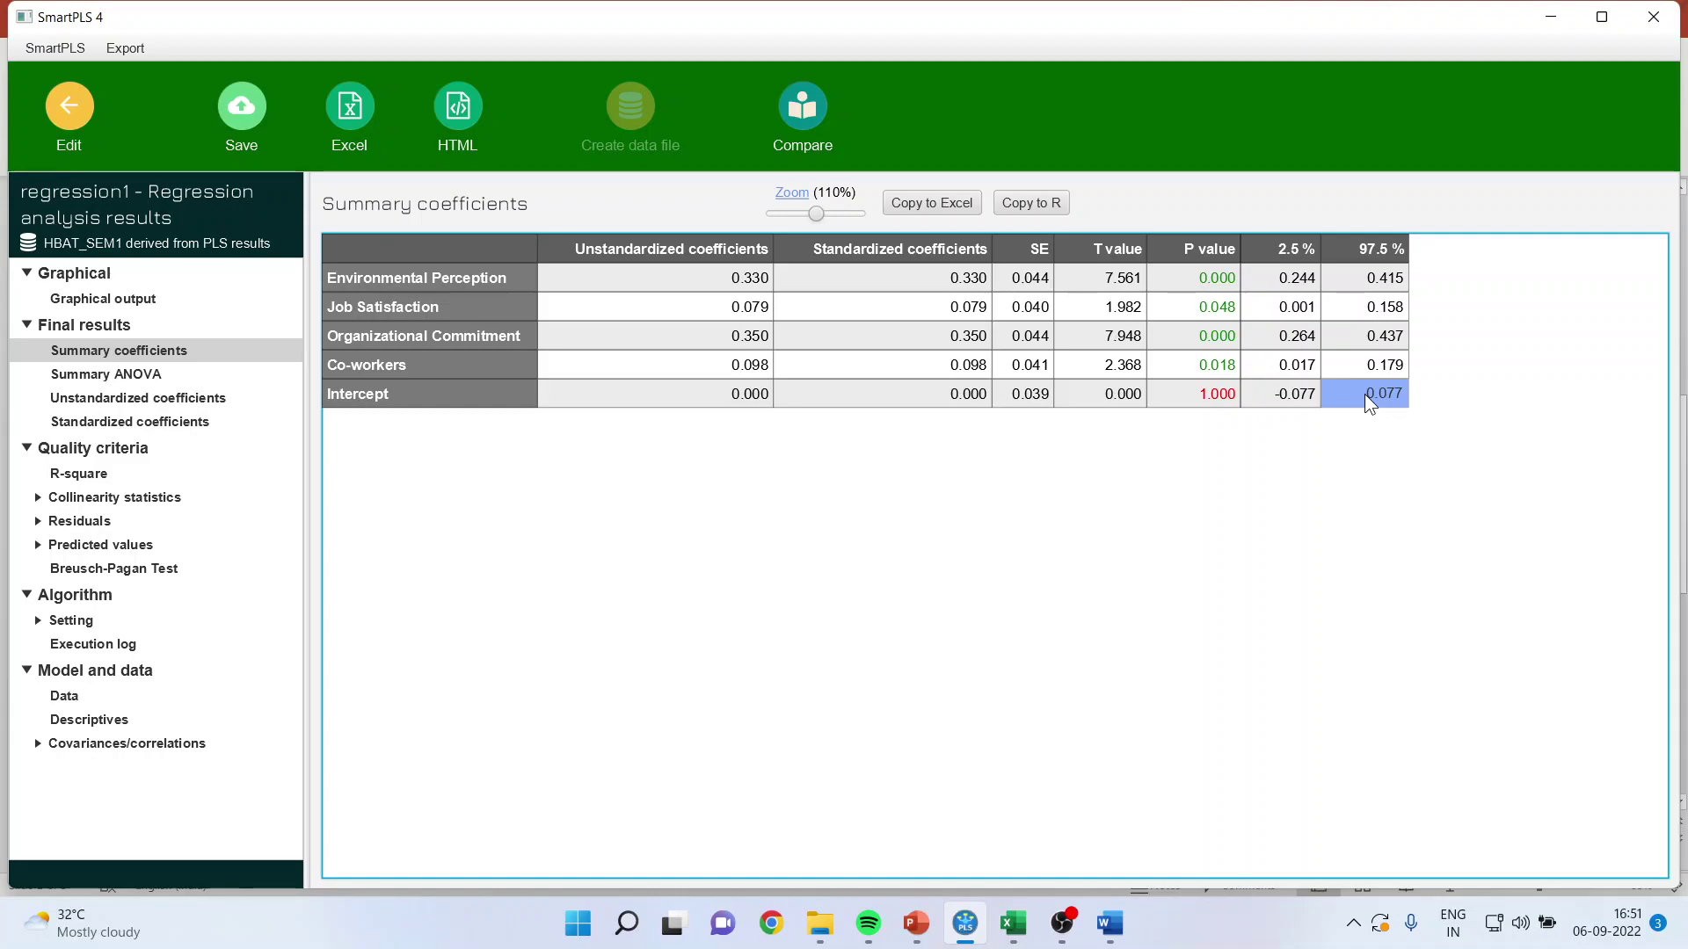
left_click(154, 376)
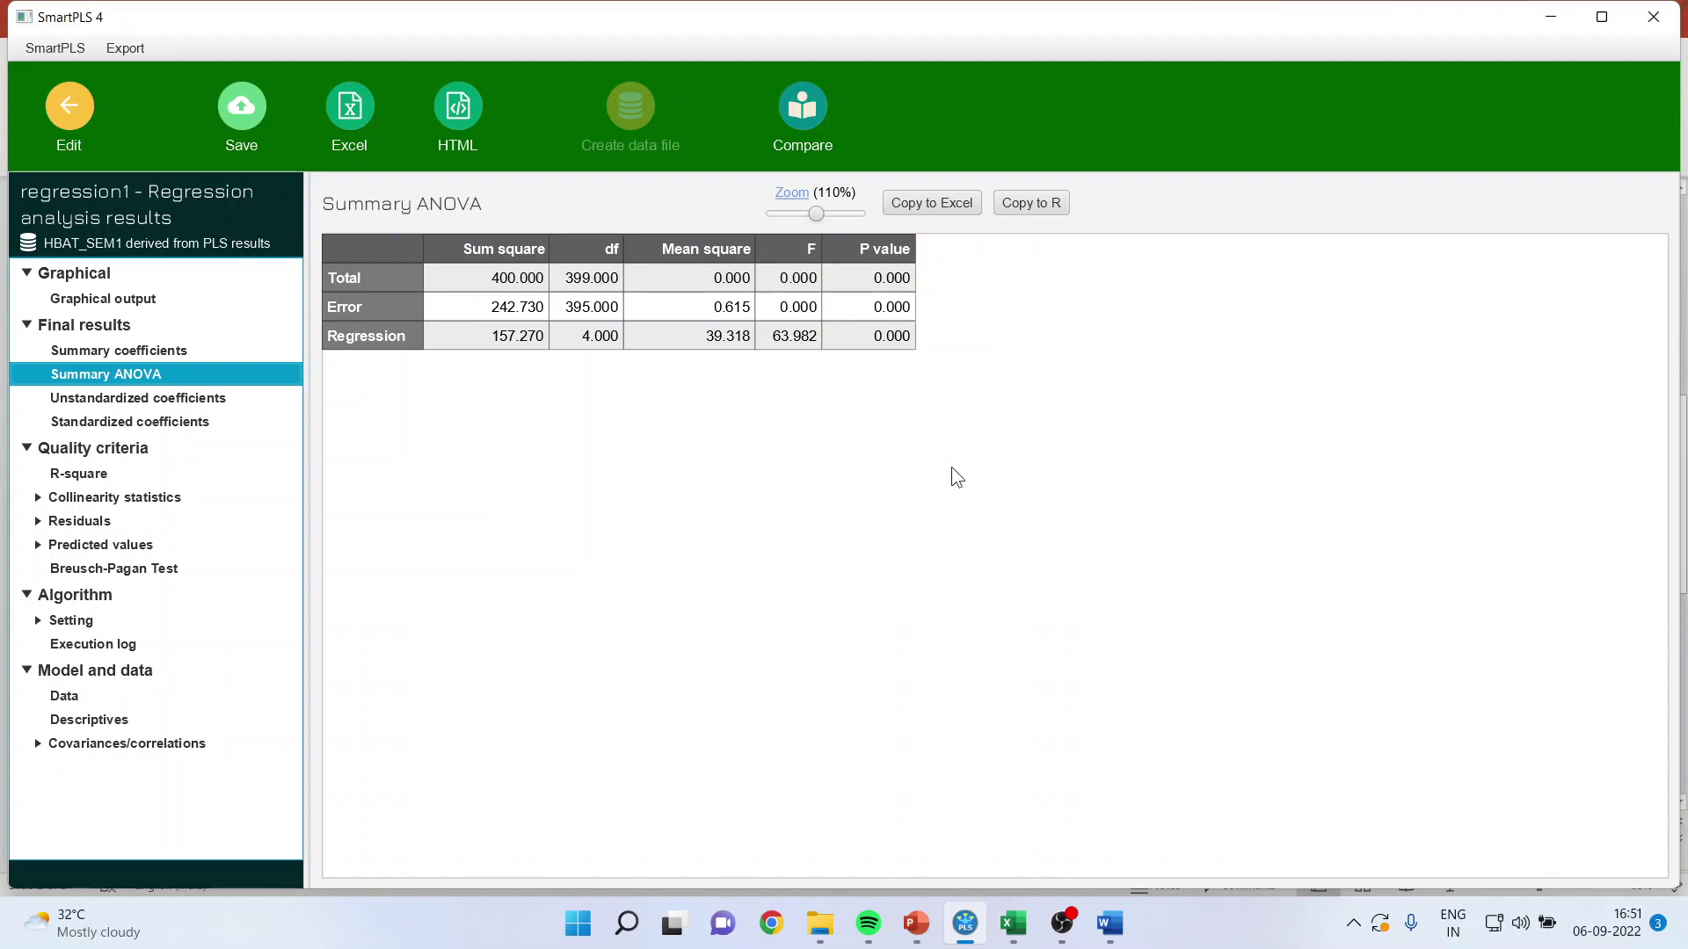
Step: Highlight the ANOVA P values, revisit Summary coefficients, then show Unstandardized coefficients
left_click_drag(883, 278, 887, 334)
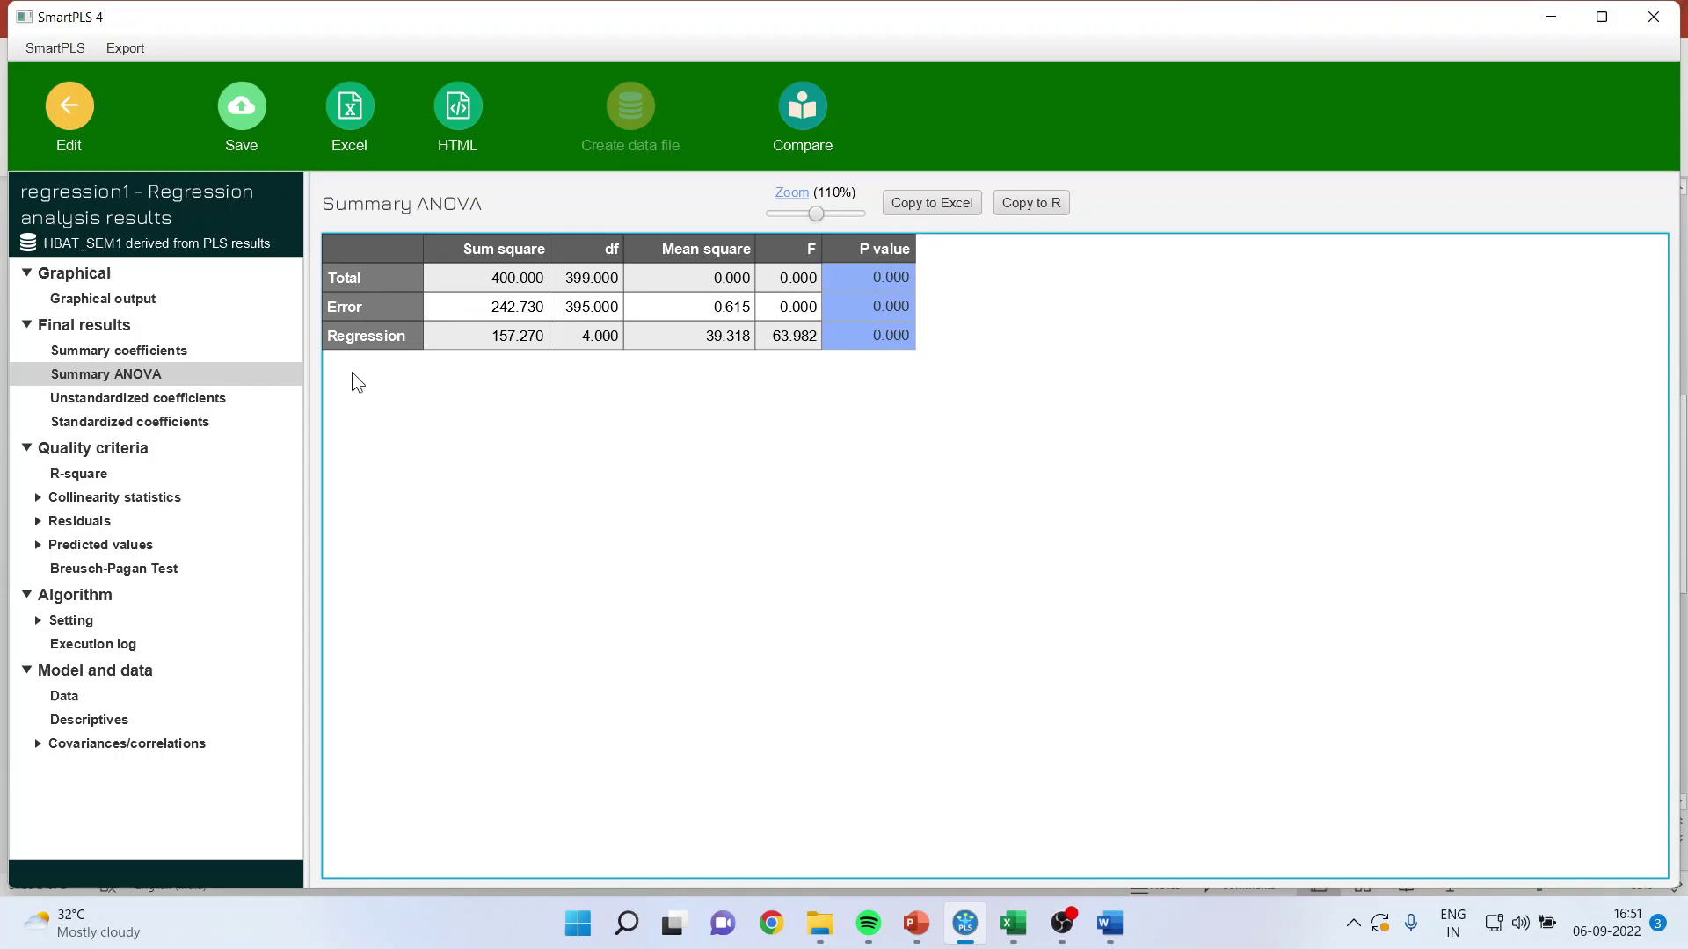
left_click(171, 352)
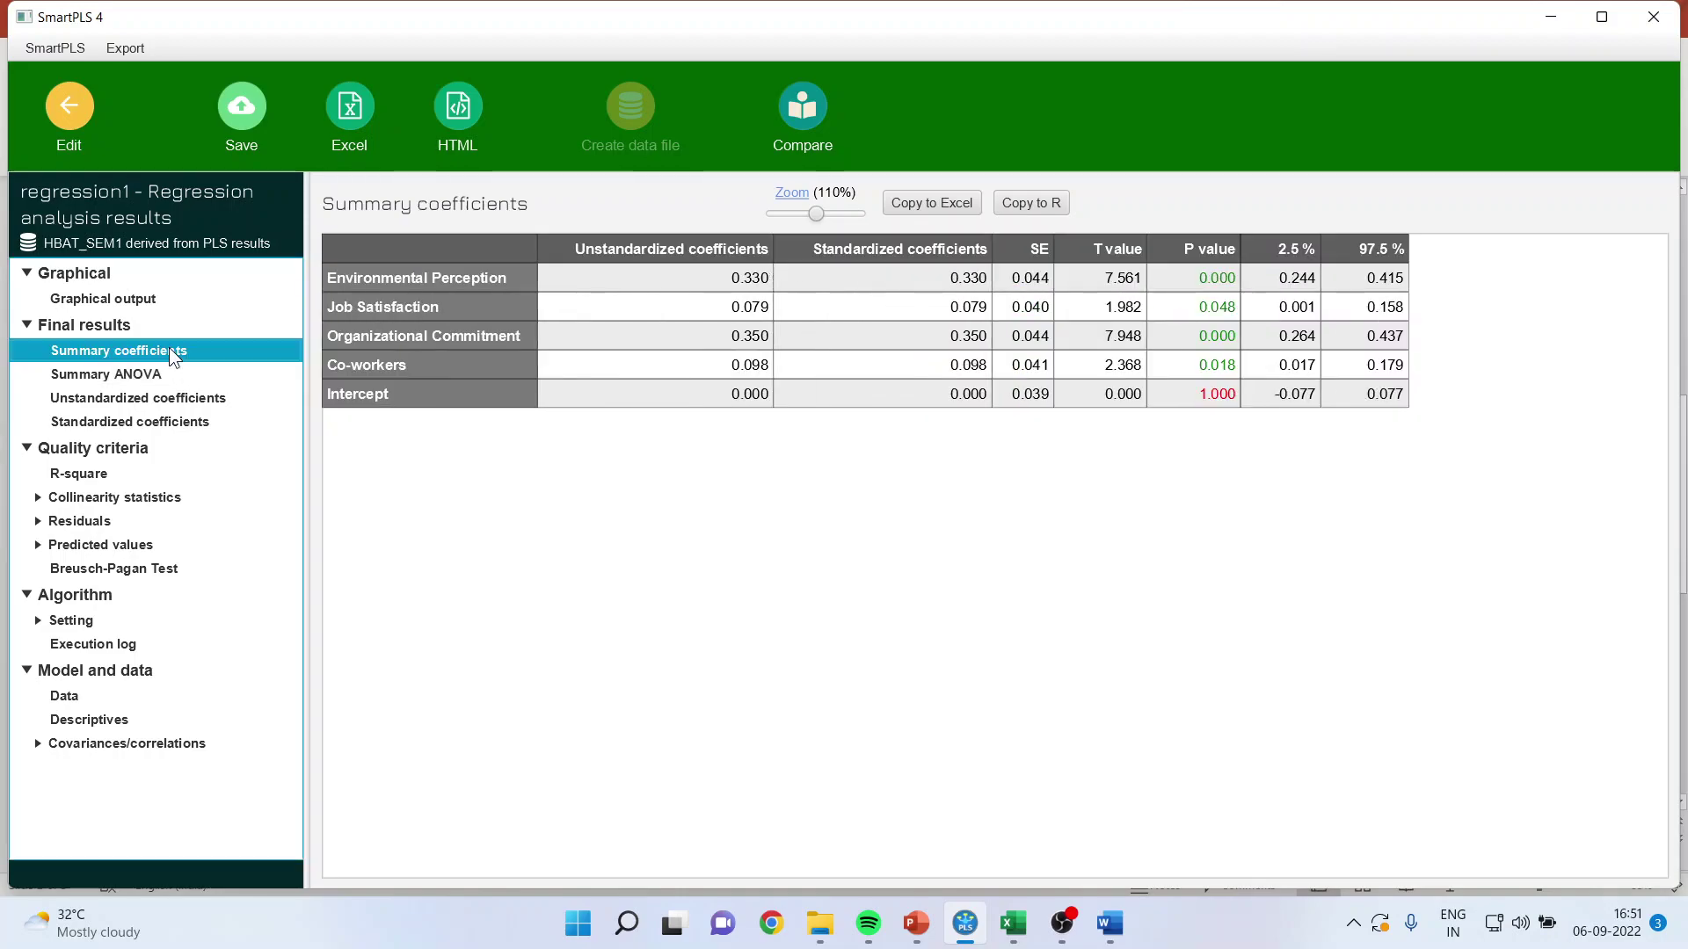
left_click(443, 278)
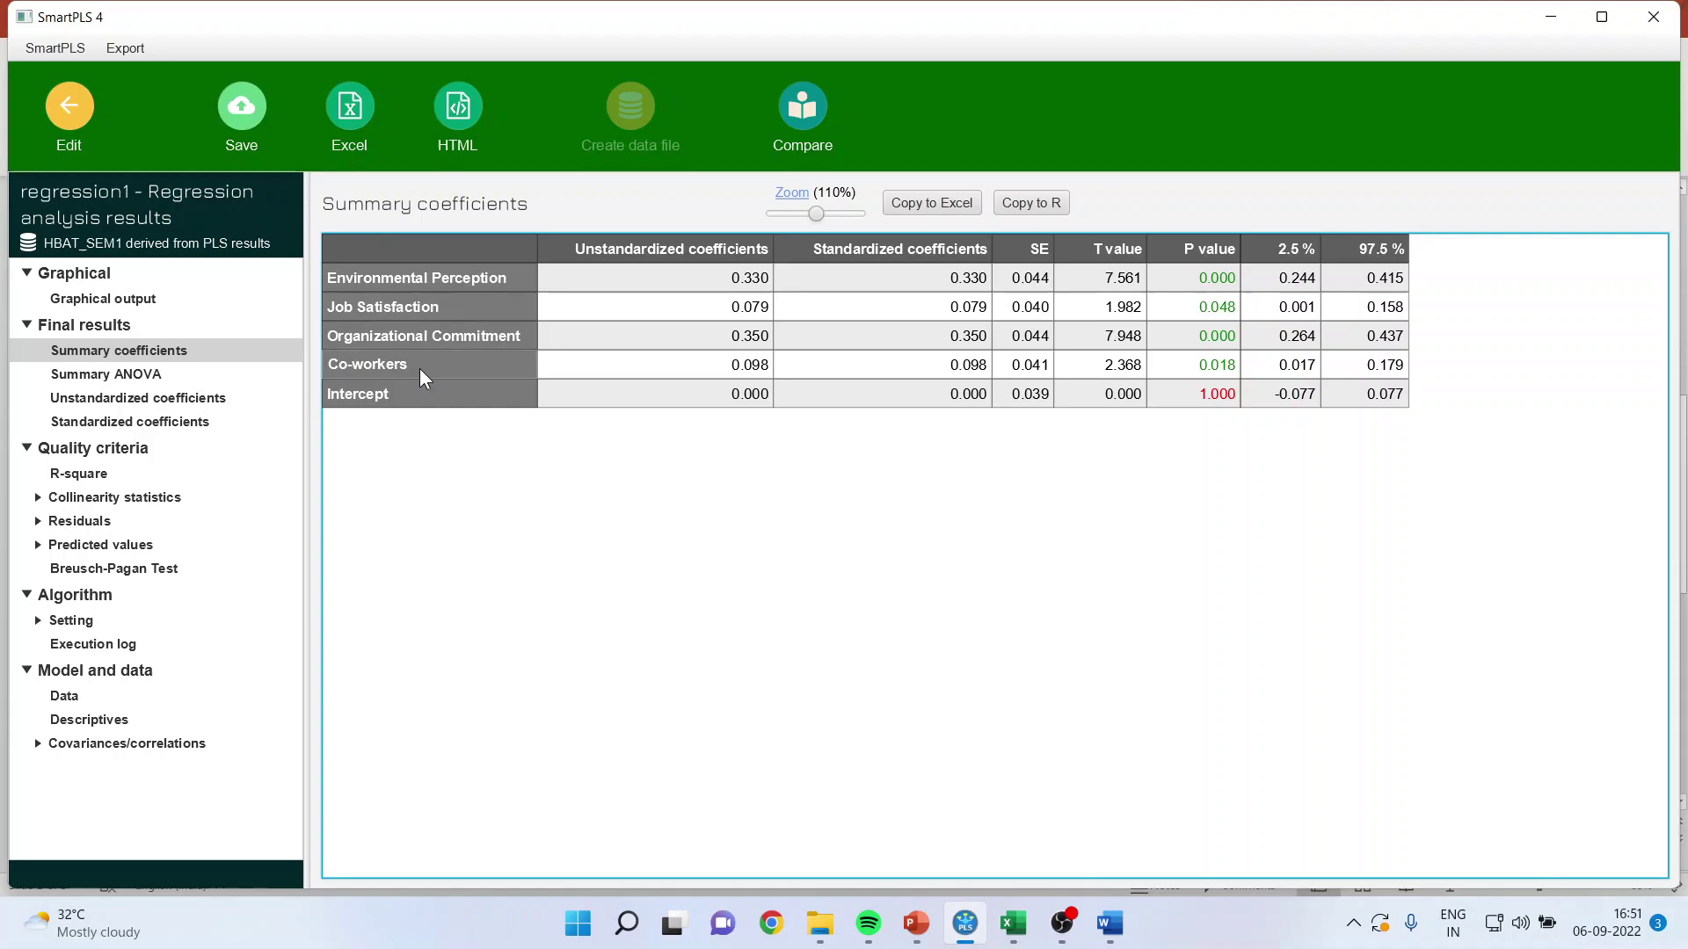
left_click(152, 376)
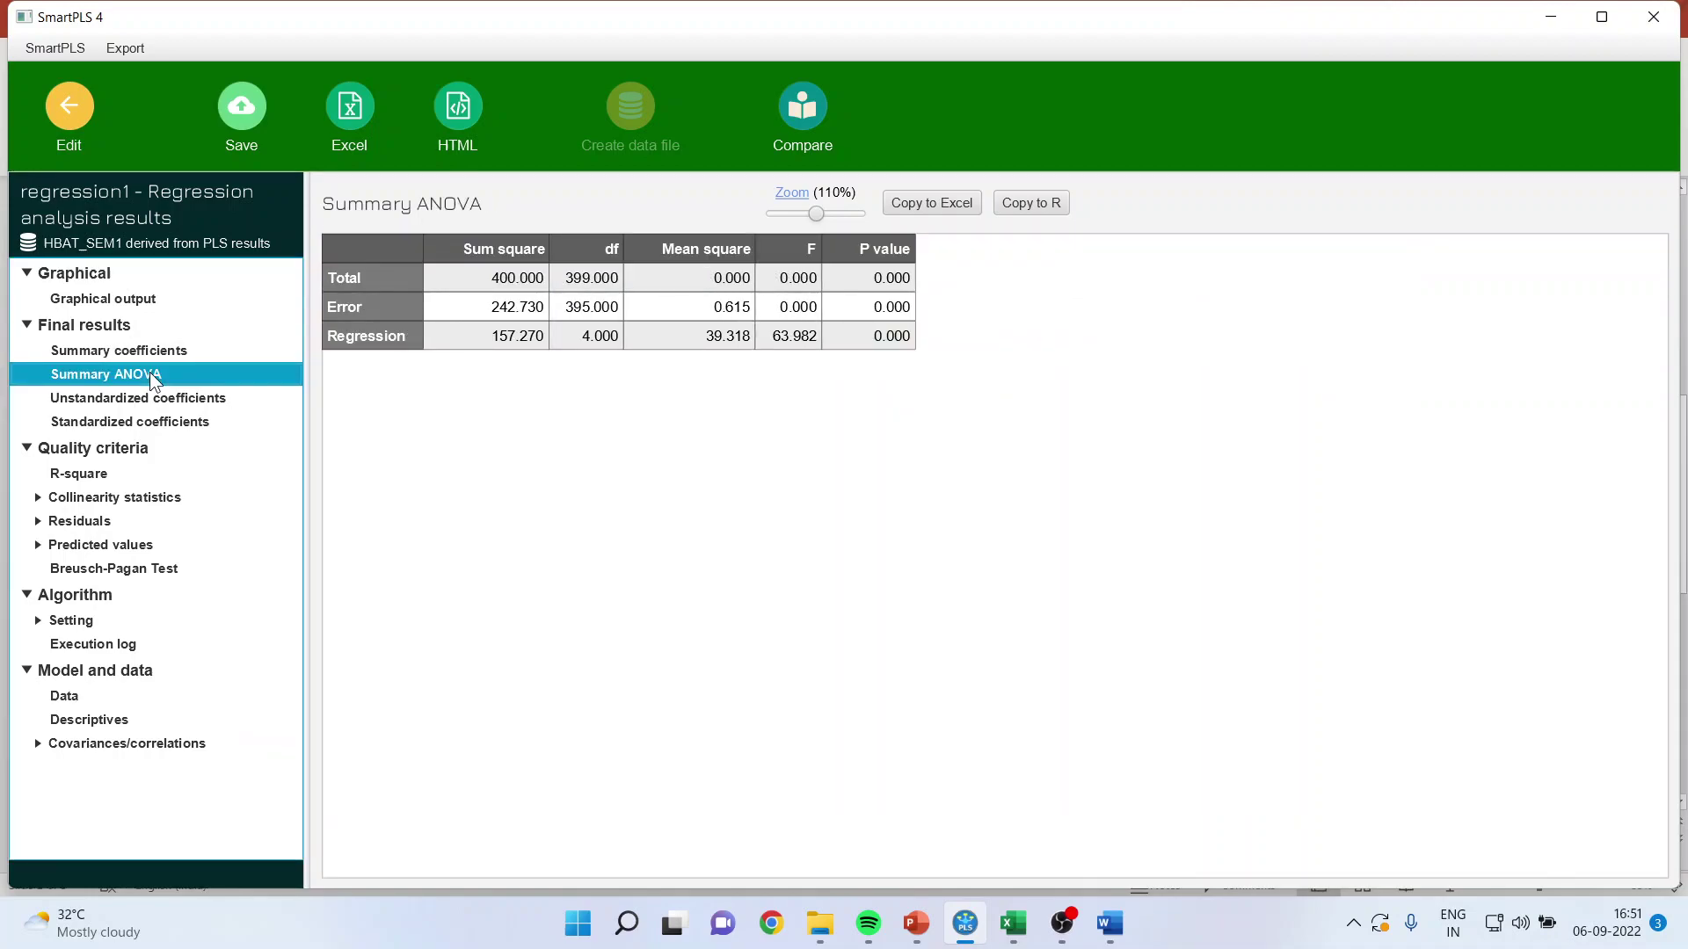
left_click_drag(841, 276, 850, 334)
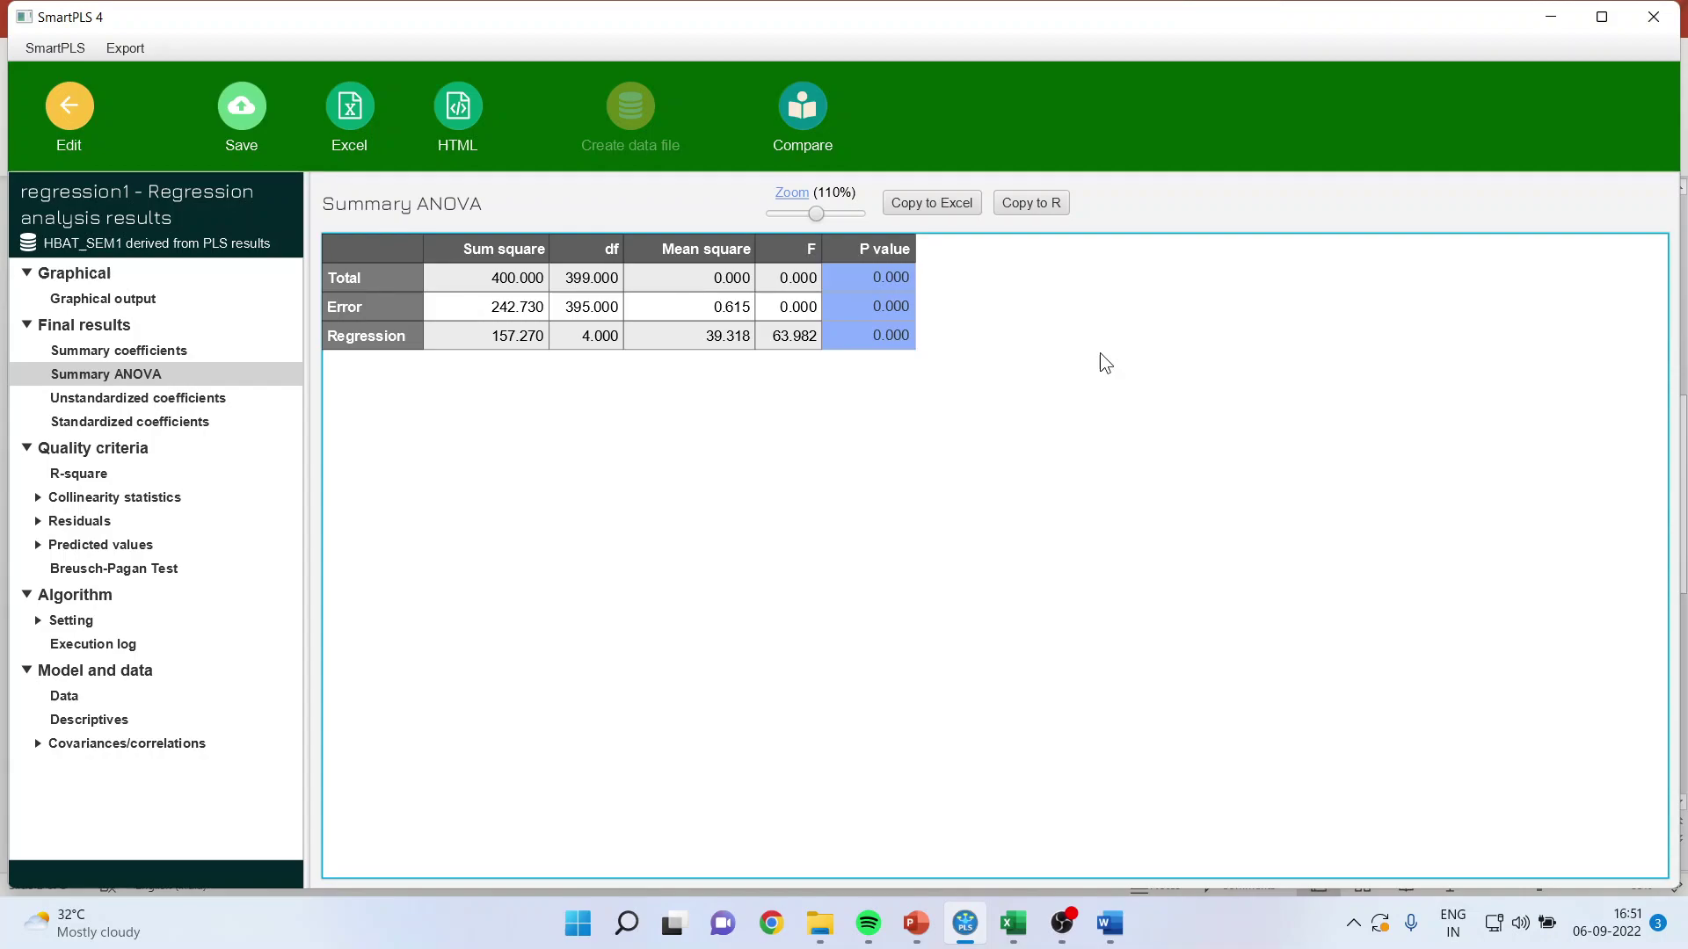
left_click(195, 400)
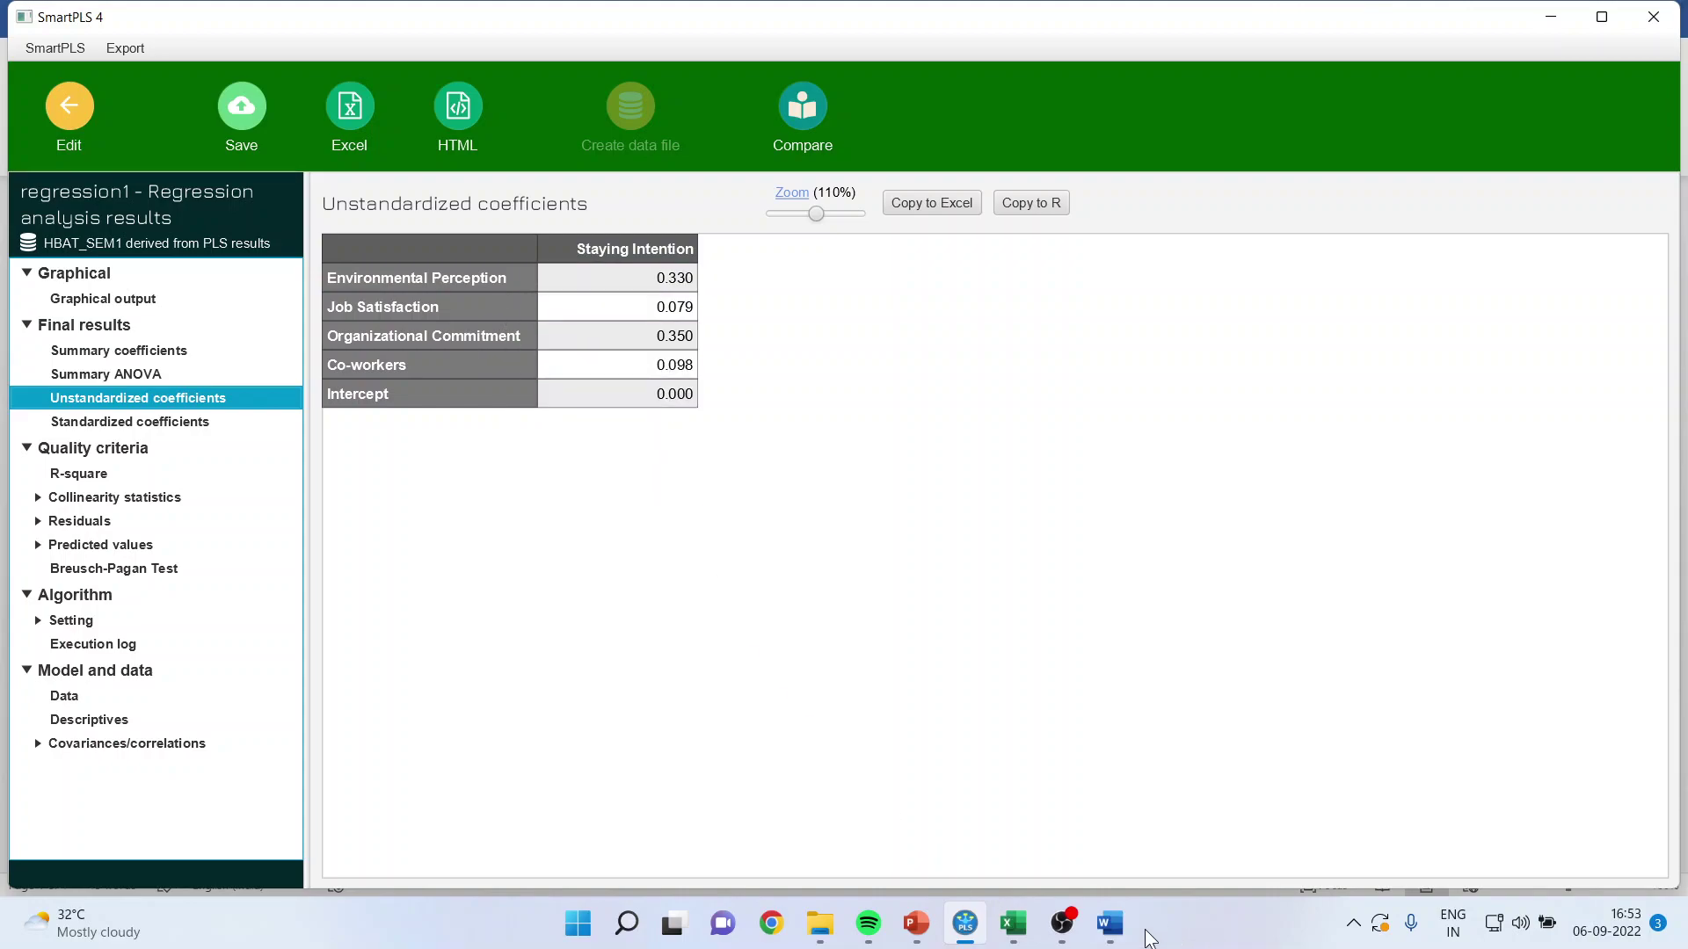
Step: In Word's Document1, highlight the Environmental Perception and Organization Commitment terms of the equation, then return to SmartPLS
mouse_move(1110, 923)
left_click(1027, 862)
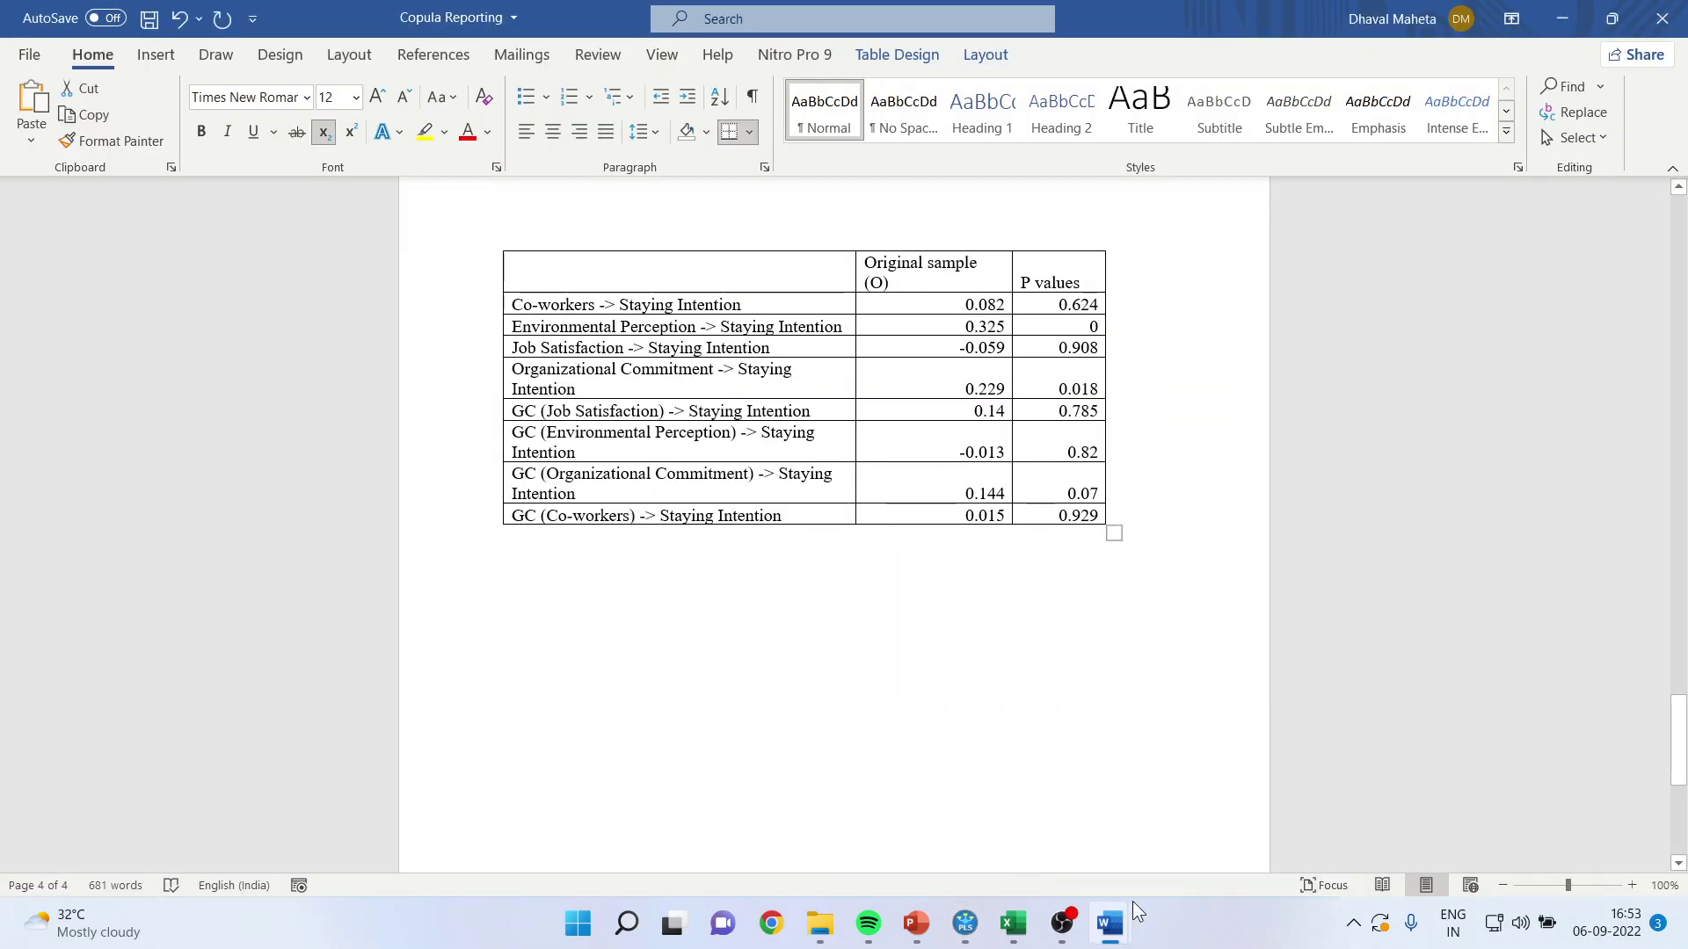
left_click(1209, 800)
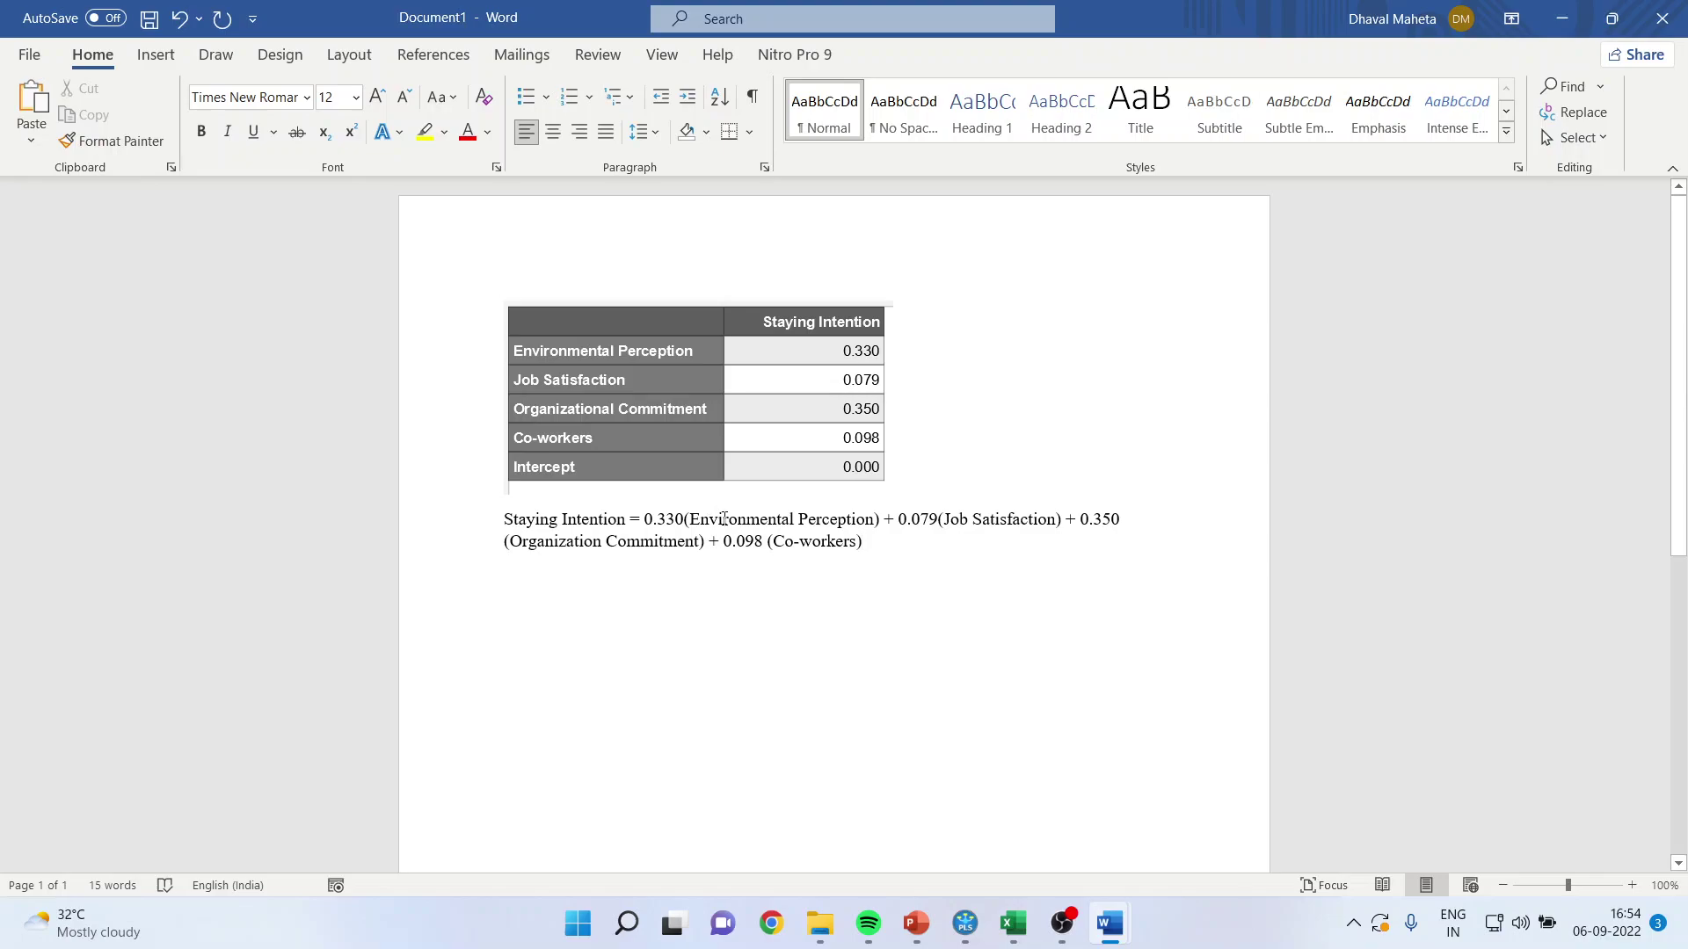
left_click_drag(807, 528, 690, 520)
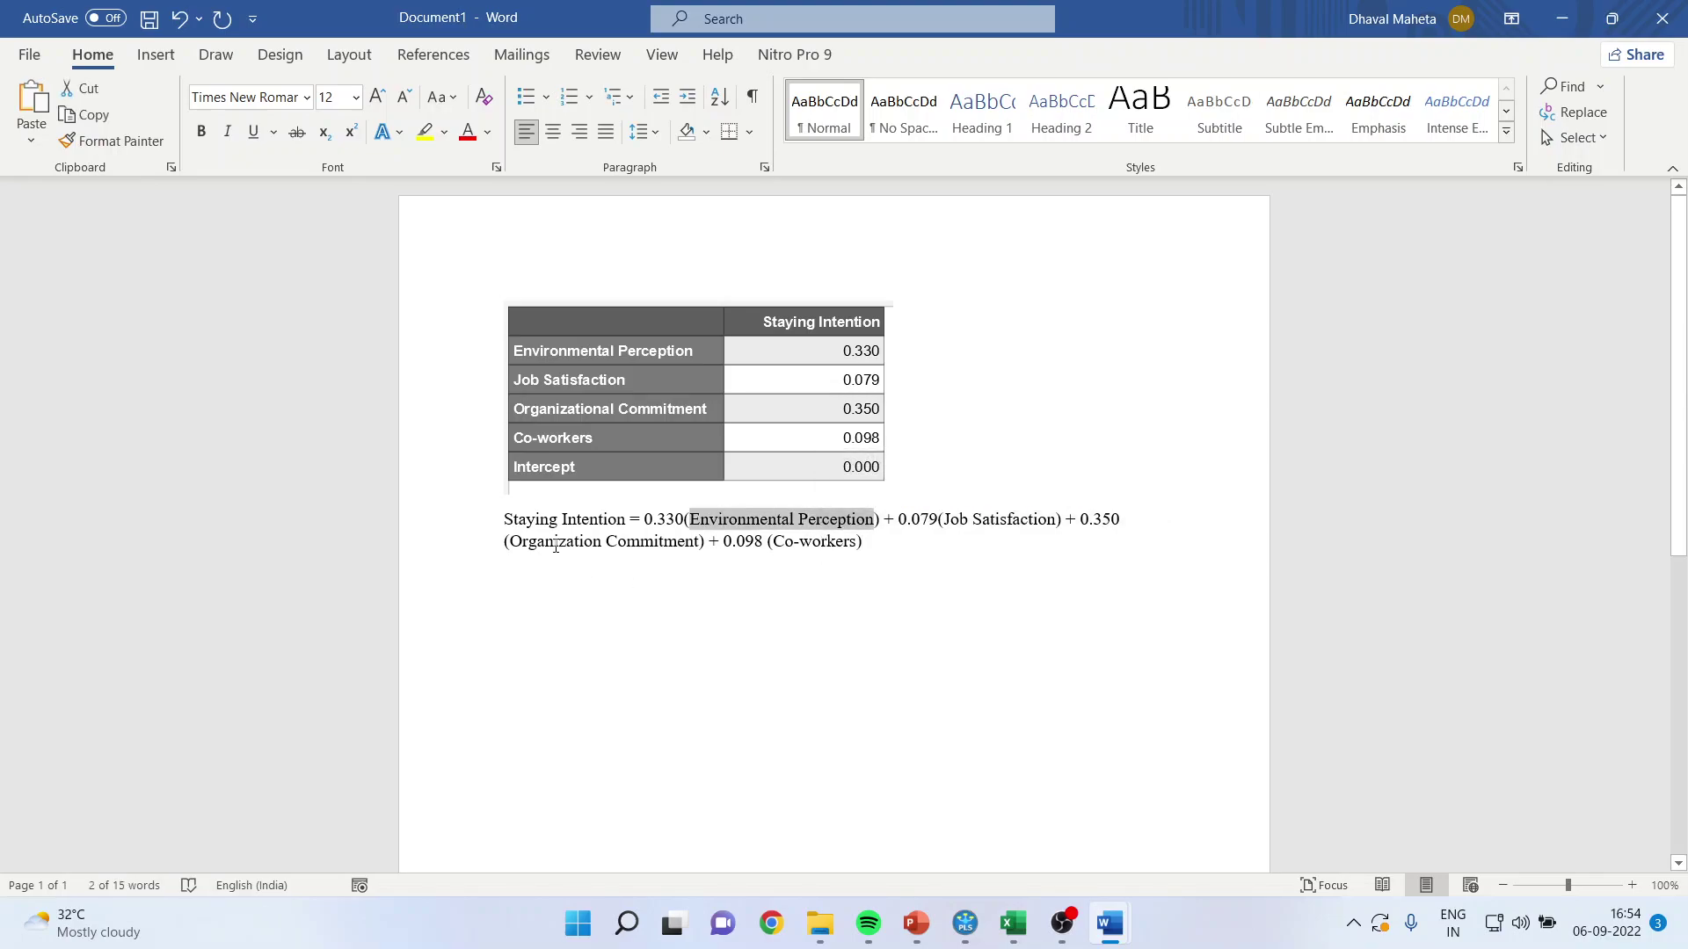
left_click_drag(513, 542, 689, 545)
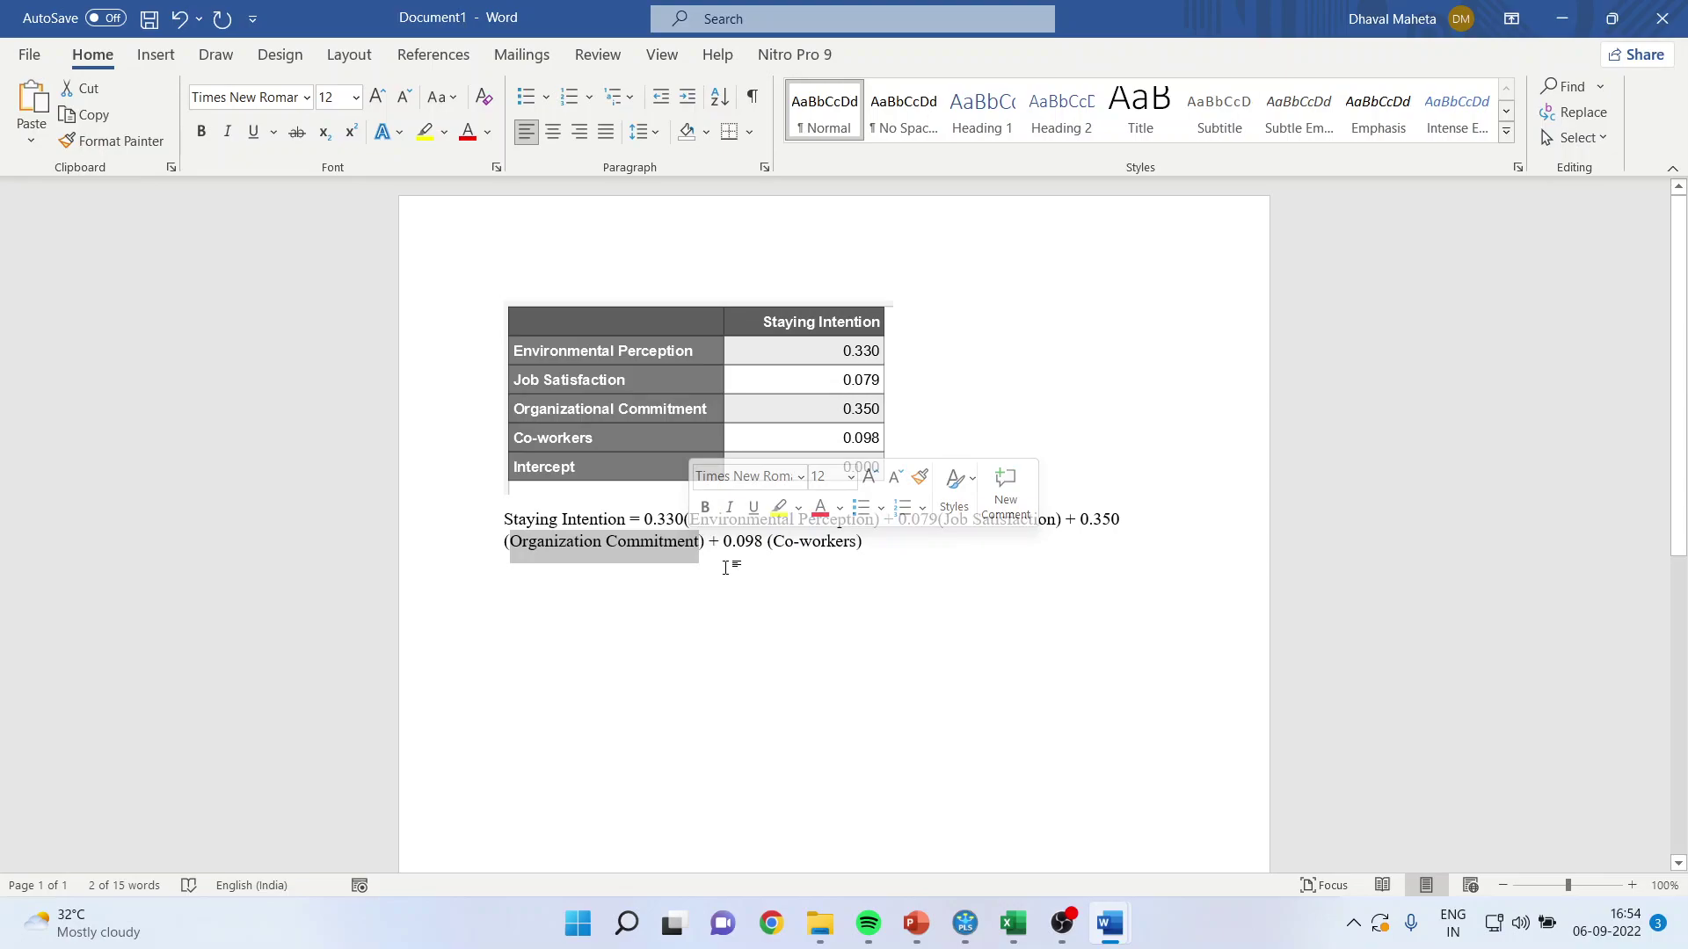
mouse_move(965, 923)
left_click(900, 850)
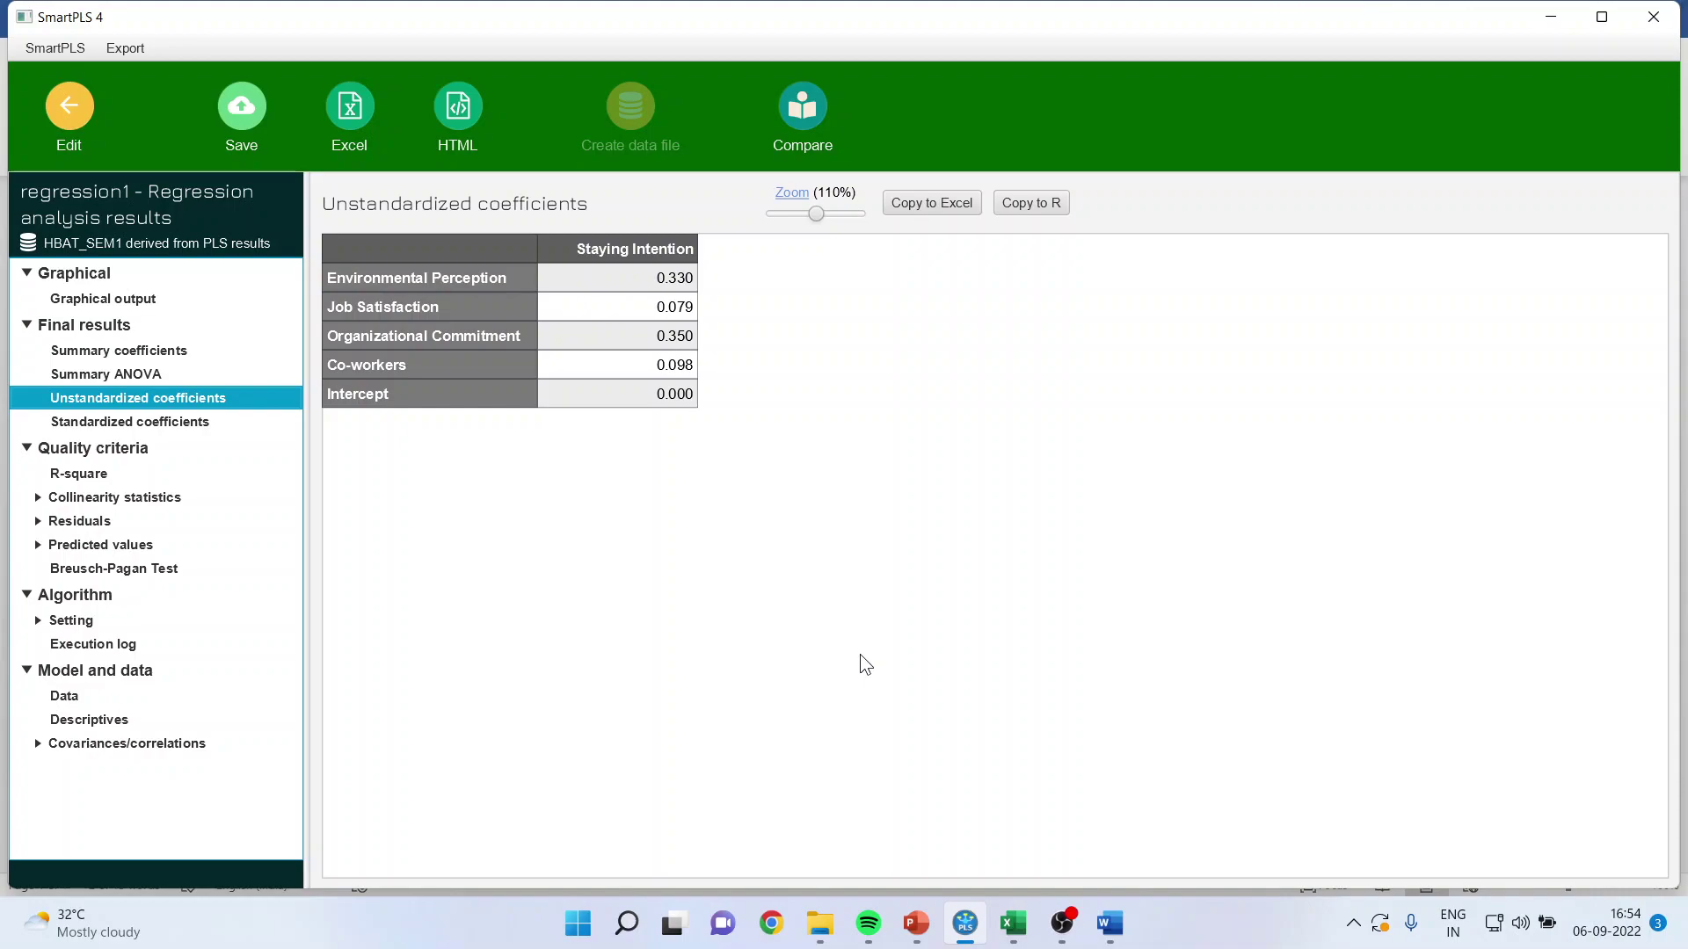
Step: Check adjusted R-square 0.387, view the Collinearity statistics VIF table, and expand Residuals
left_click(83, 474)
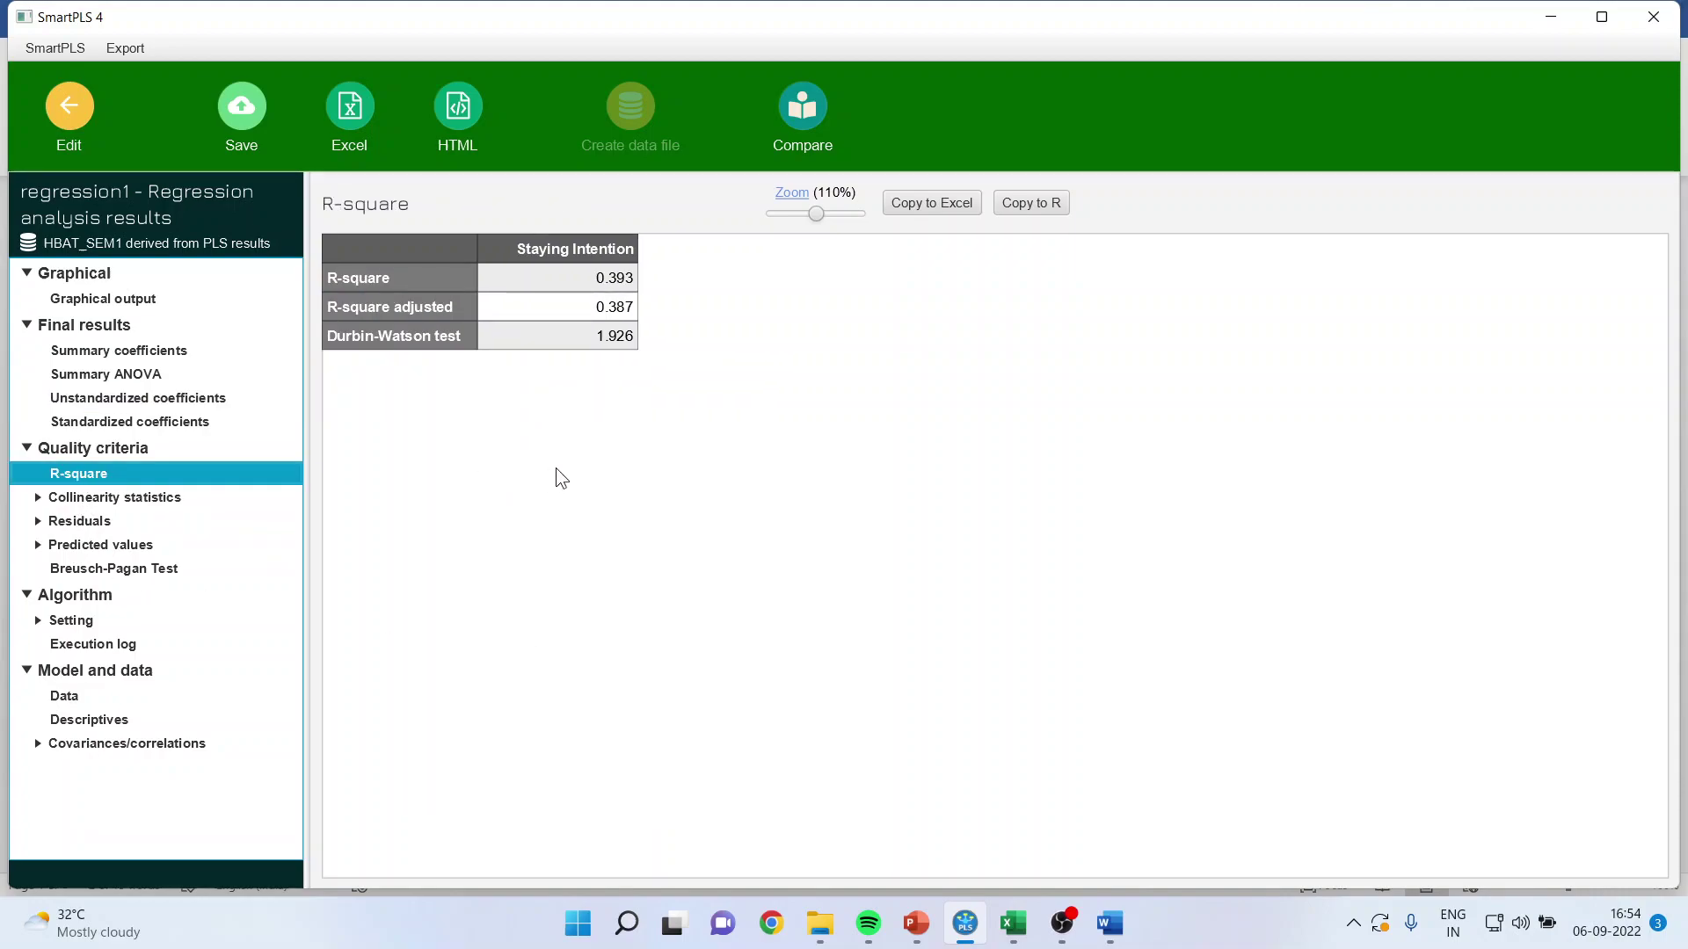
left_click(627, 308)
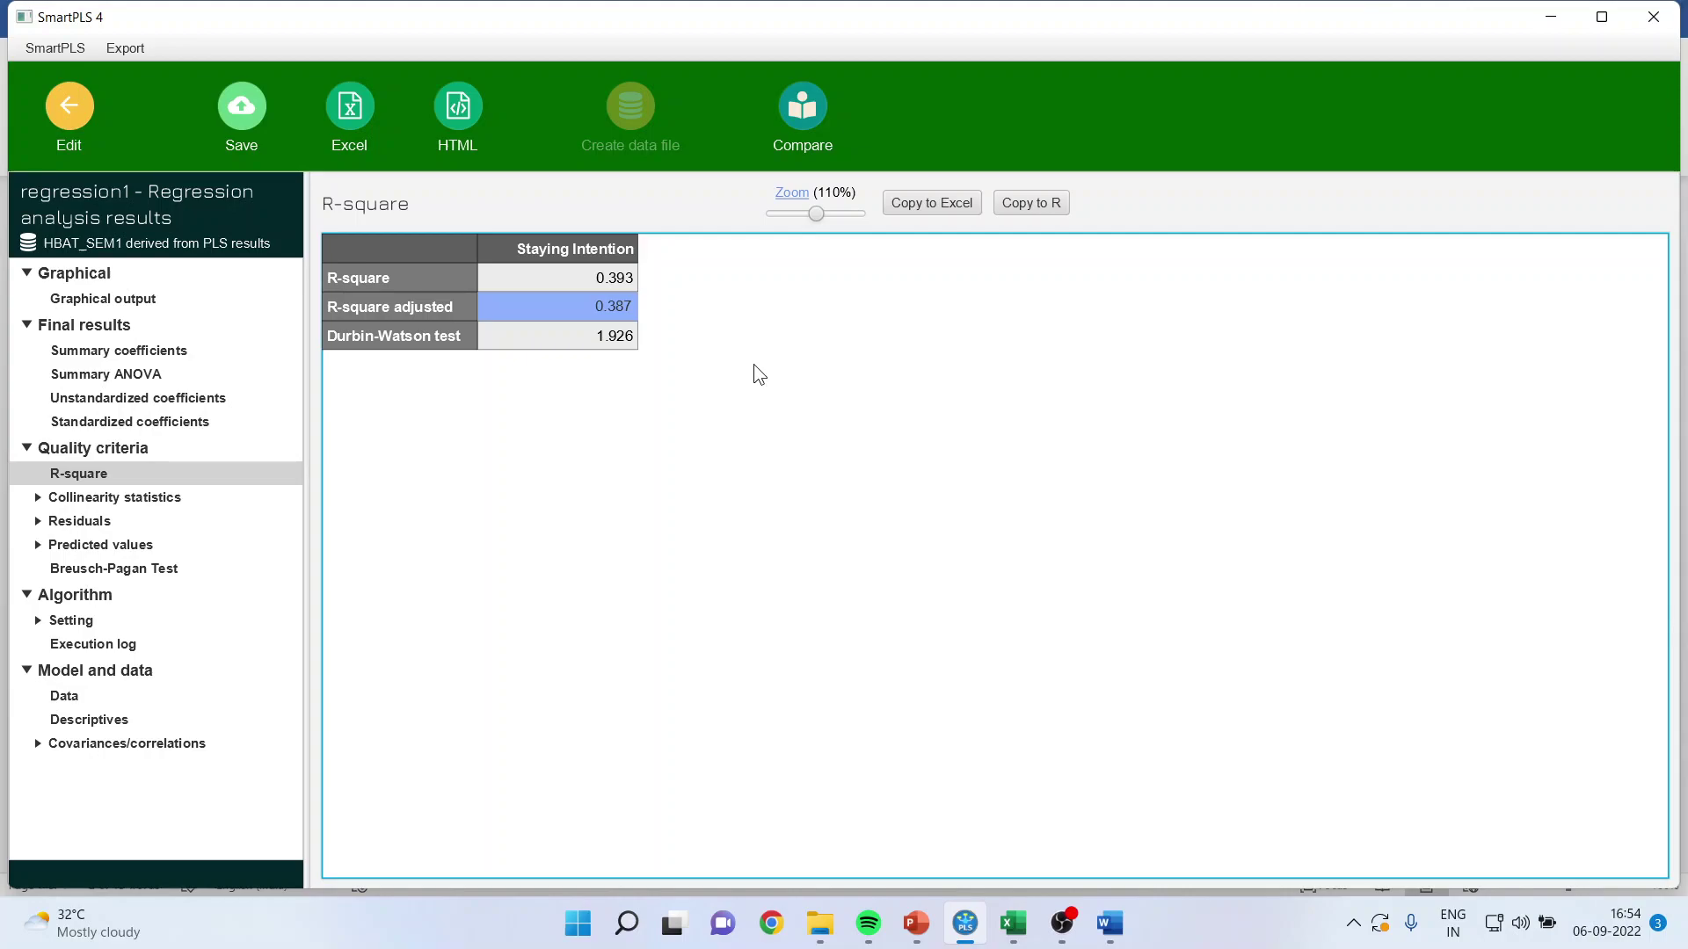
left_click(139, 497)
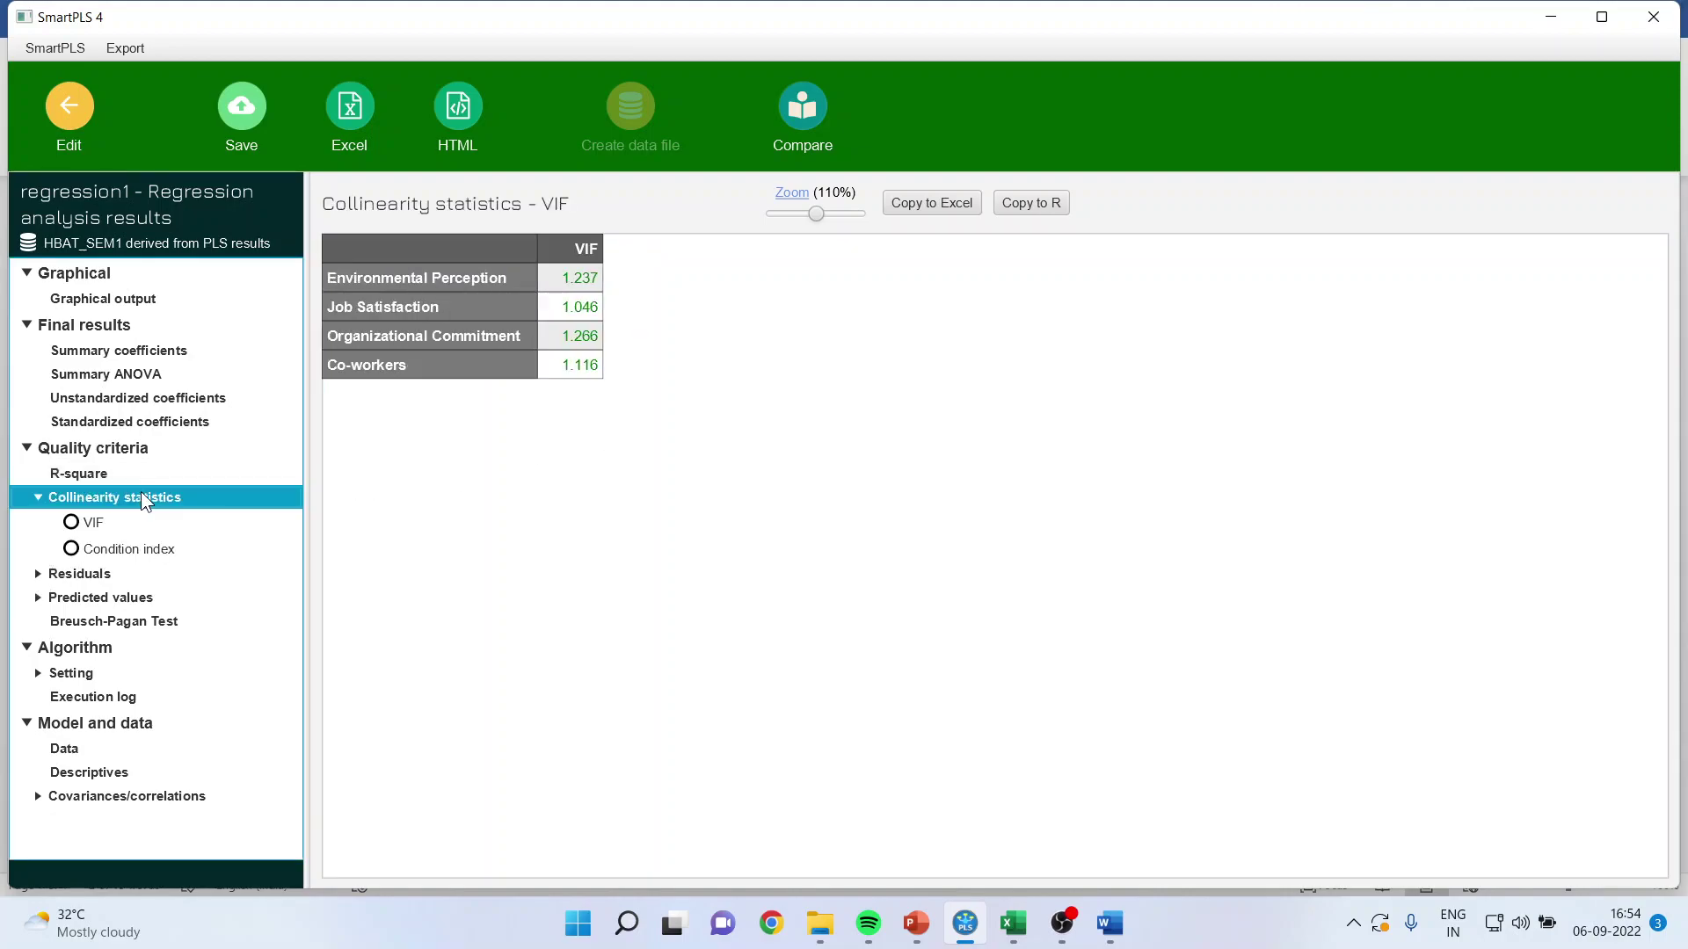
left_click(100, 522)
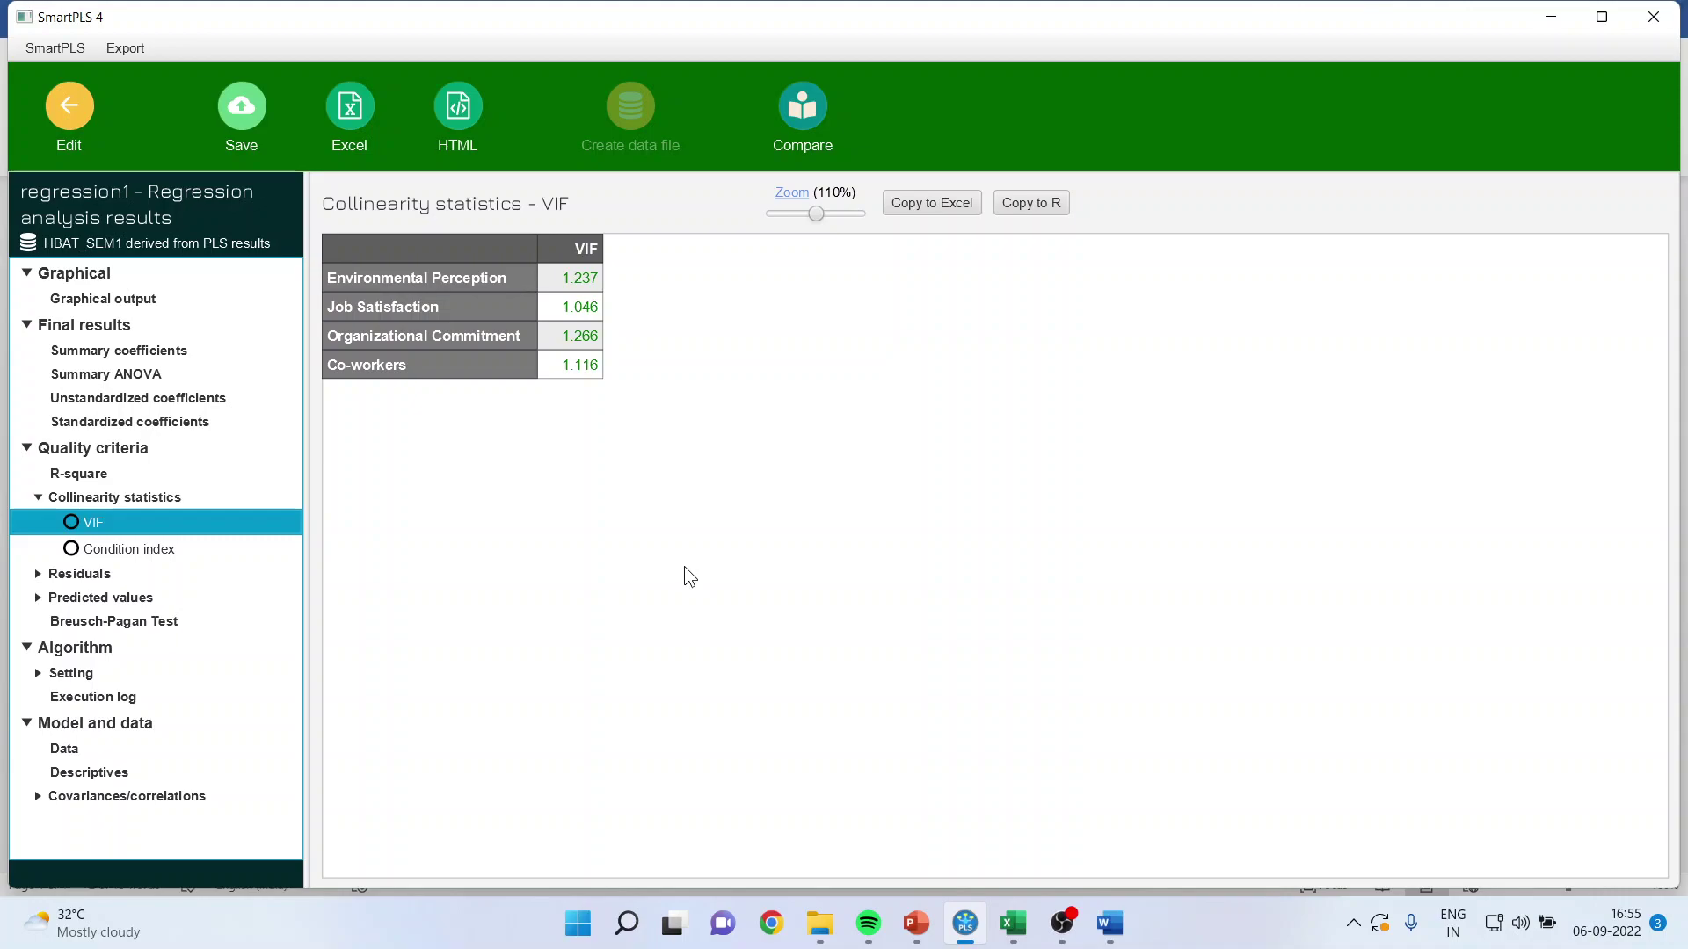
left_click(38, 573)
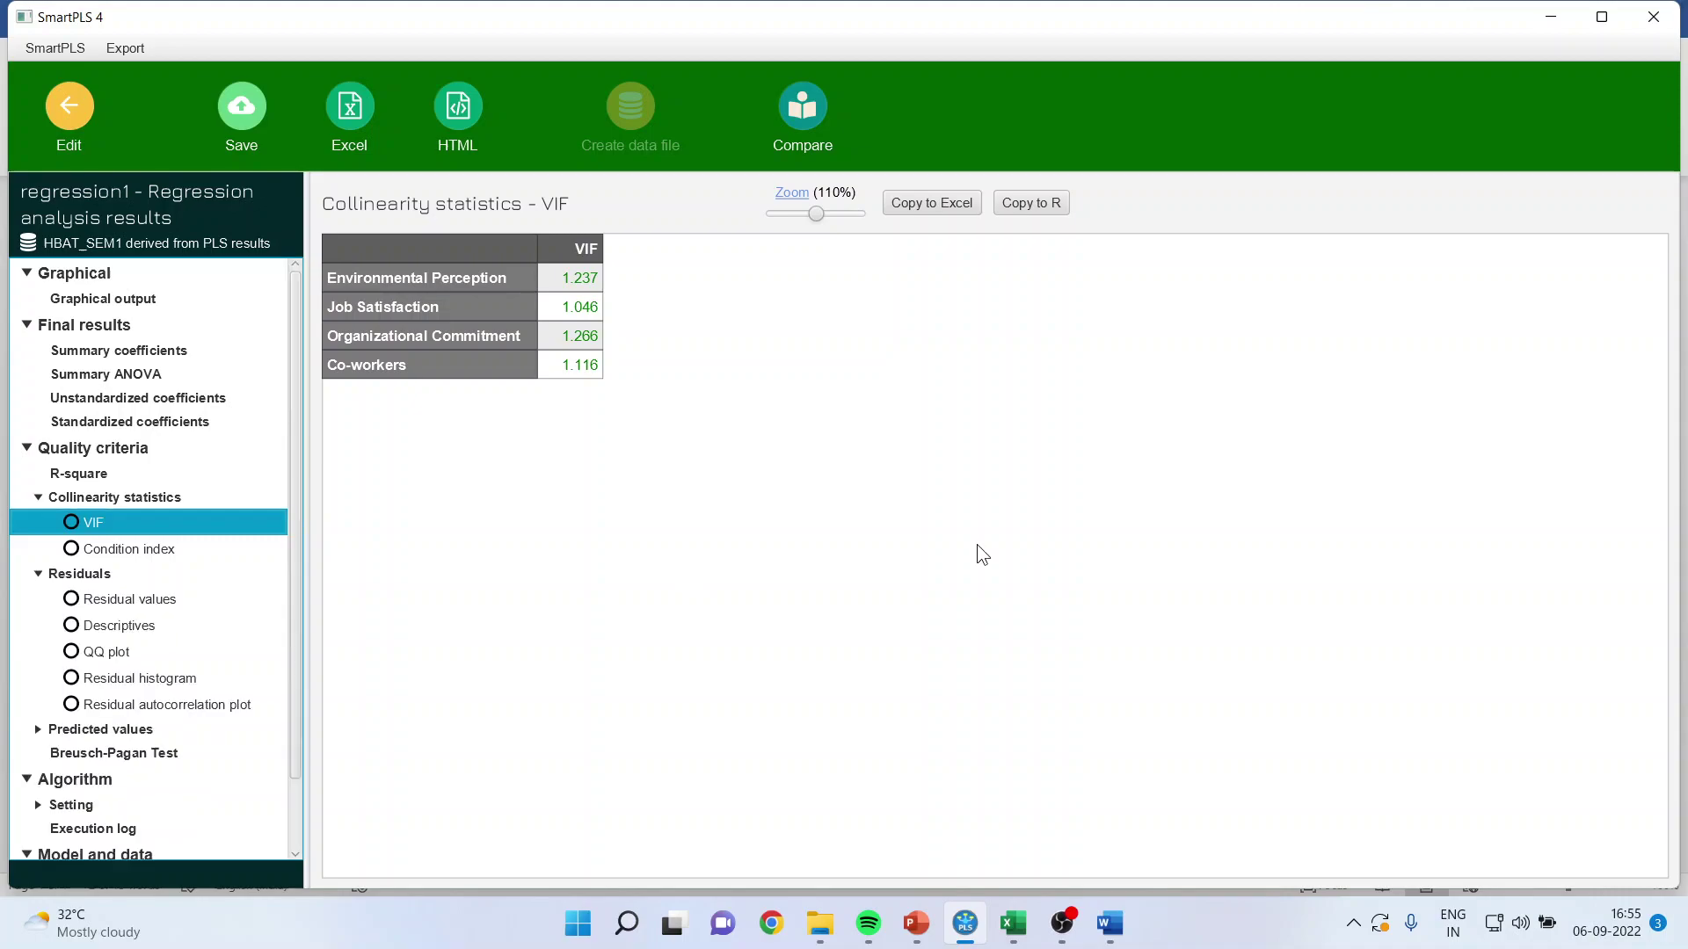
Step: Show the Staying Intention residual descriptives and highlight Cramér-von Mises 0.337 with p value 0.000
left_click(151, 598)
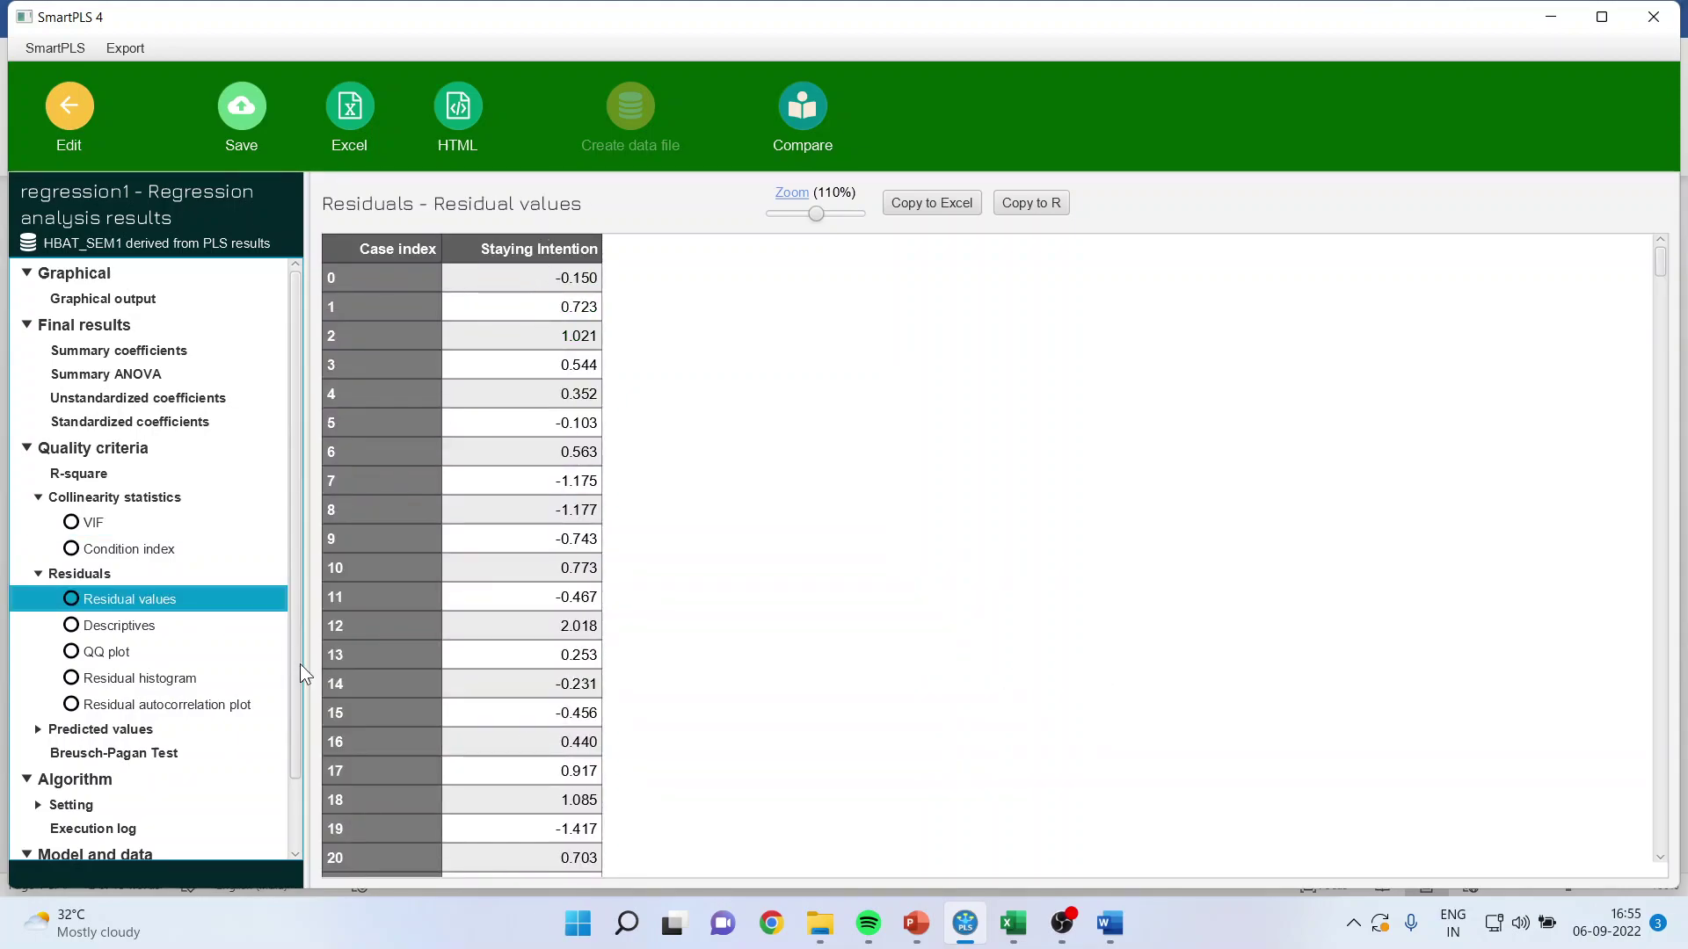
left_click(141, 625)
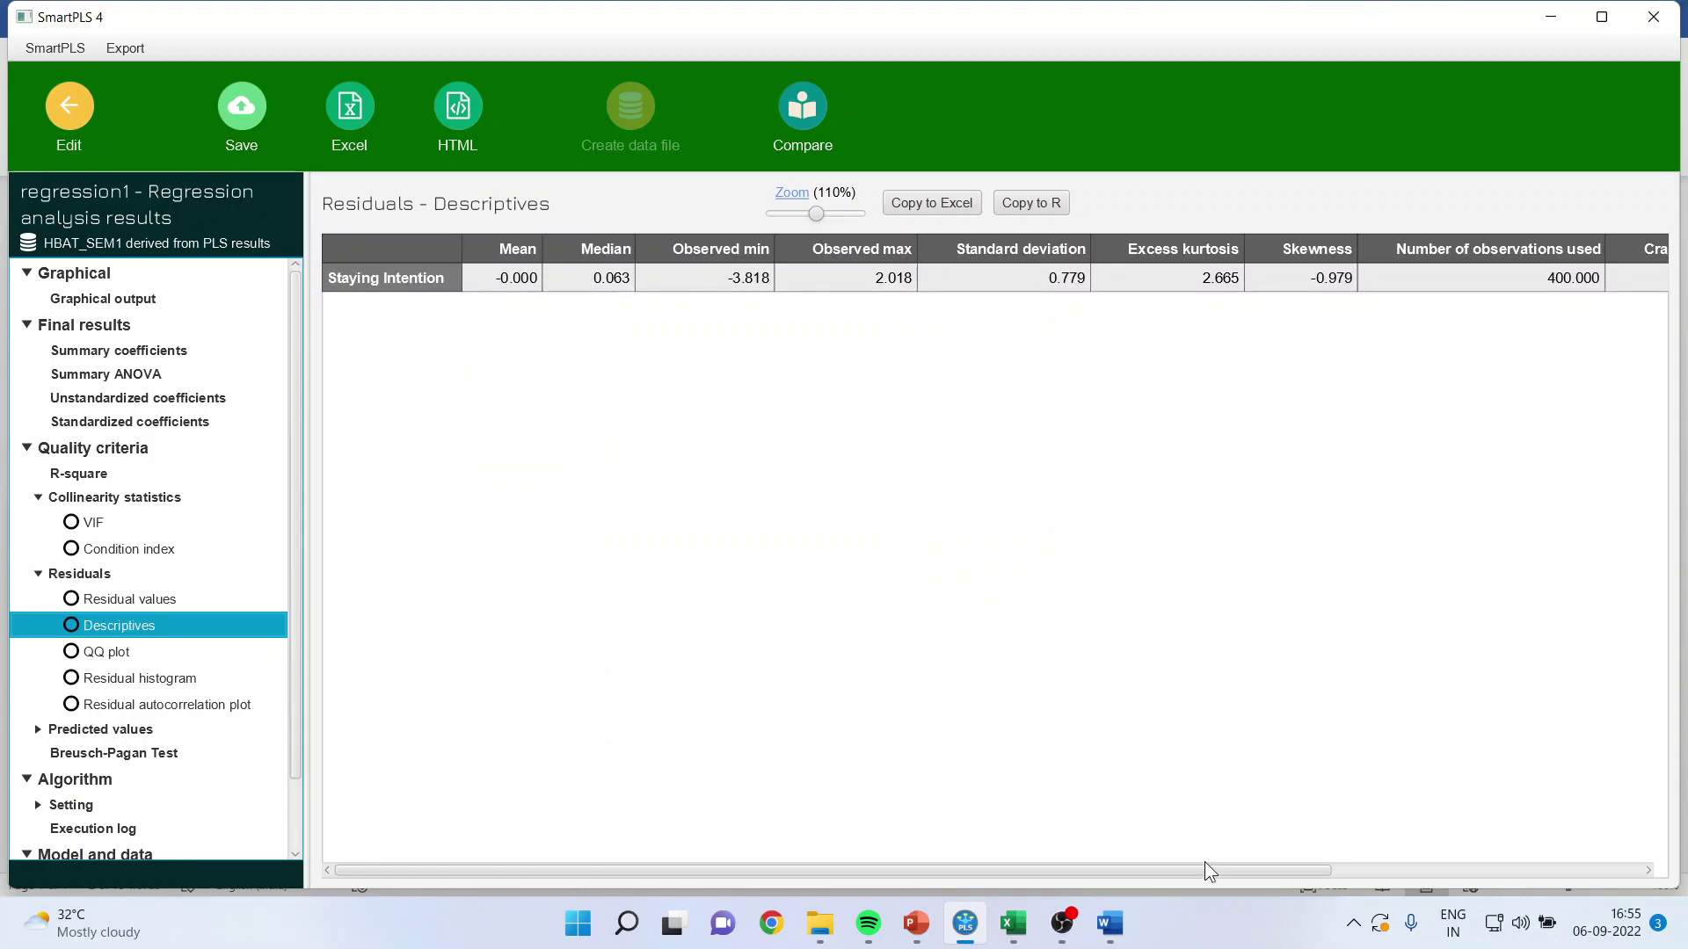
left_click_drag(1205, 868, 1577, 881)
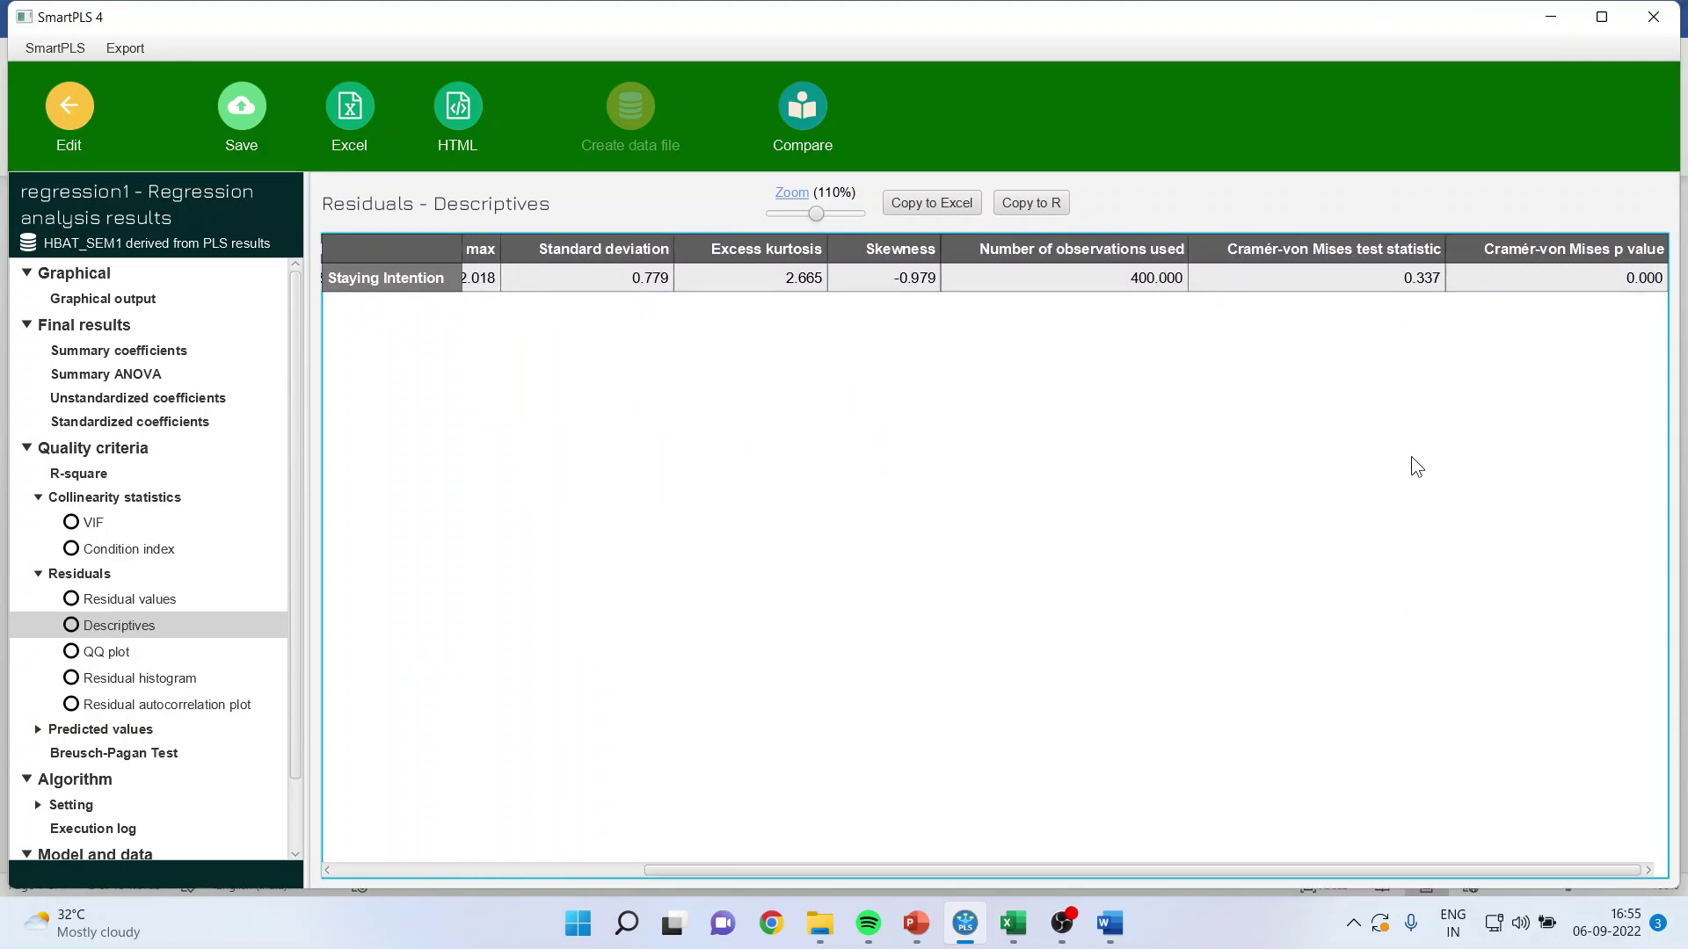
left_click(1340, 277)
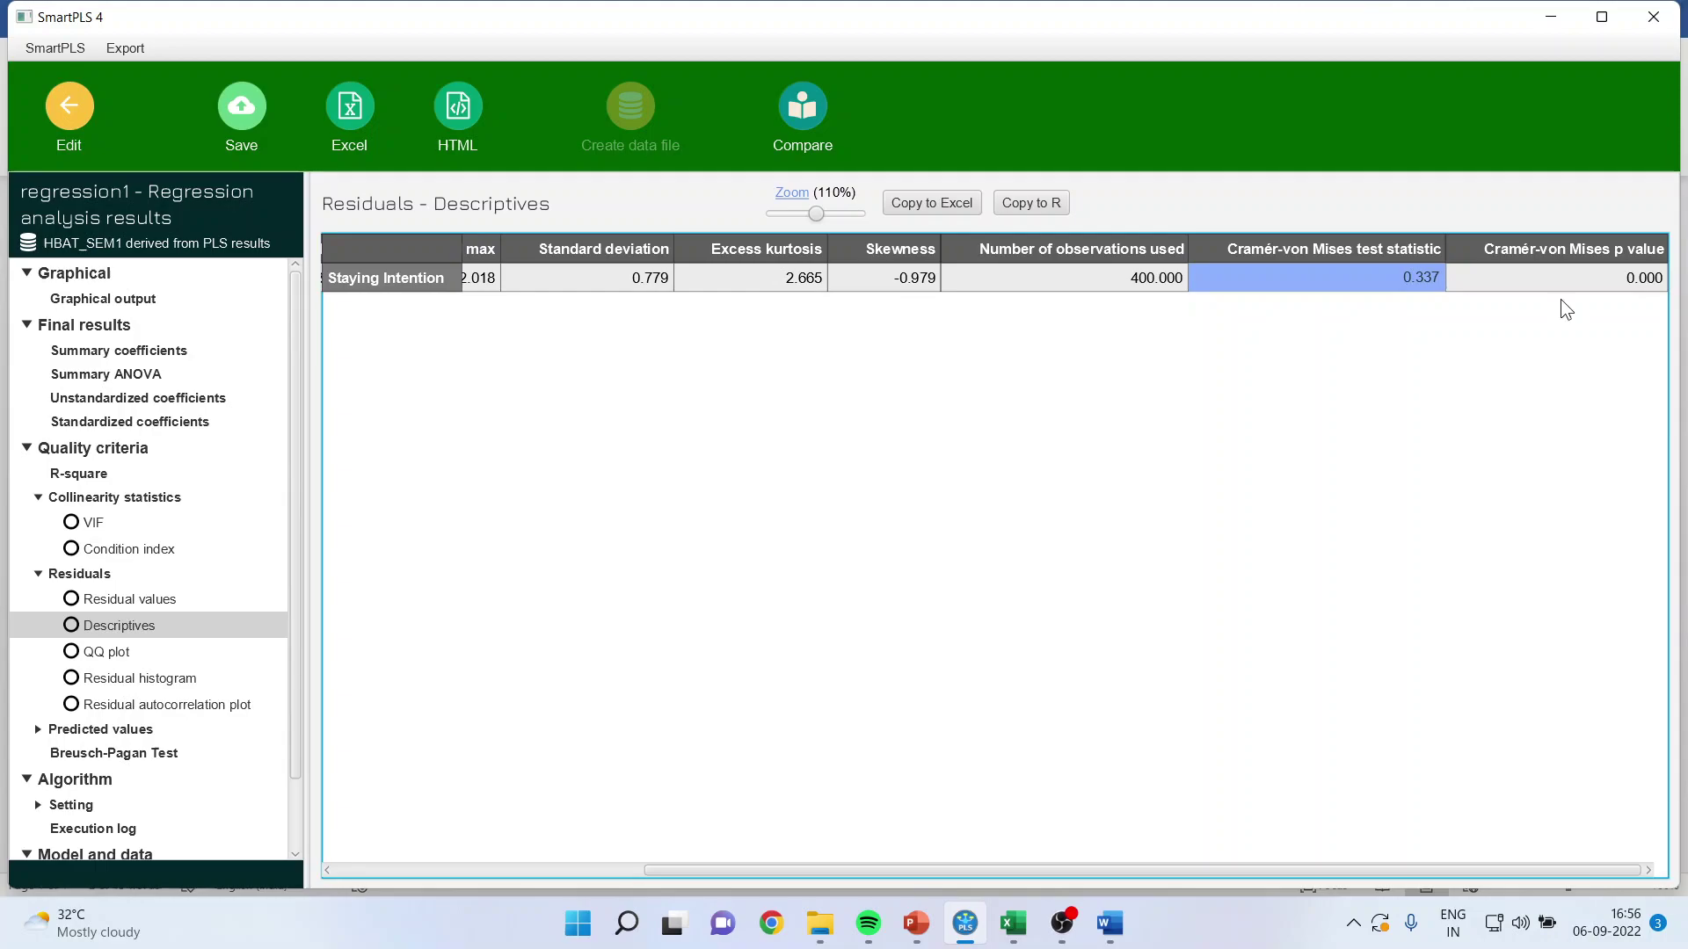
left_click(1589, 276)
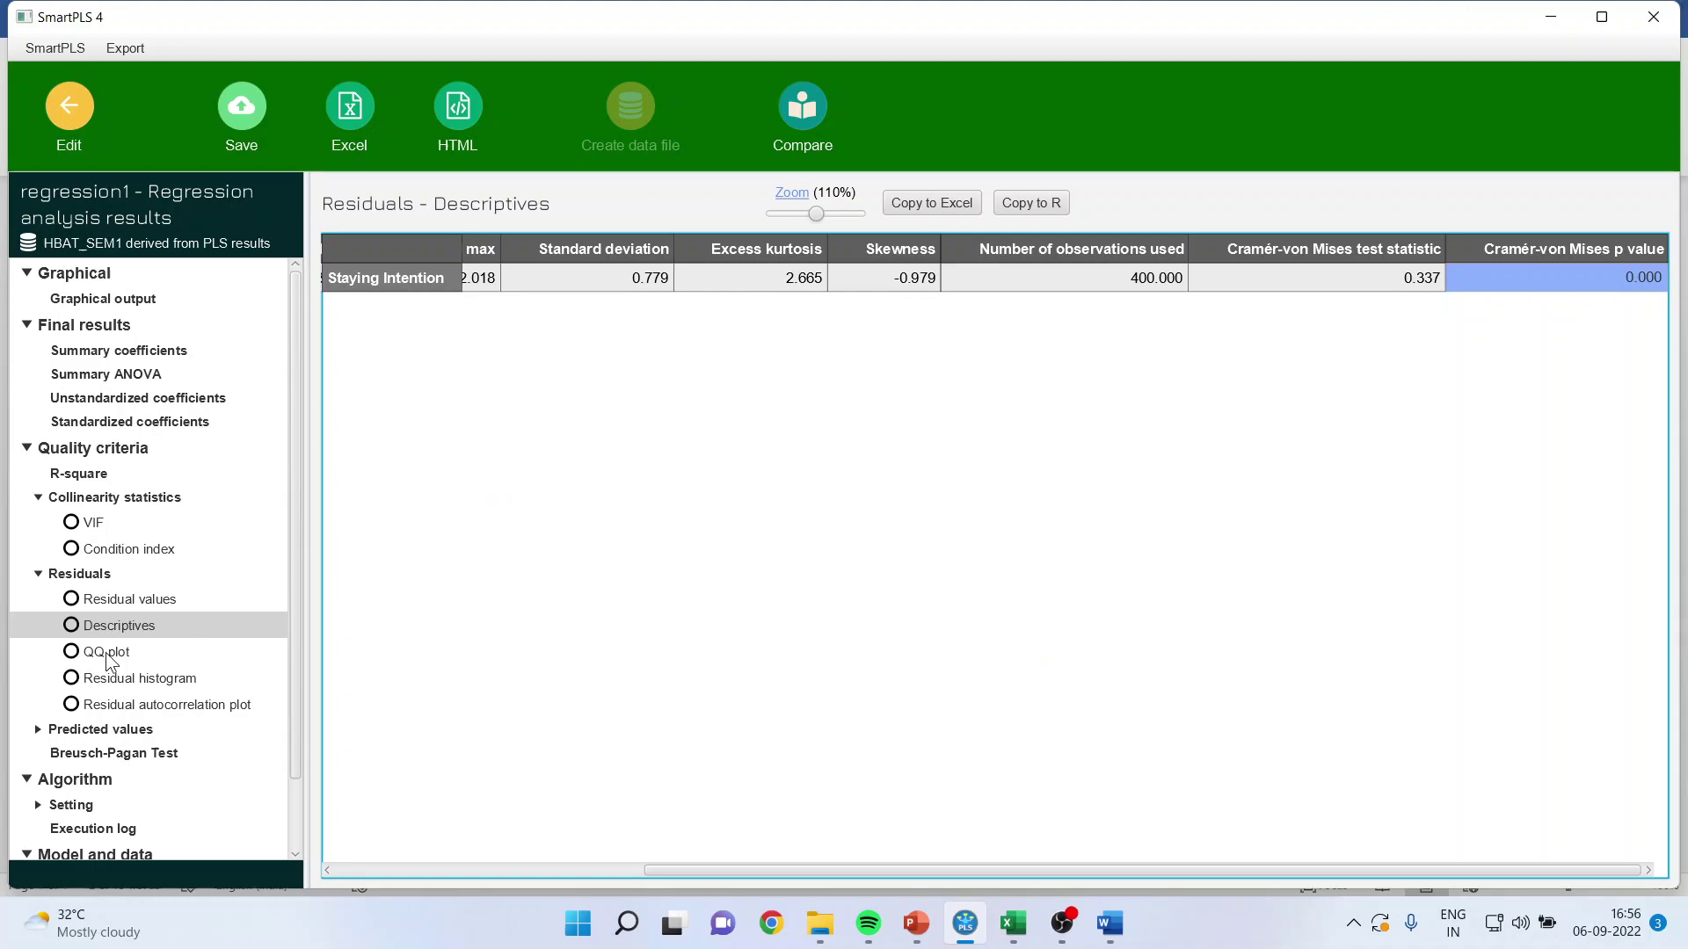
Step: Review the residual QQ plot, then the residual histogram against the normal curve
left_click(109, 652)
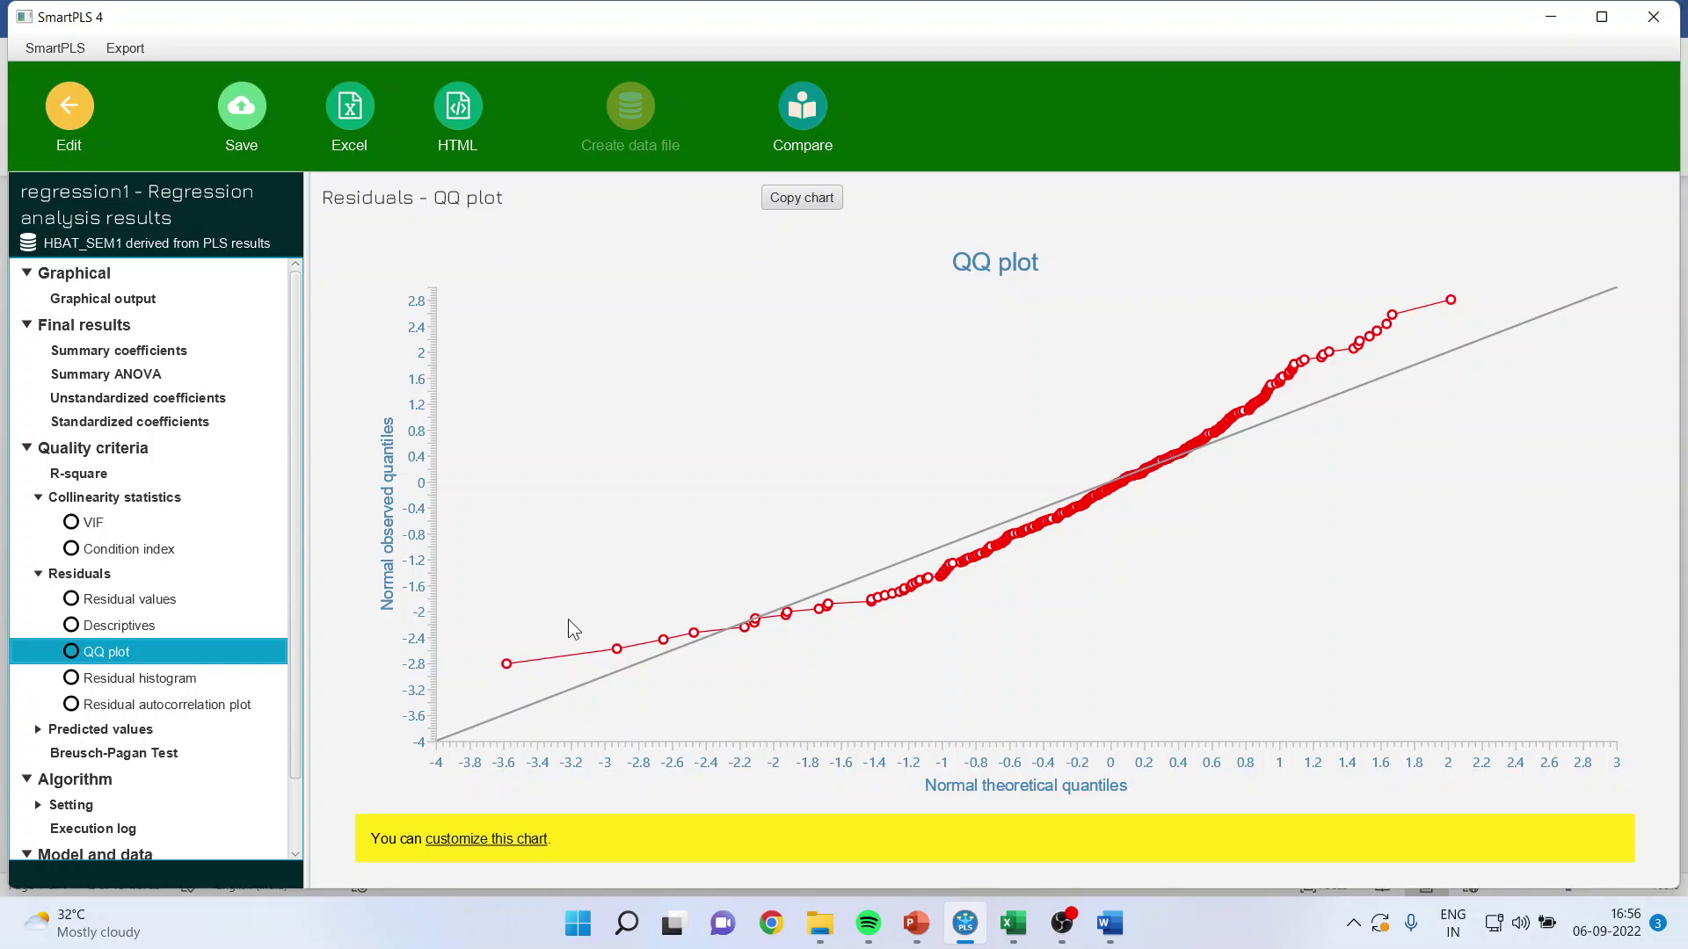
left_click(181, 680)
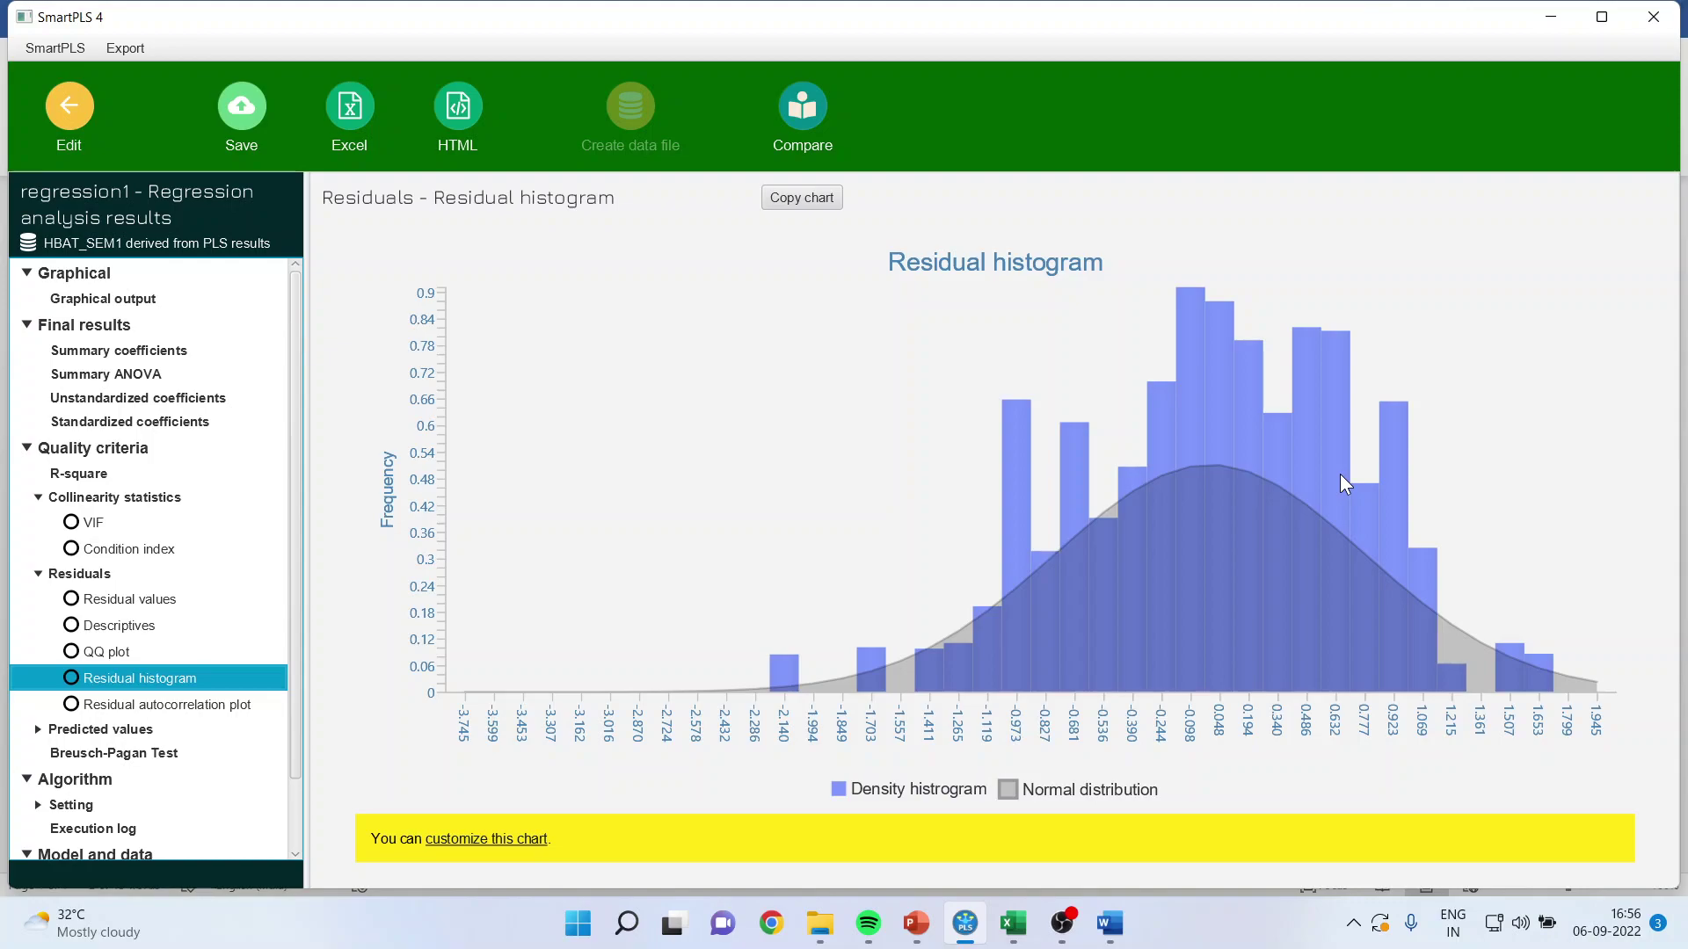
Step: Switch to the PowerPoint deck and go to slide 3, the closing contact slide
left_click(916, 923)
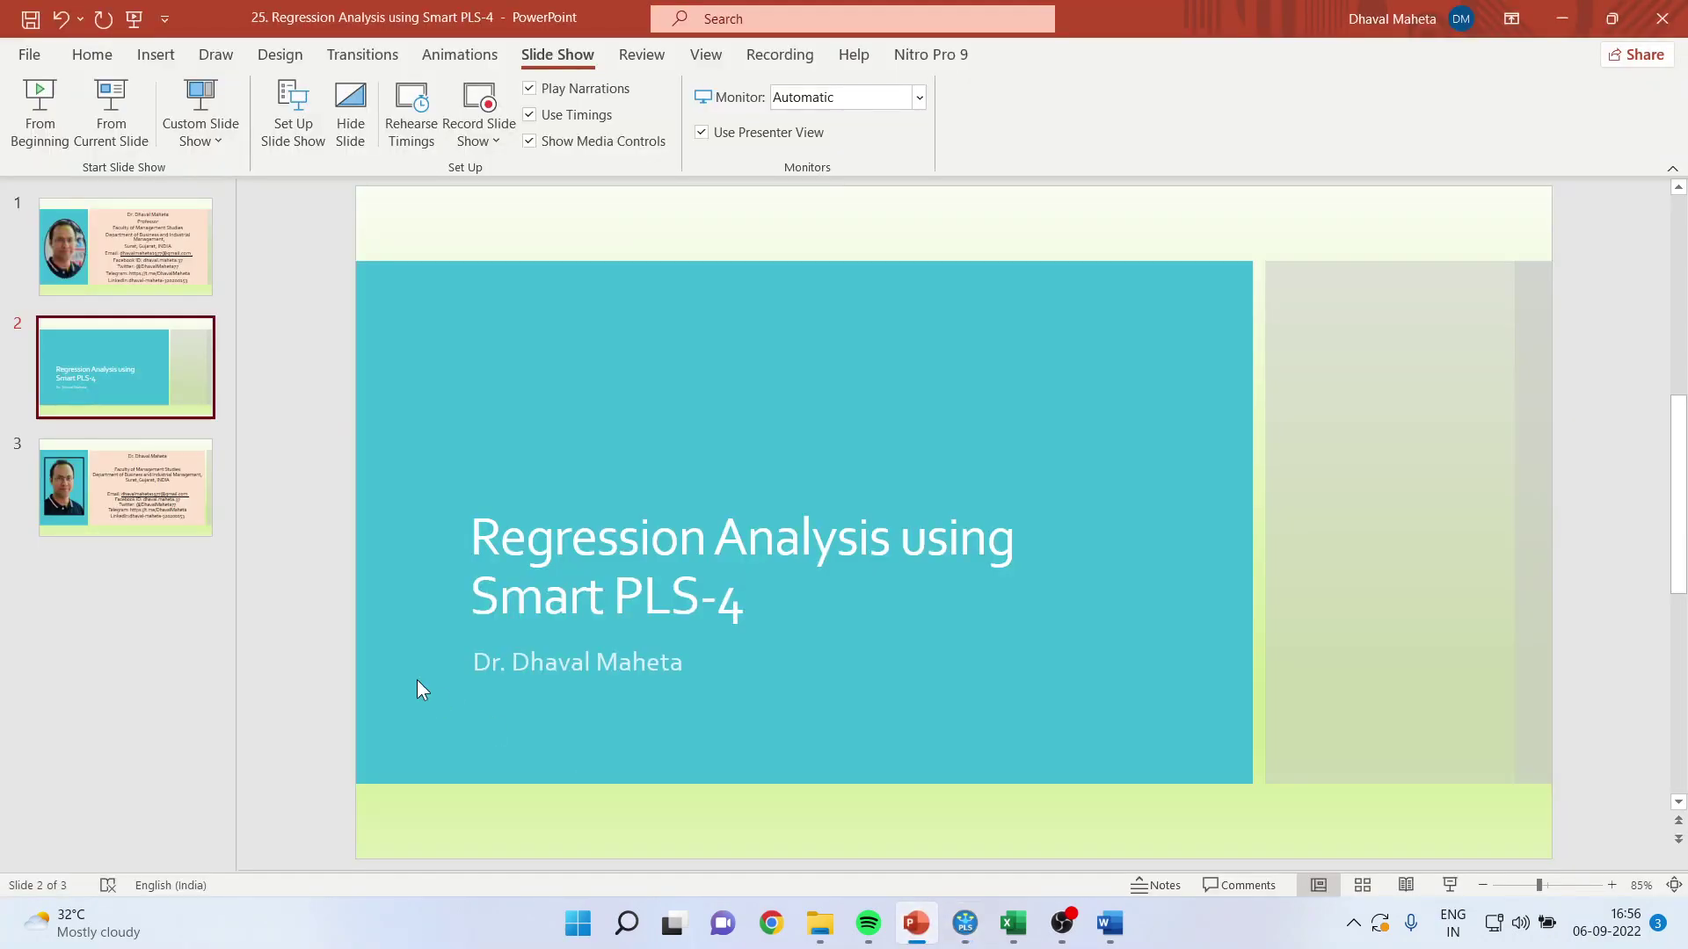
left_click(163, 508)
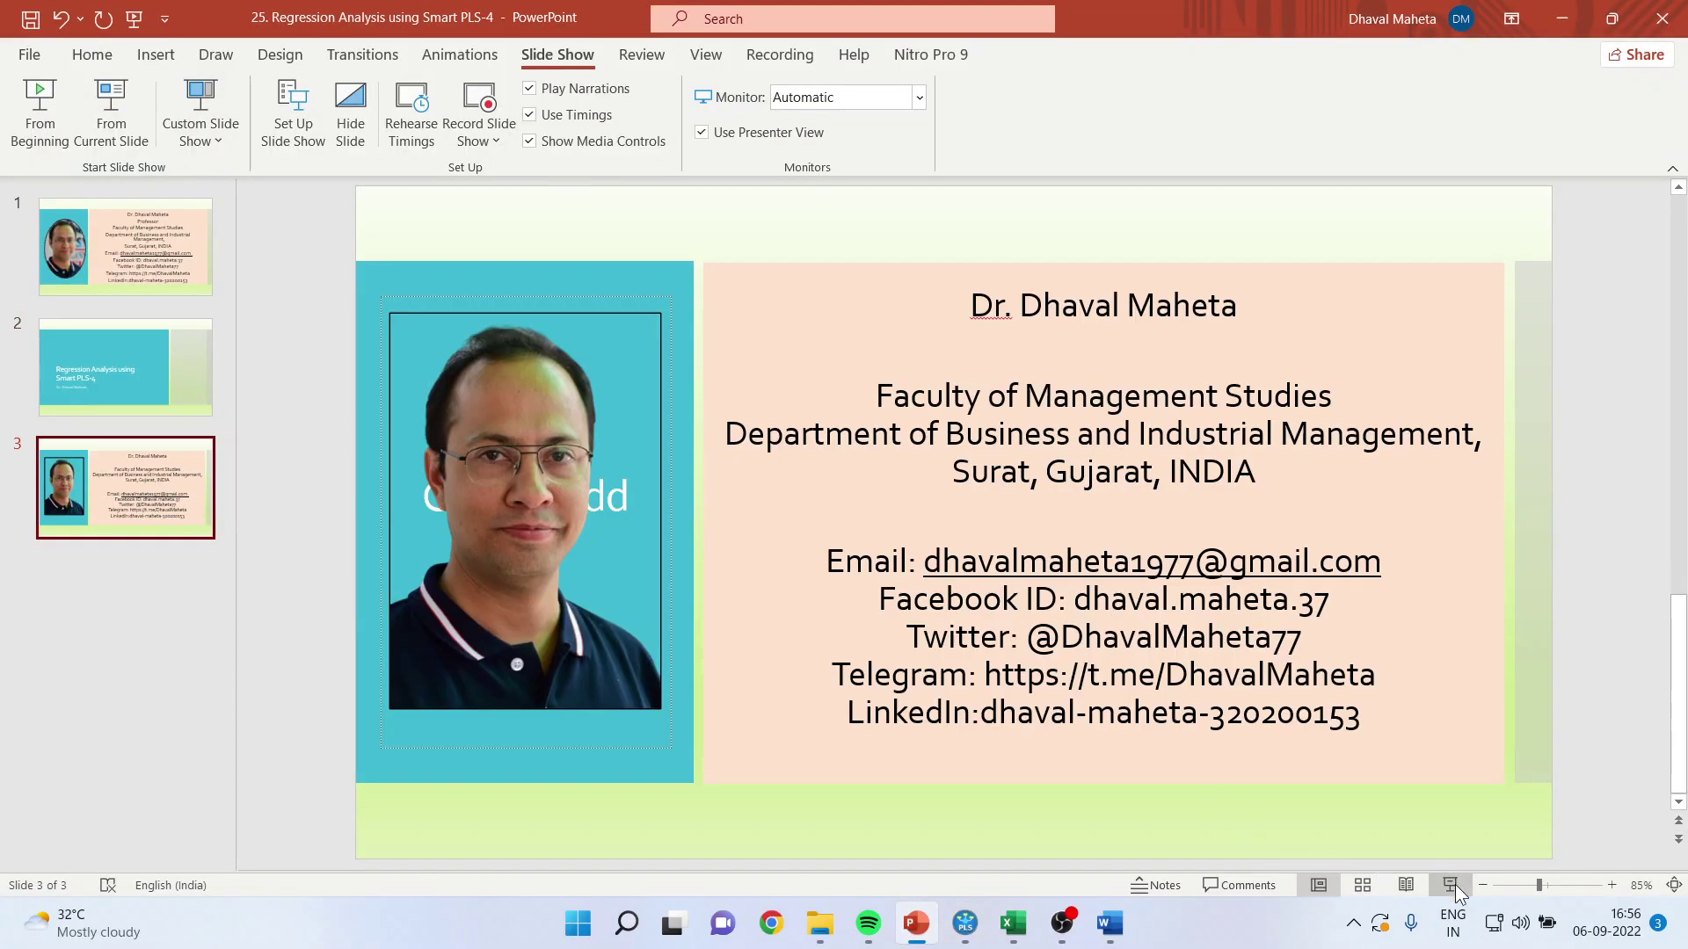